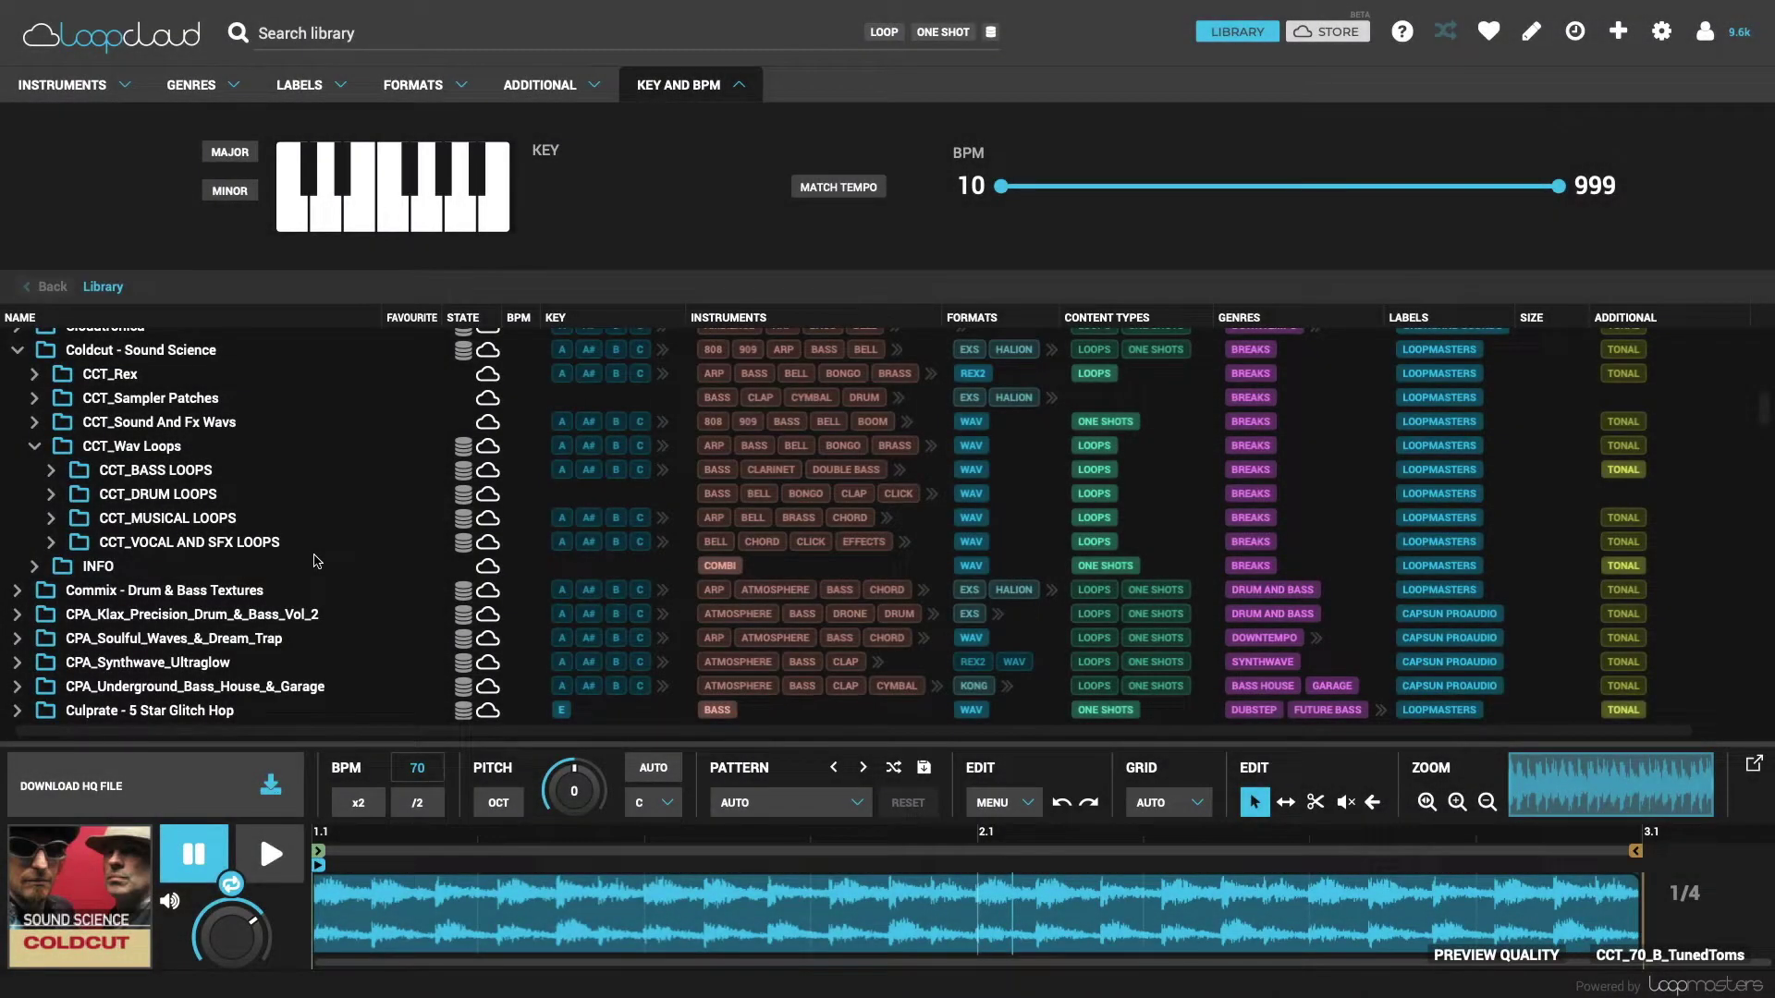
Open CCT_MUSICAL LOOPS > 70 BPM and preview the DreamyPiano, DreamyStrings and TunedToms loops.
click(51, 519)
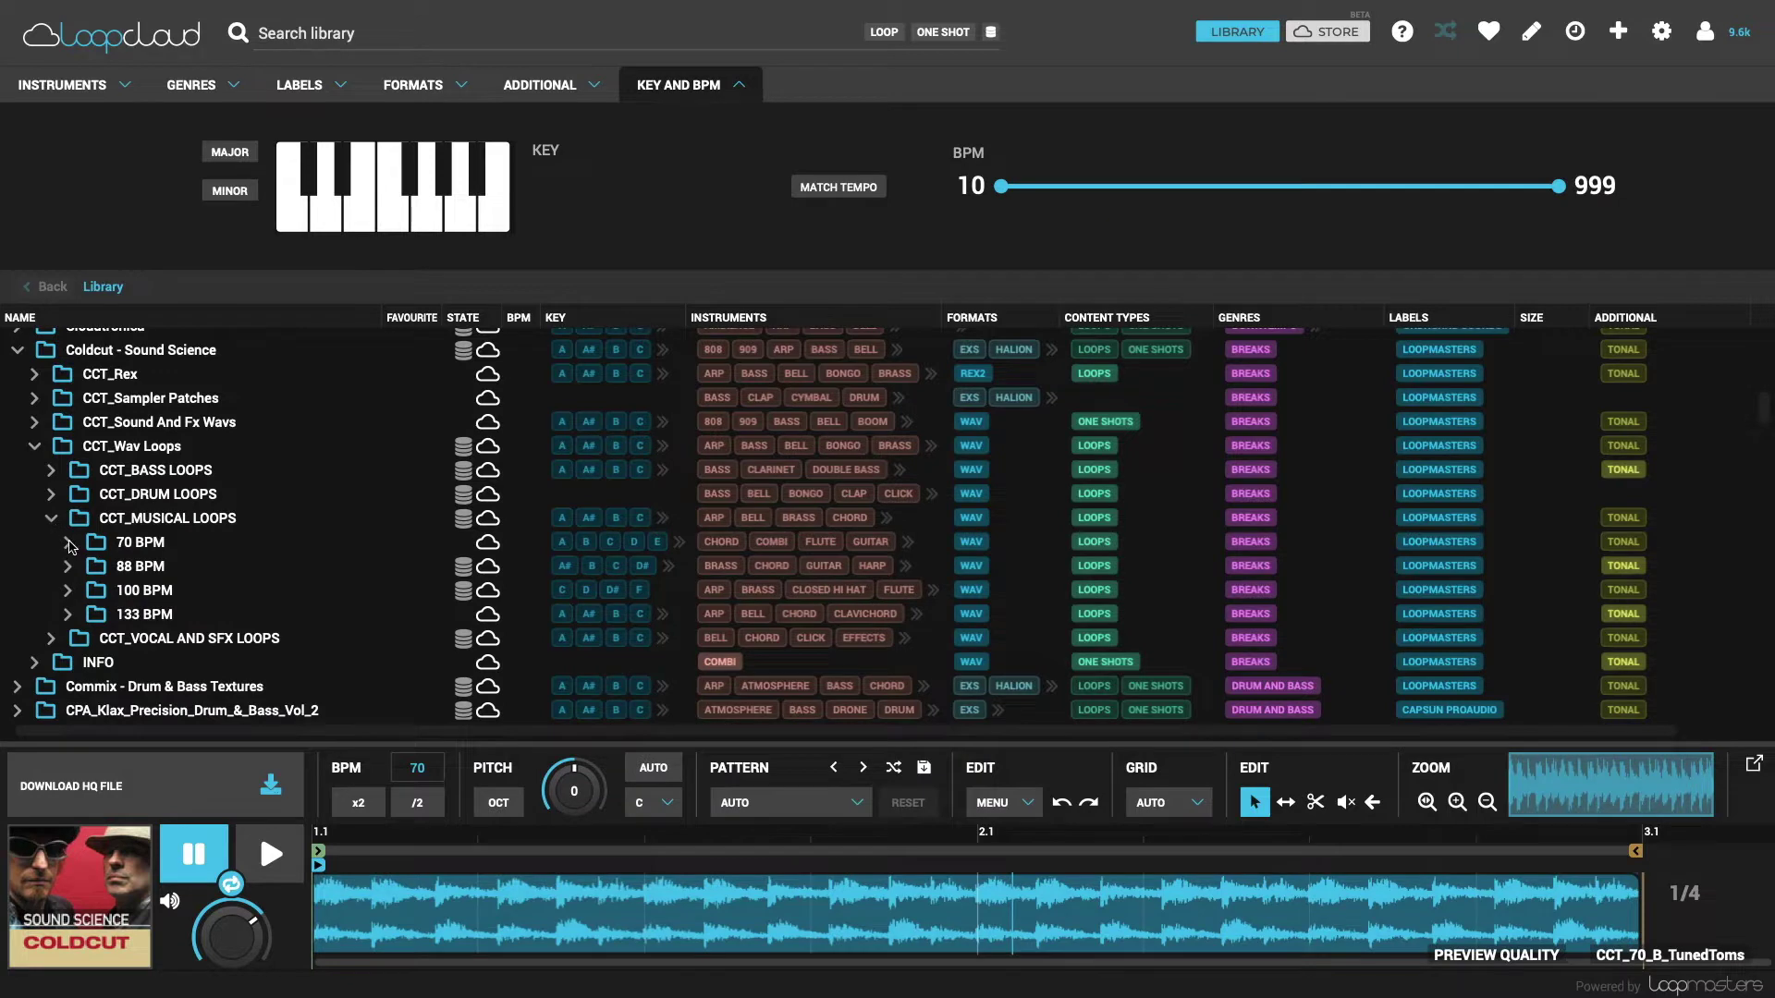
click(67, 542)
scroll(320, 560, down, 3)
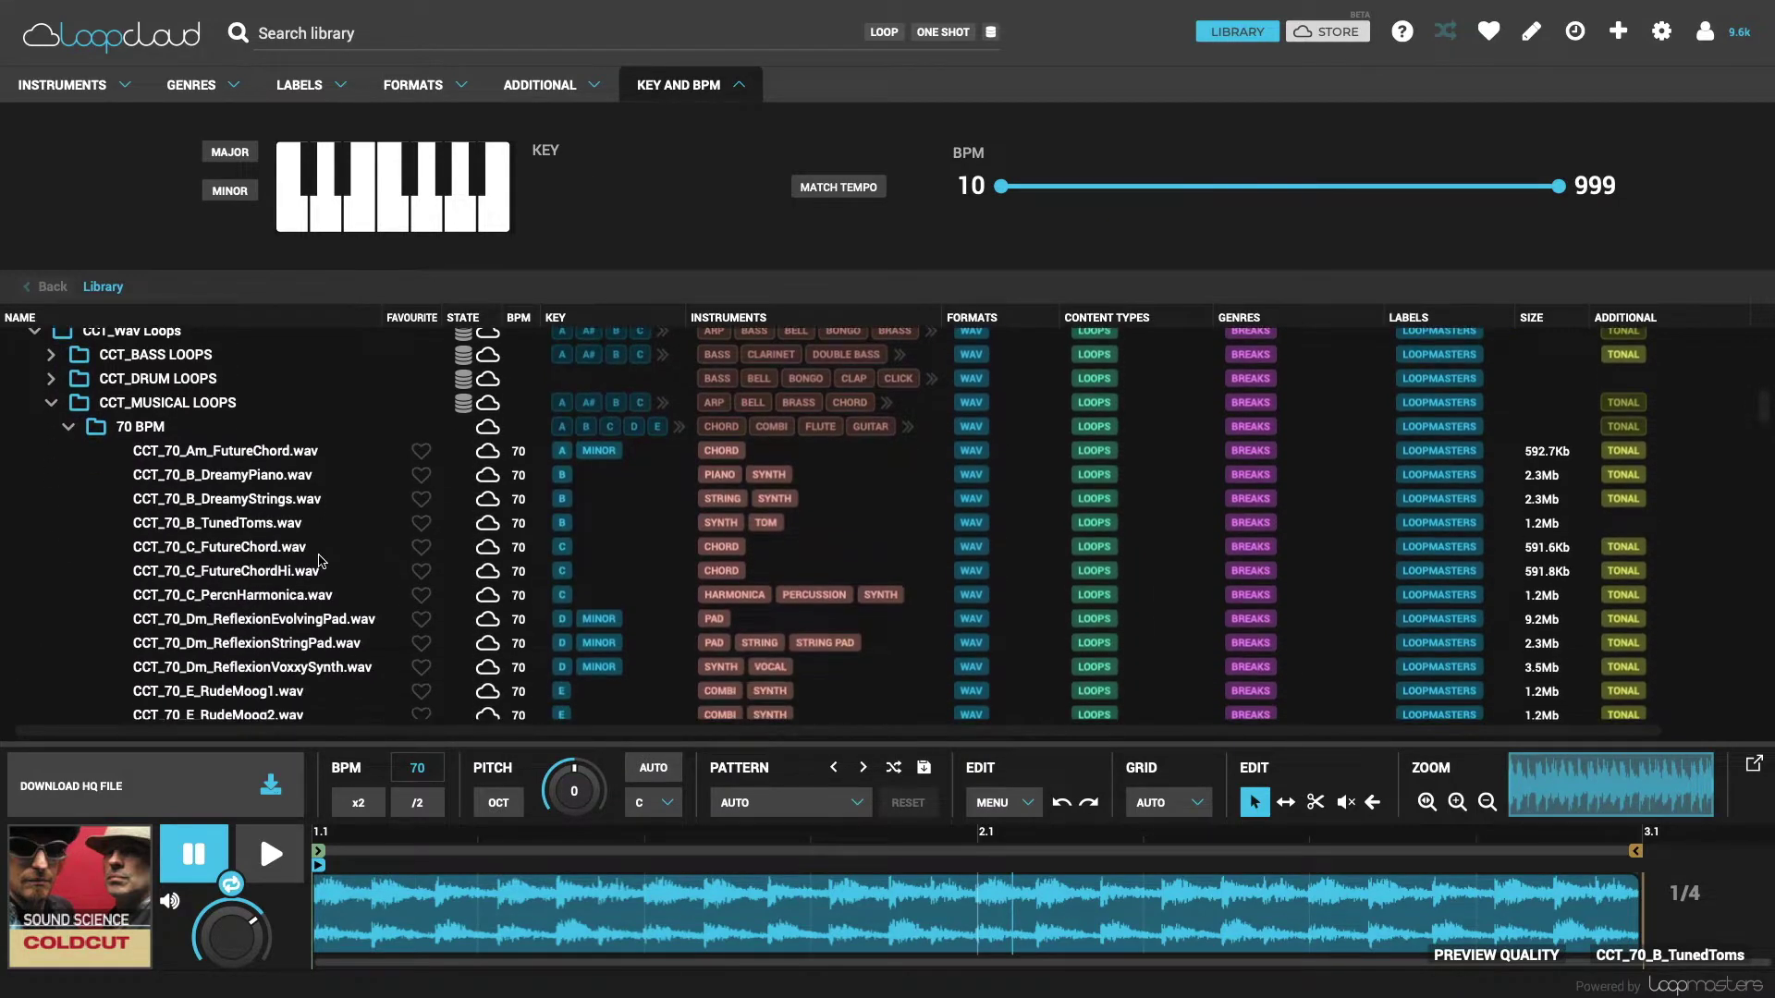
click(275, 485)
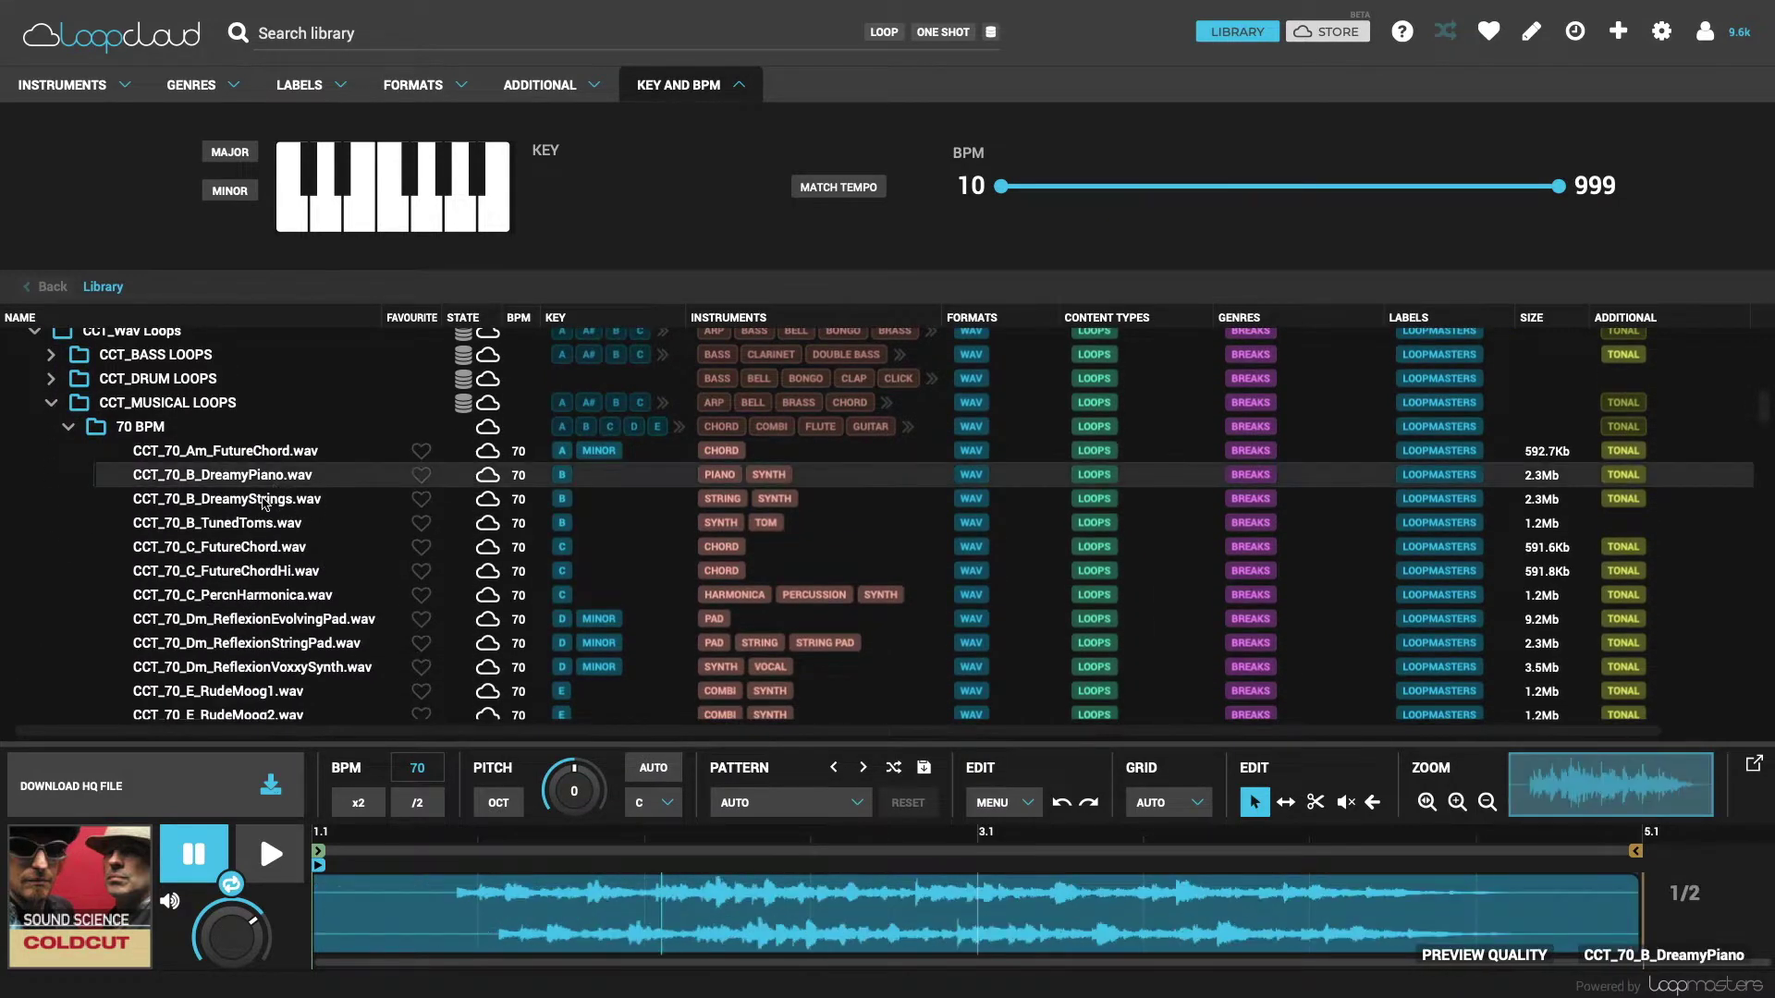
click(269, 504)
click(257, 525)
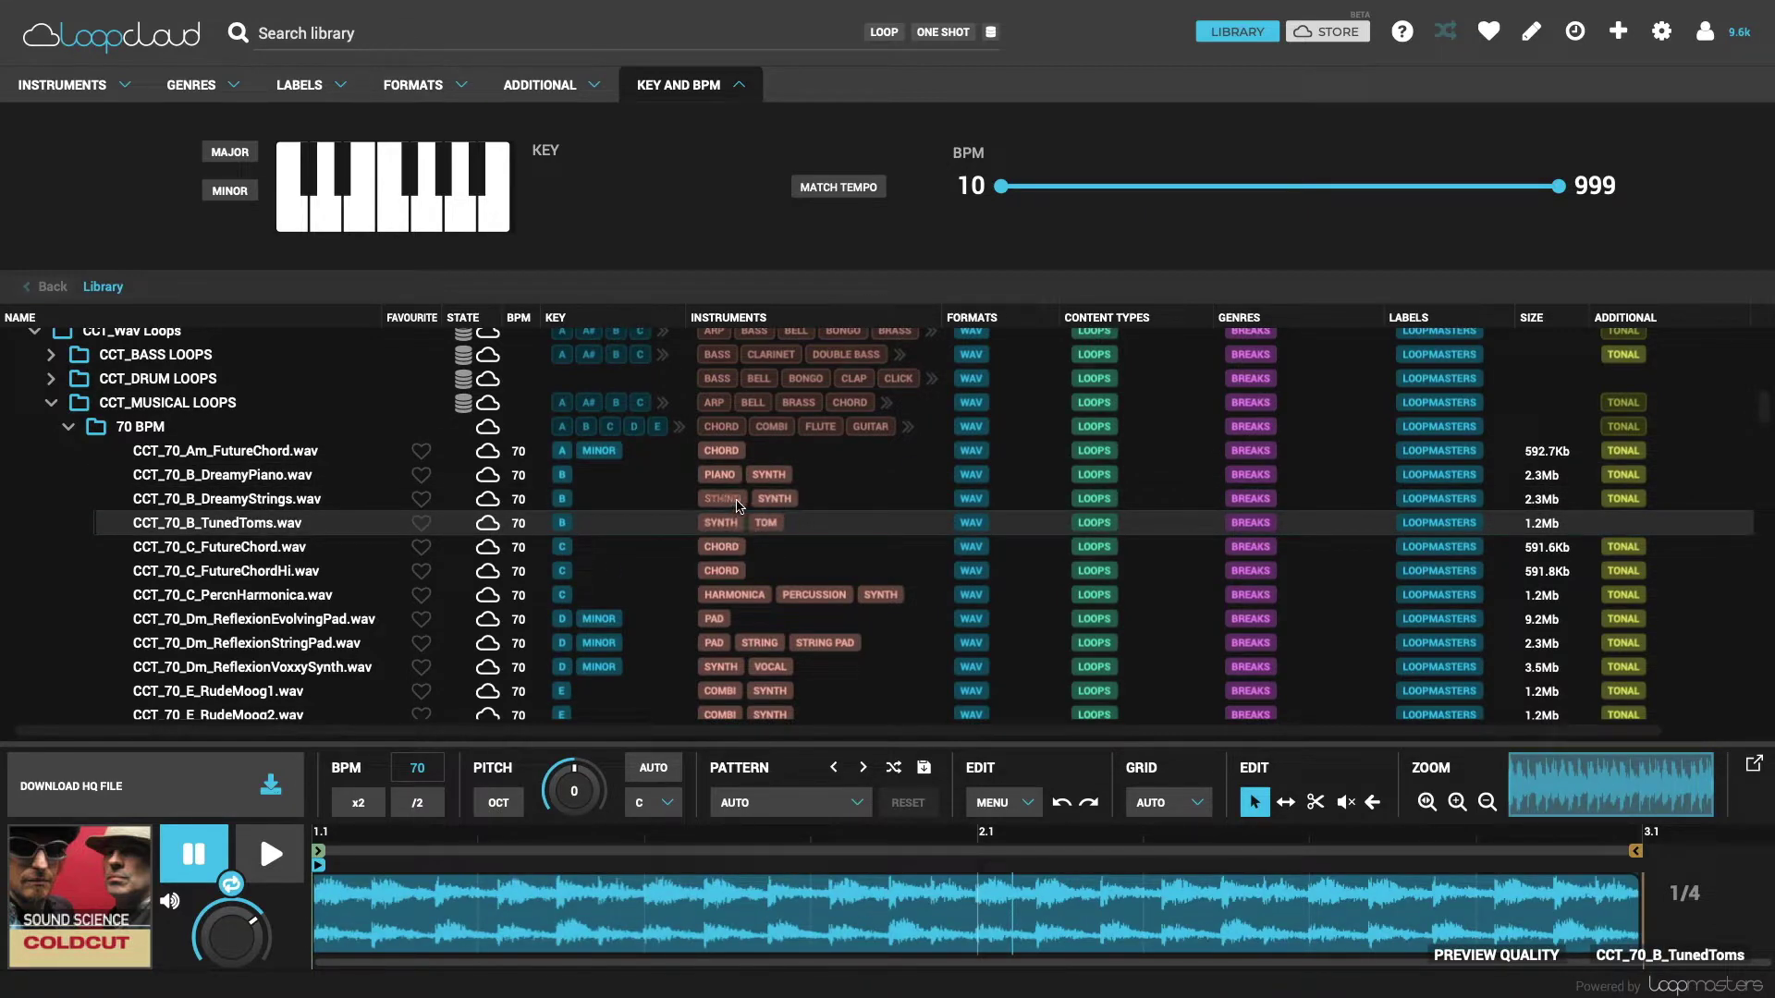
Limit the search to loops and filter the instruments to BONGO, giving 113 results.
click(721, 475)
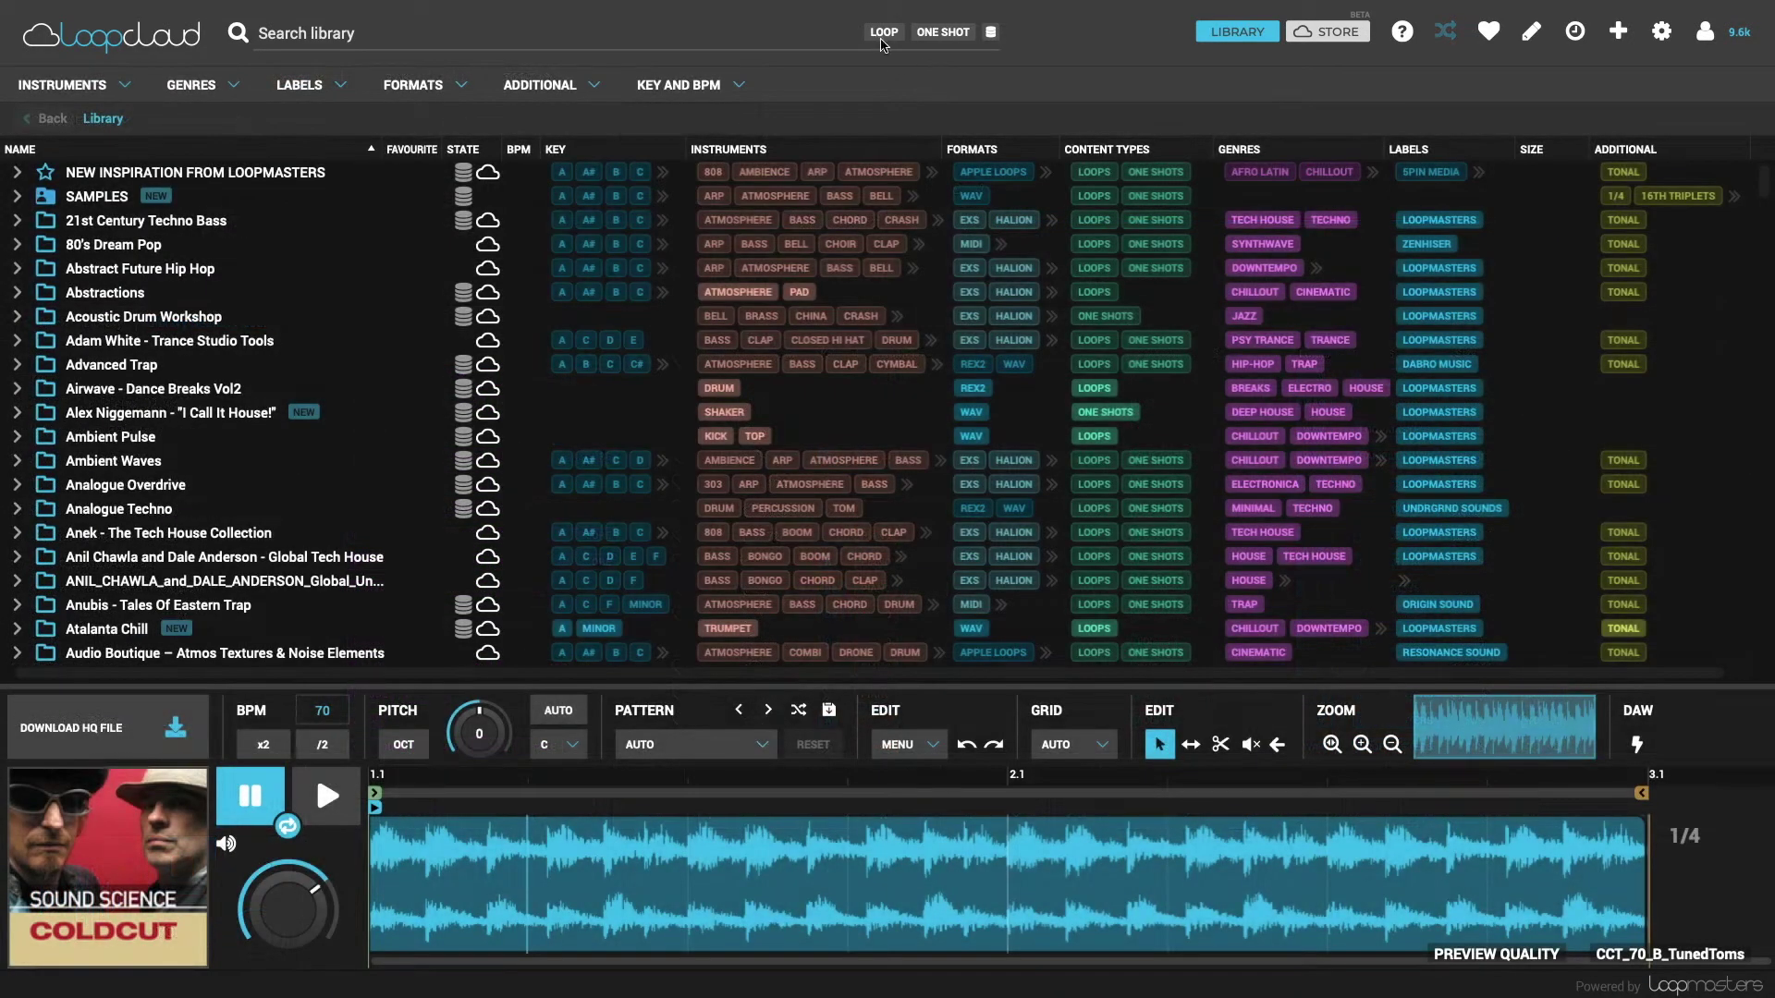
click(883, 33)
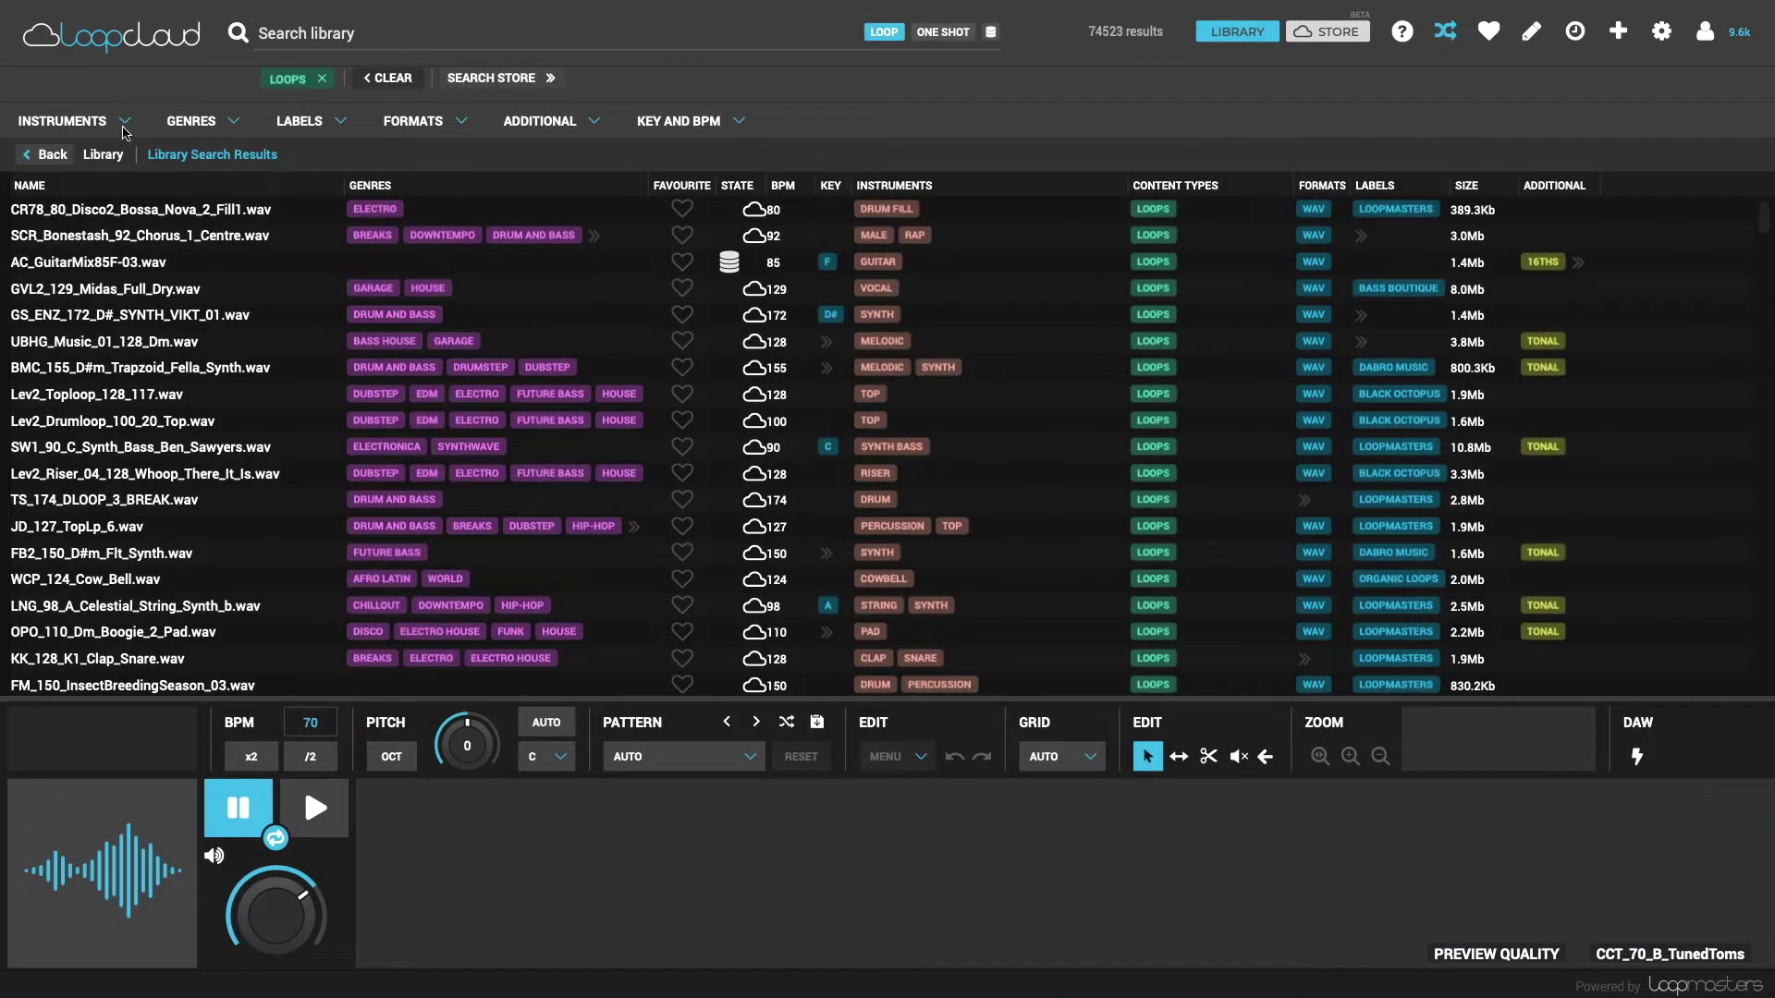
click(125, 122)
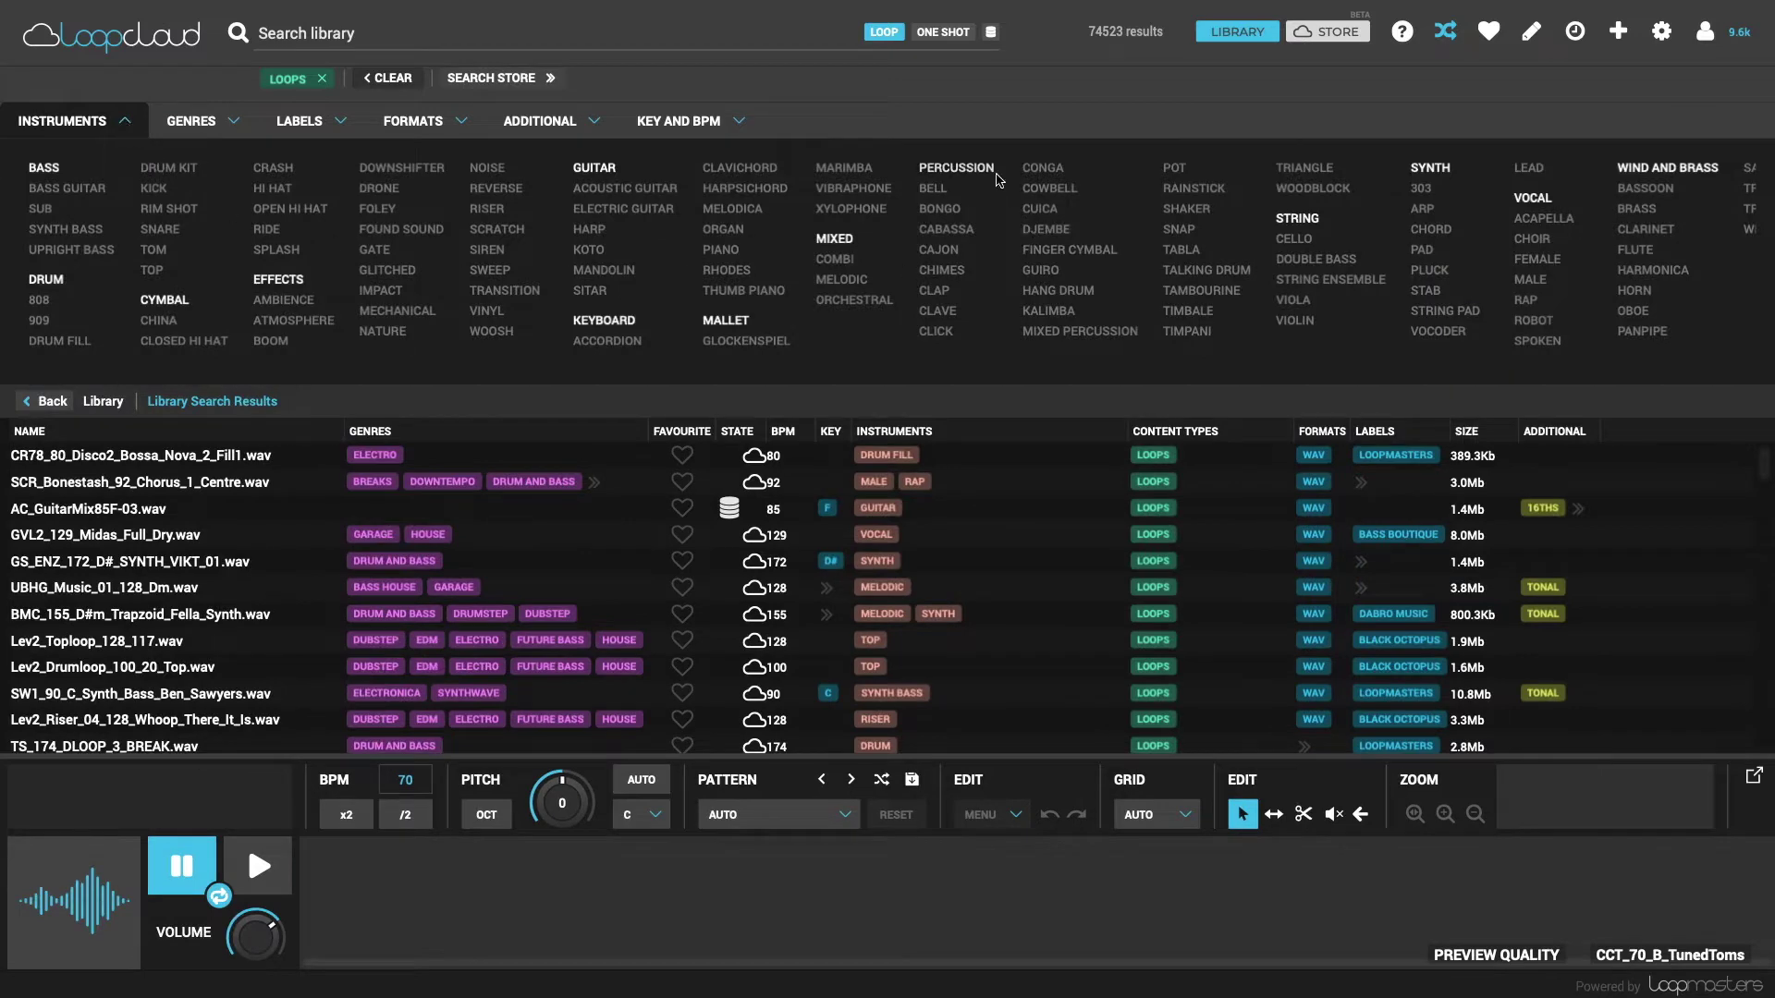
click(960, 213)
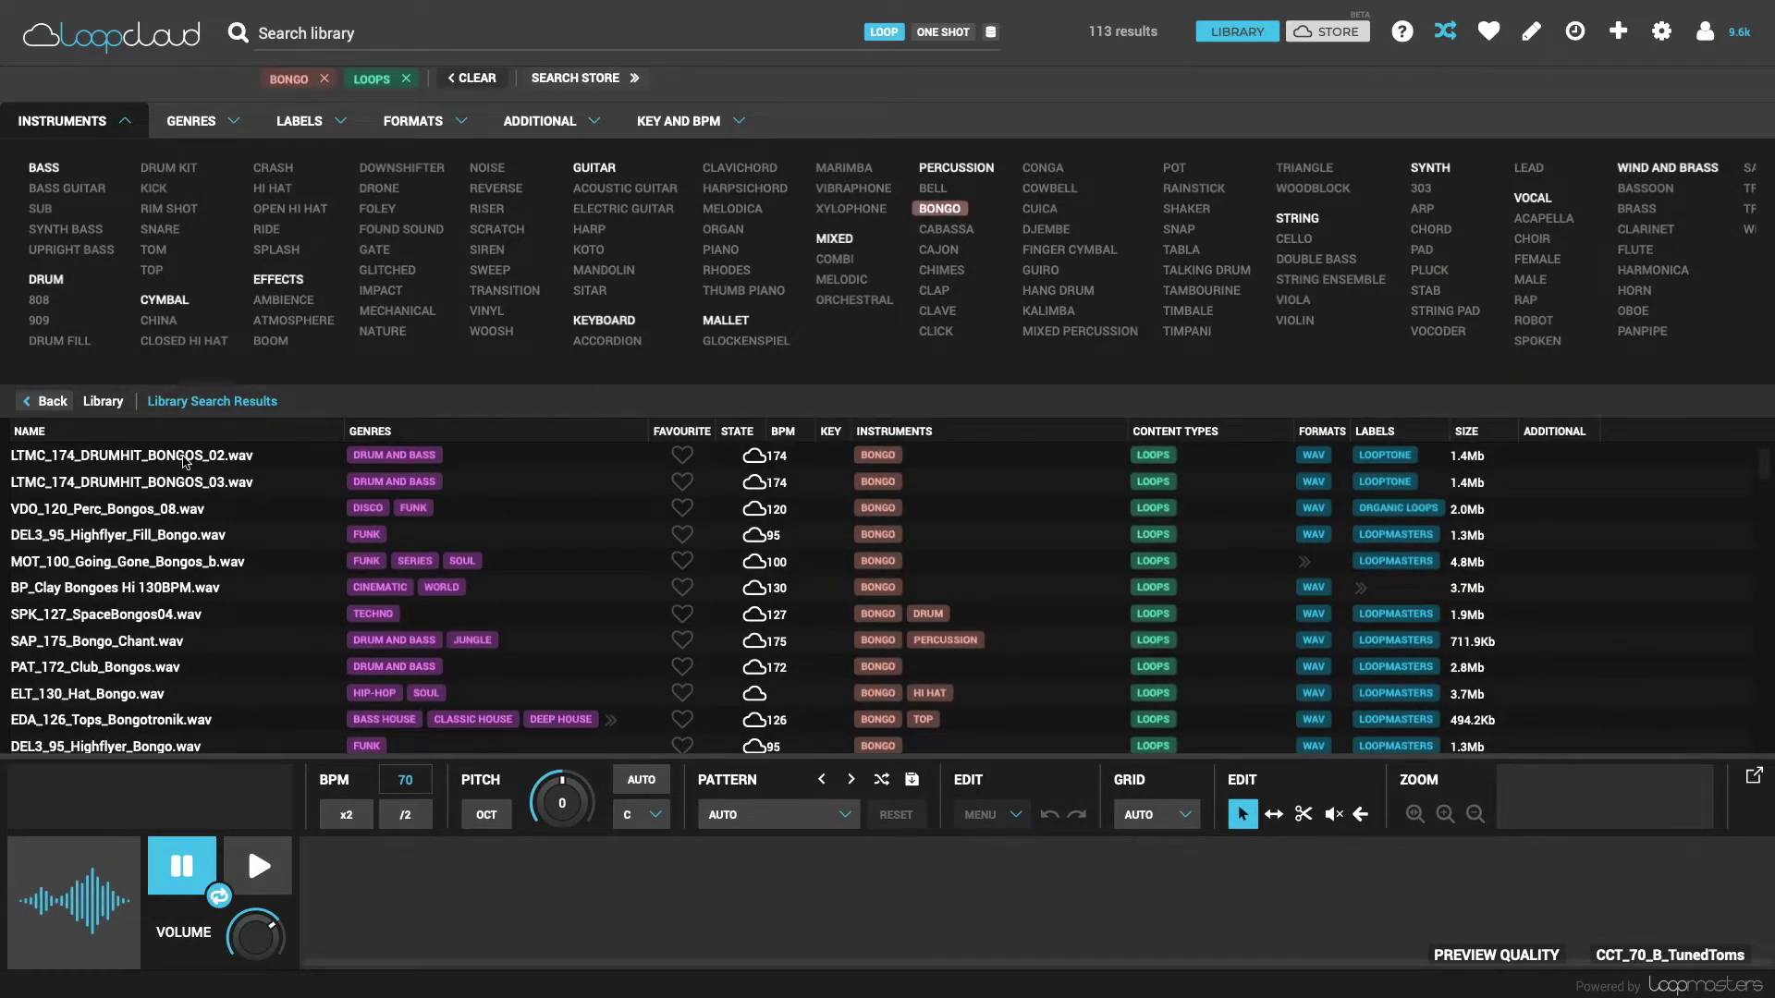
Audition the first few bongo loops and sort the list by name in descending order.
click(185, 456)
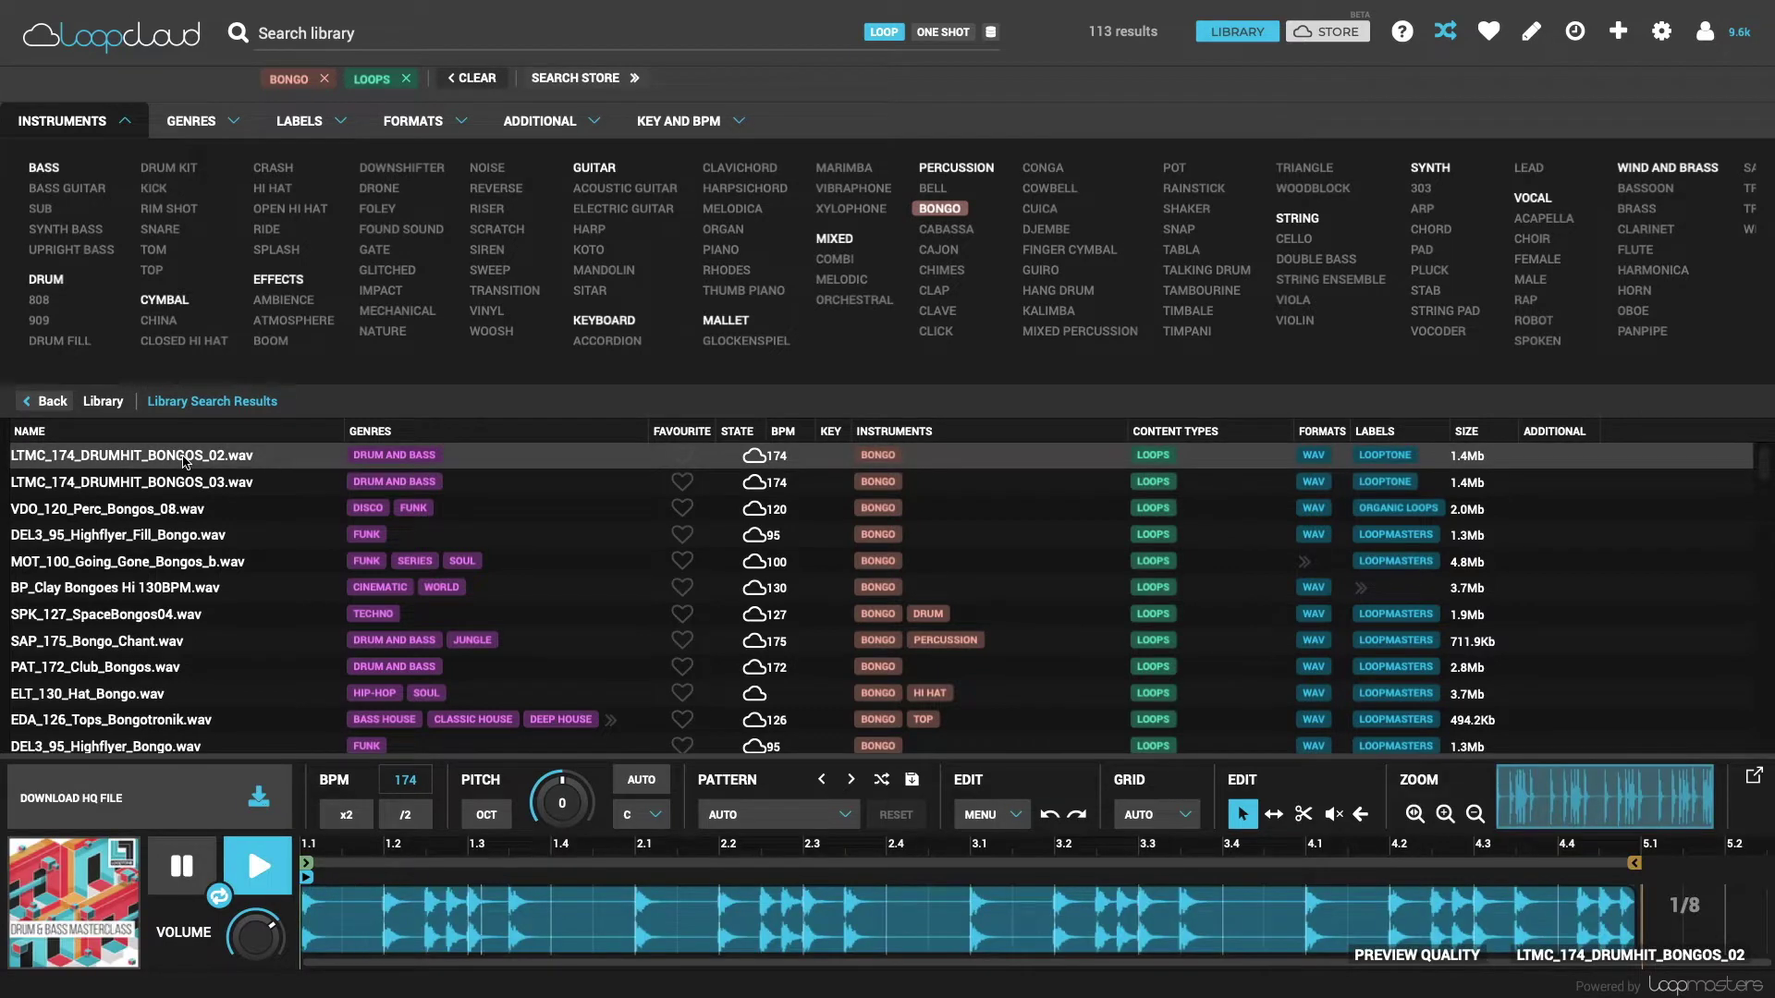
key(Down)
key(Down)
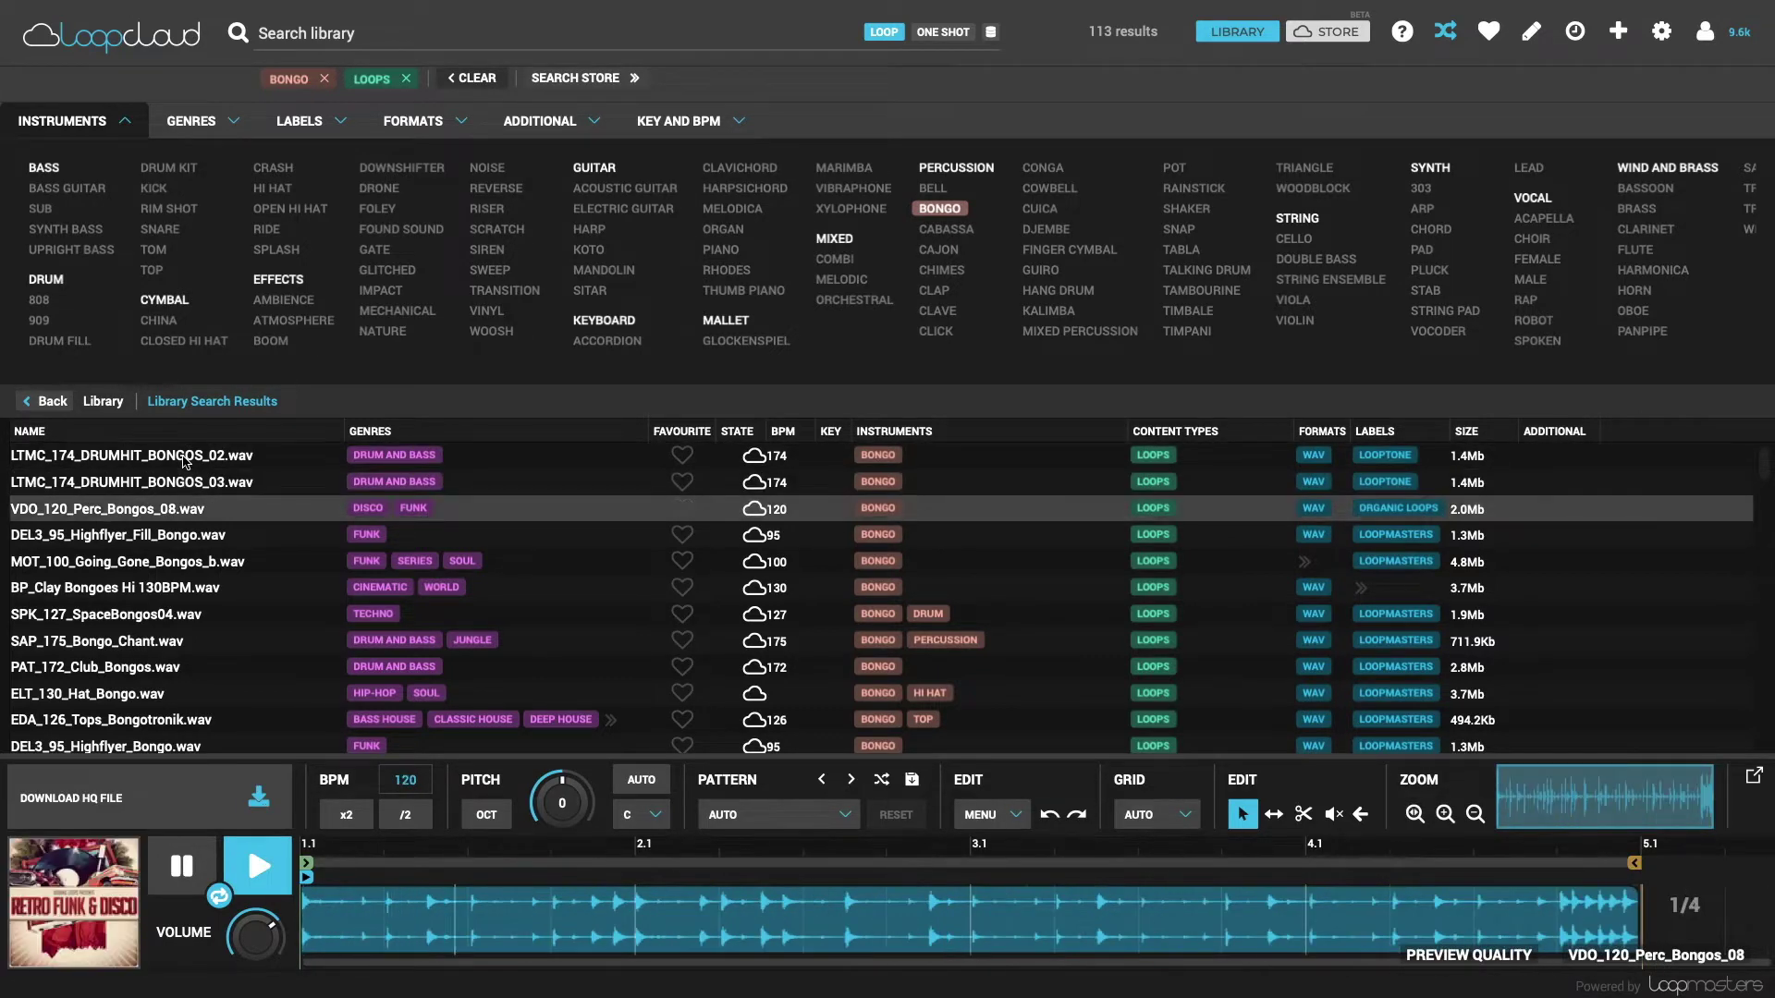
key(Down)
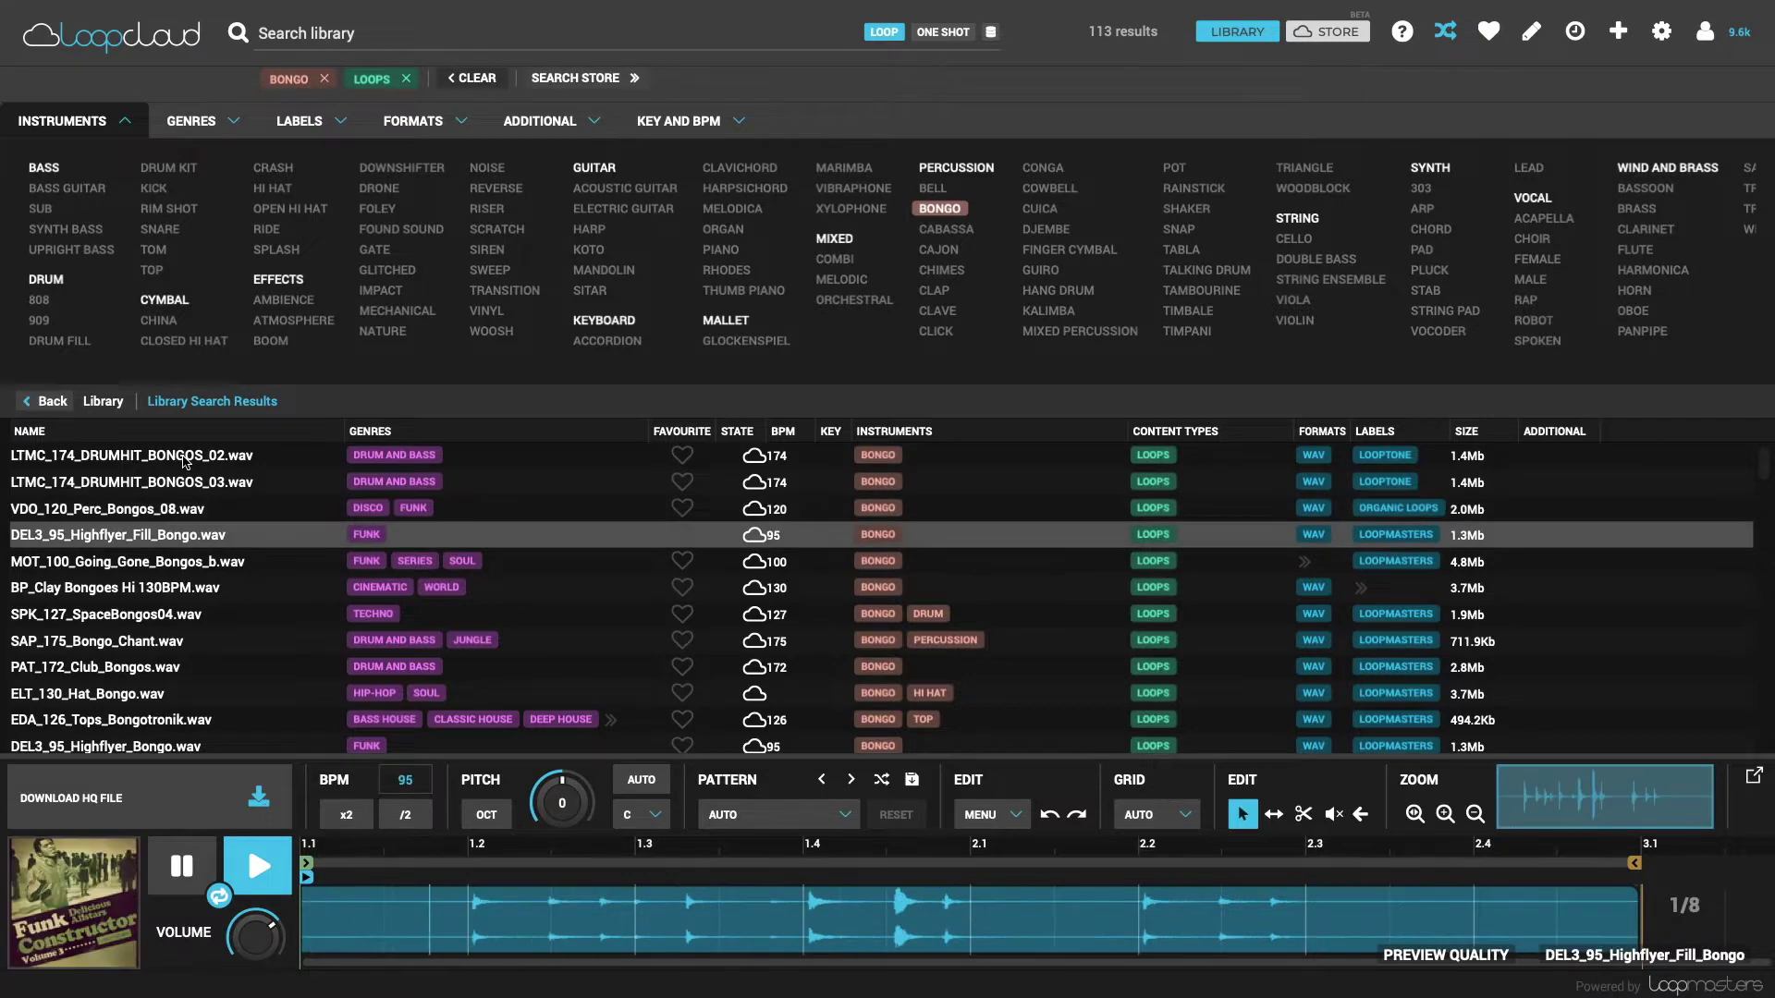
key(Down)
key(Down)
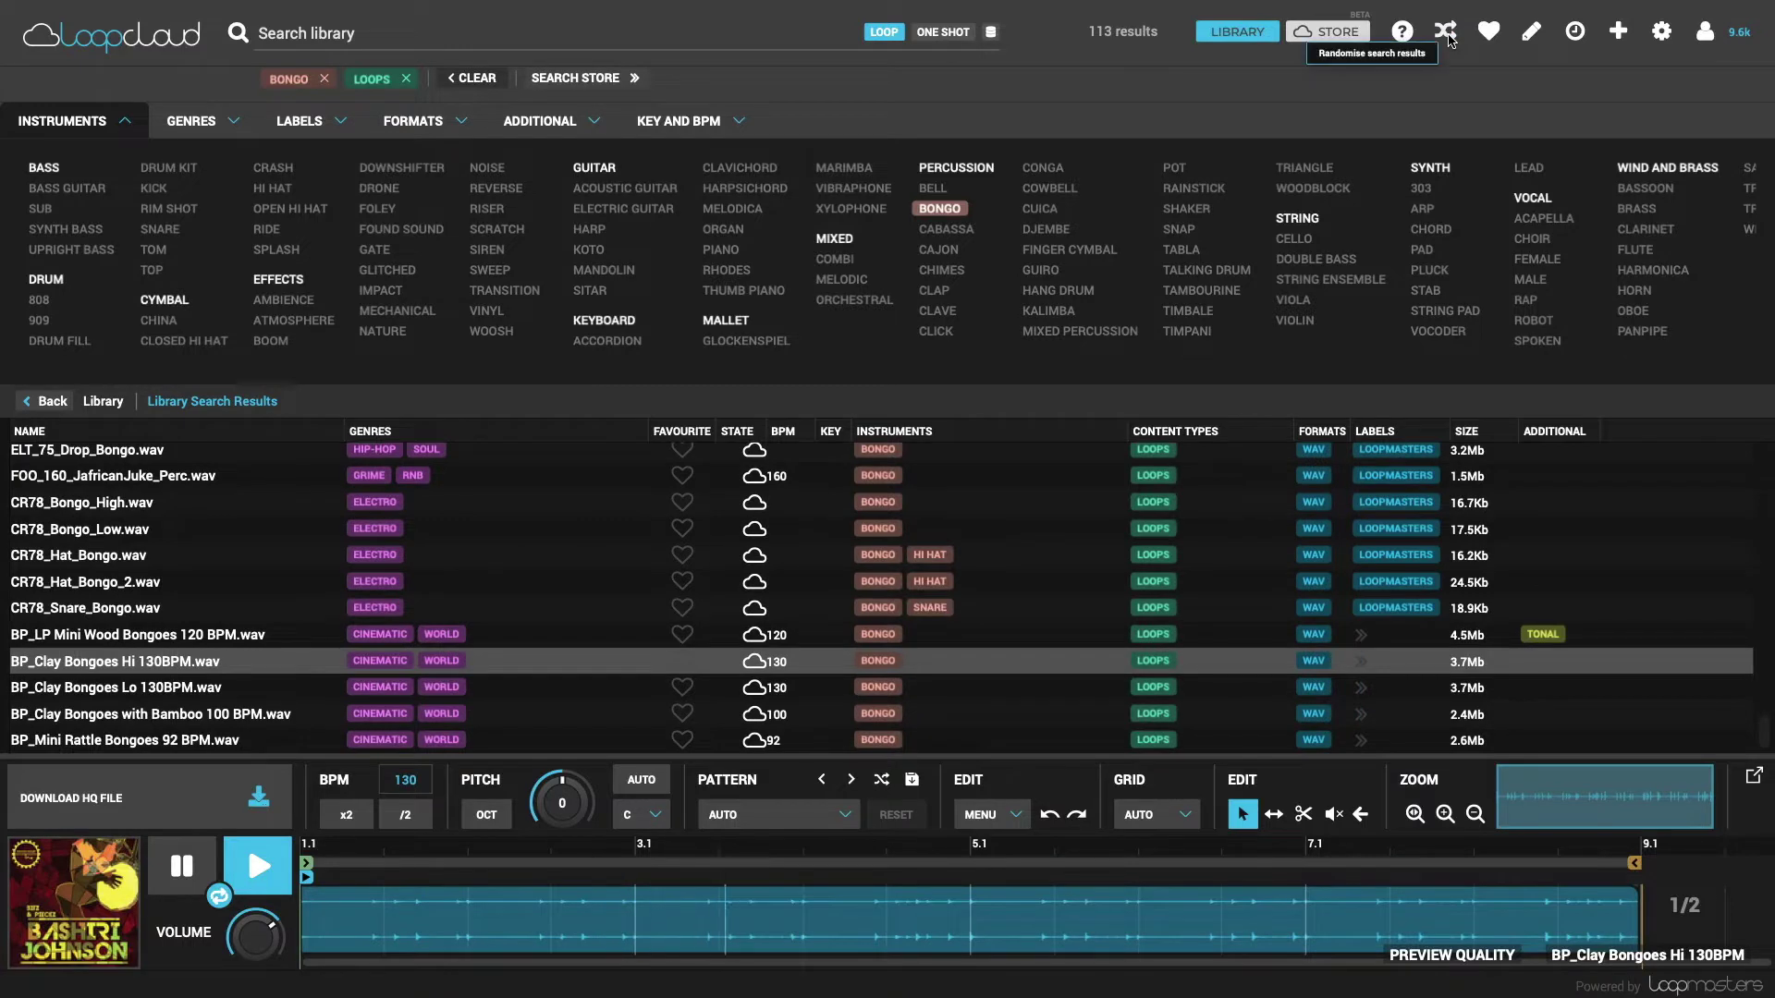
click(109, 431)
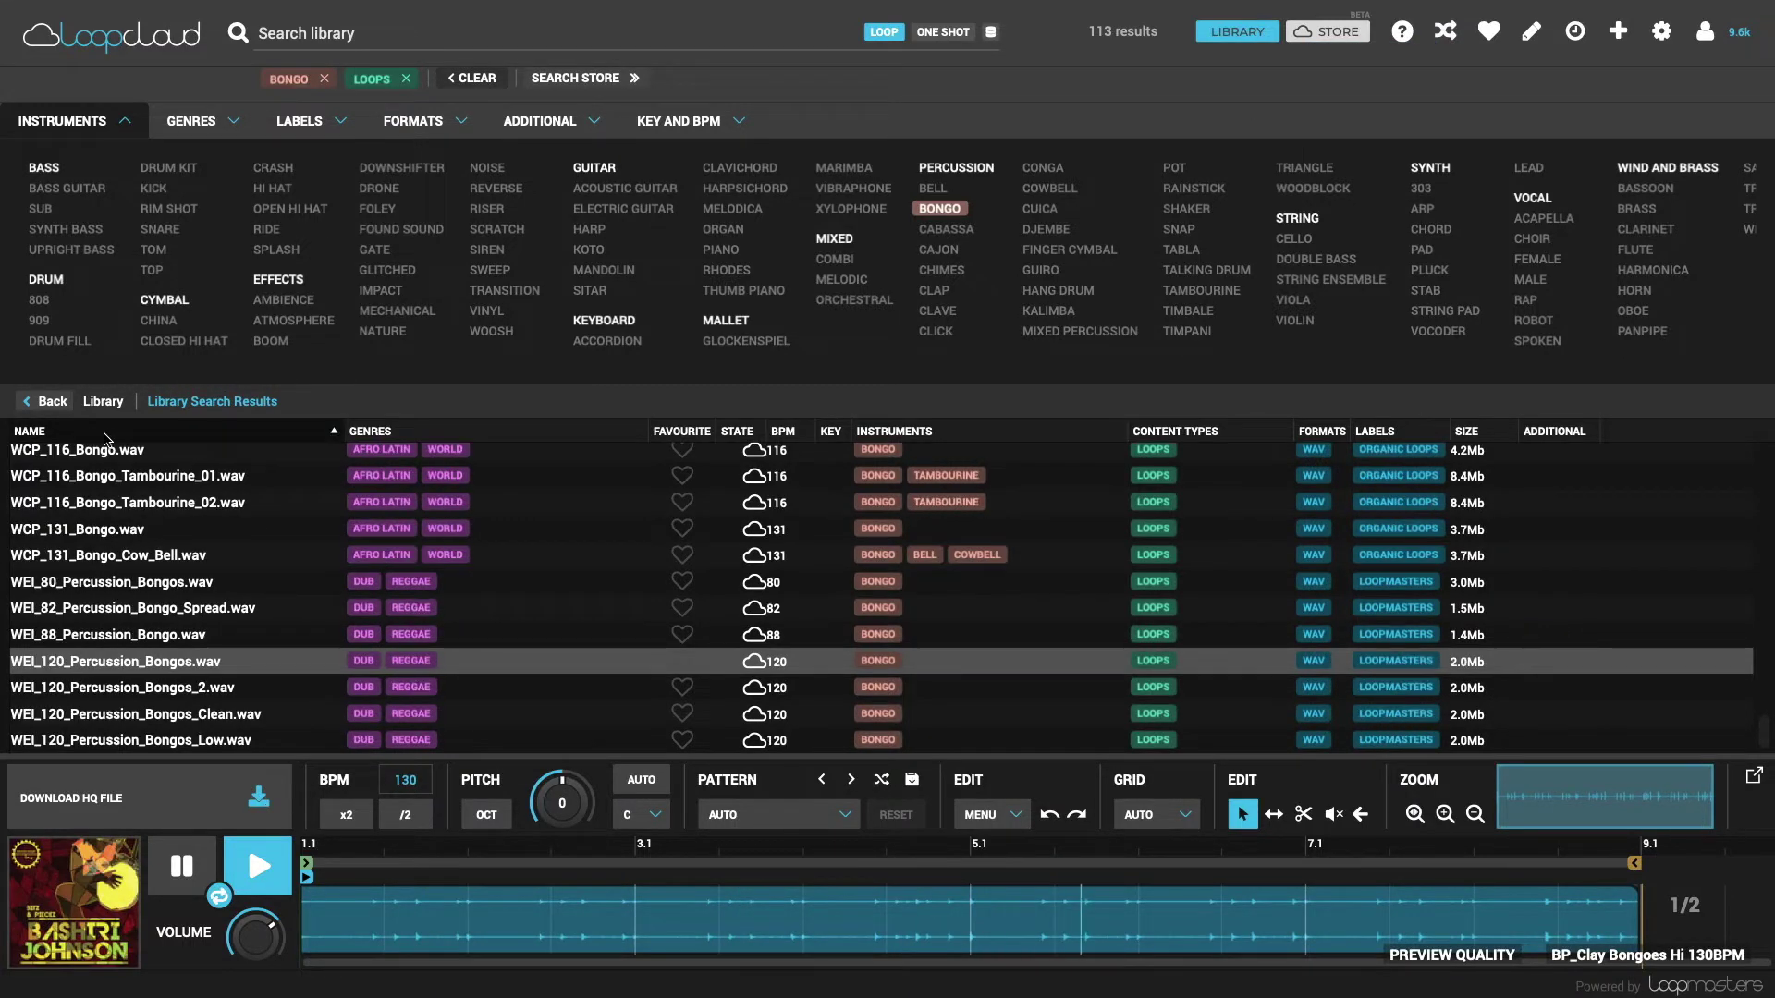
click(105, 433)
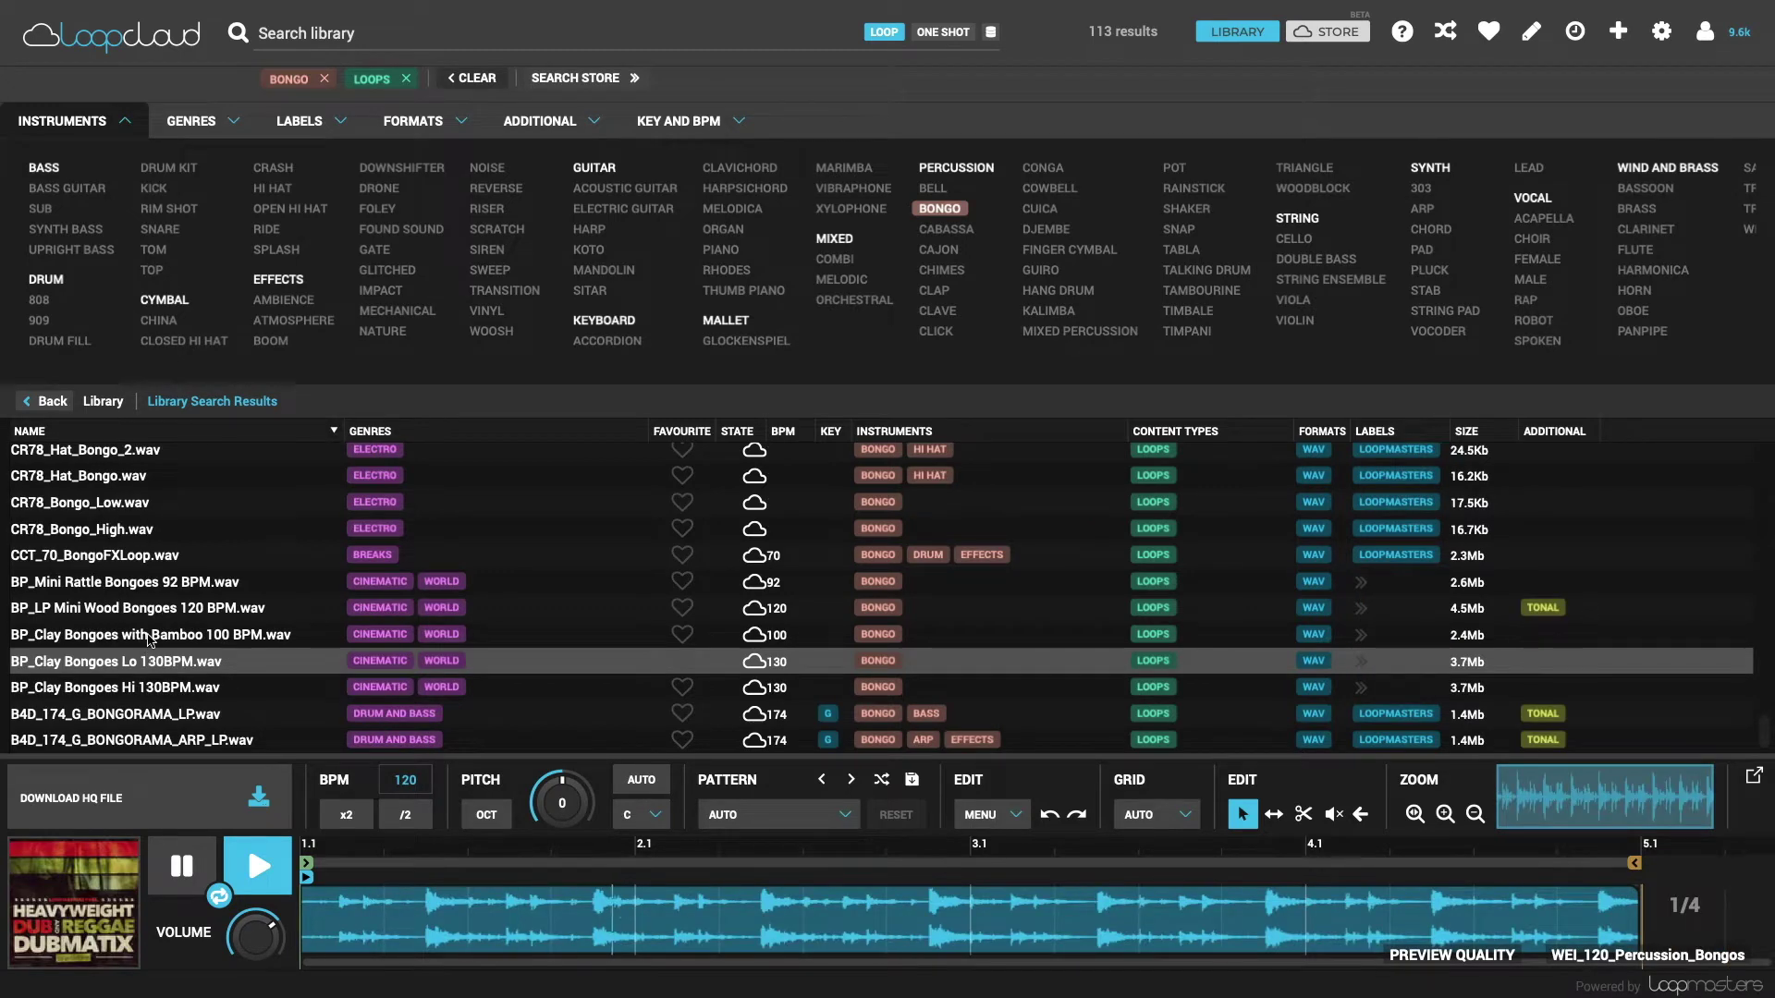
Preview the 100 BPM Clay Bongoes with Bamboo loop and match the tempo range to 90–110 BPM.
click(282, 634)
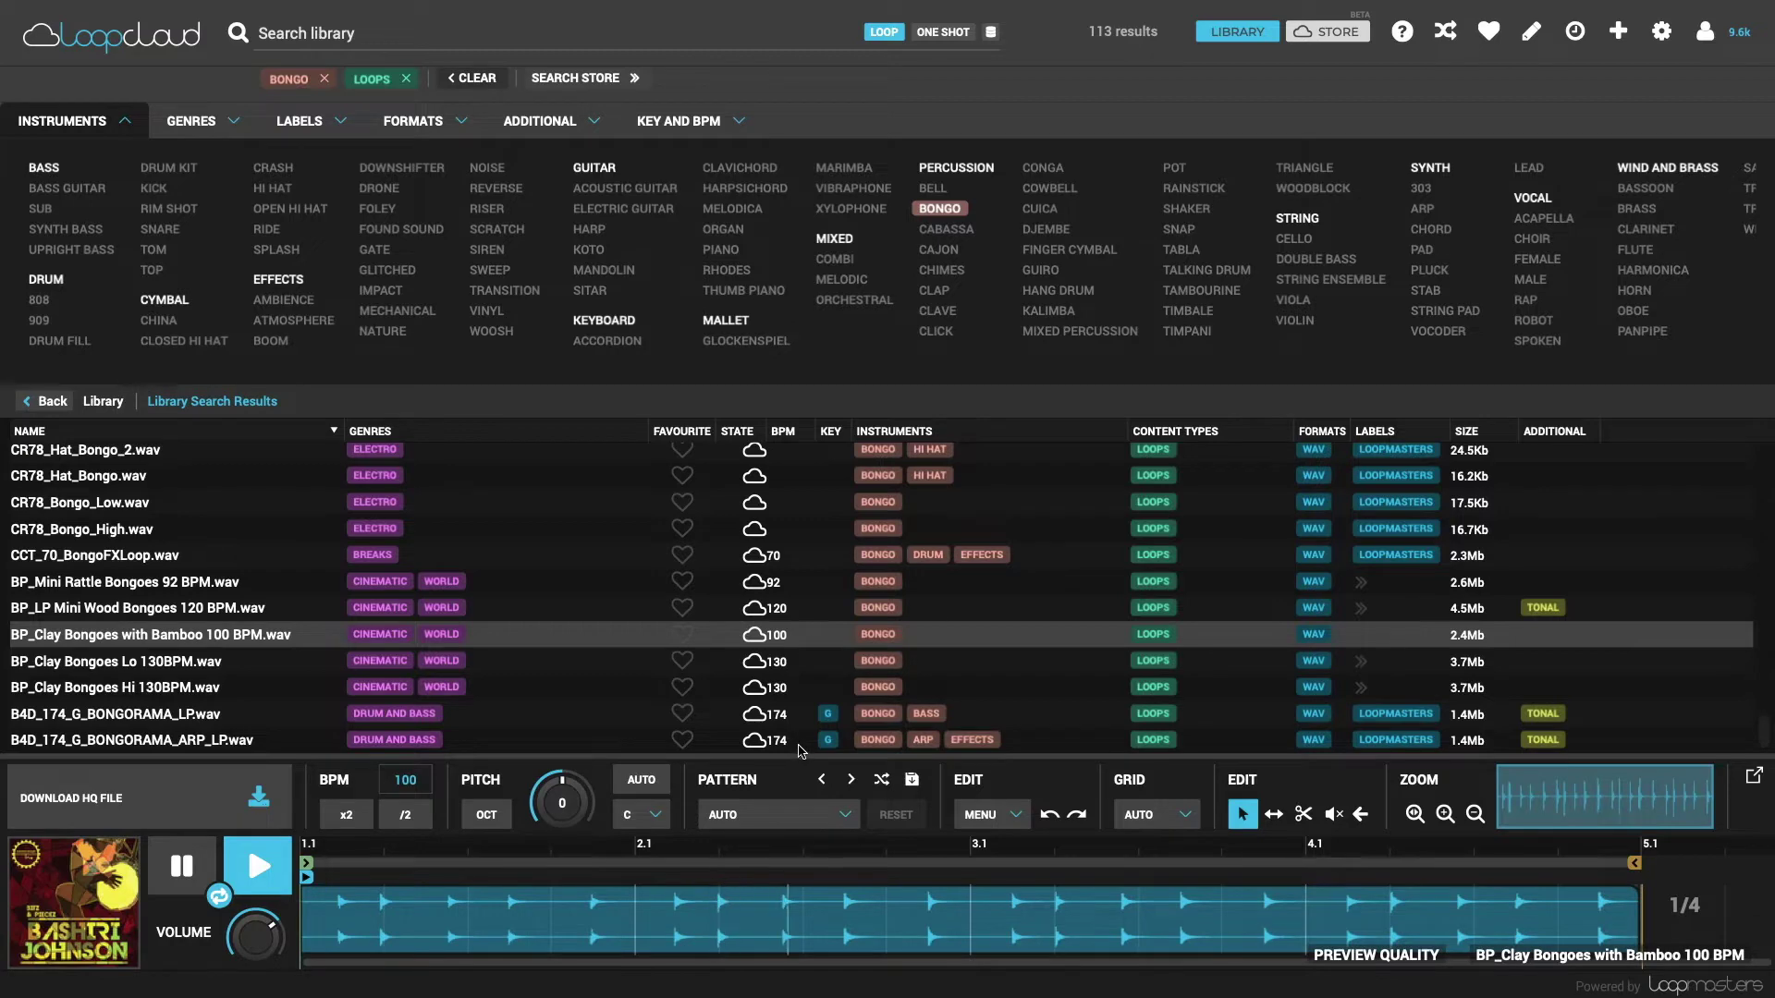
click(740, 123)
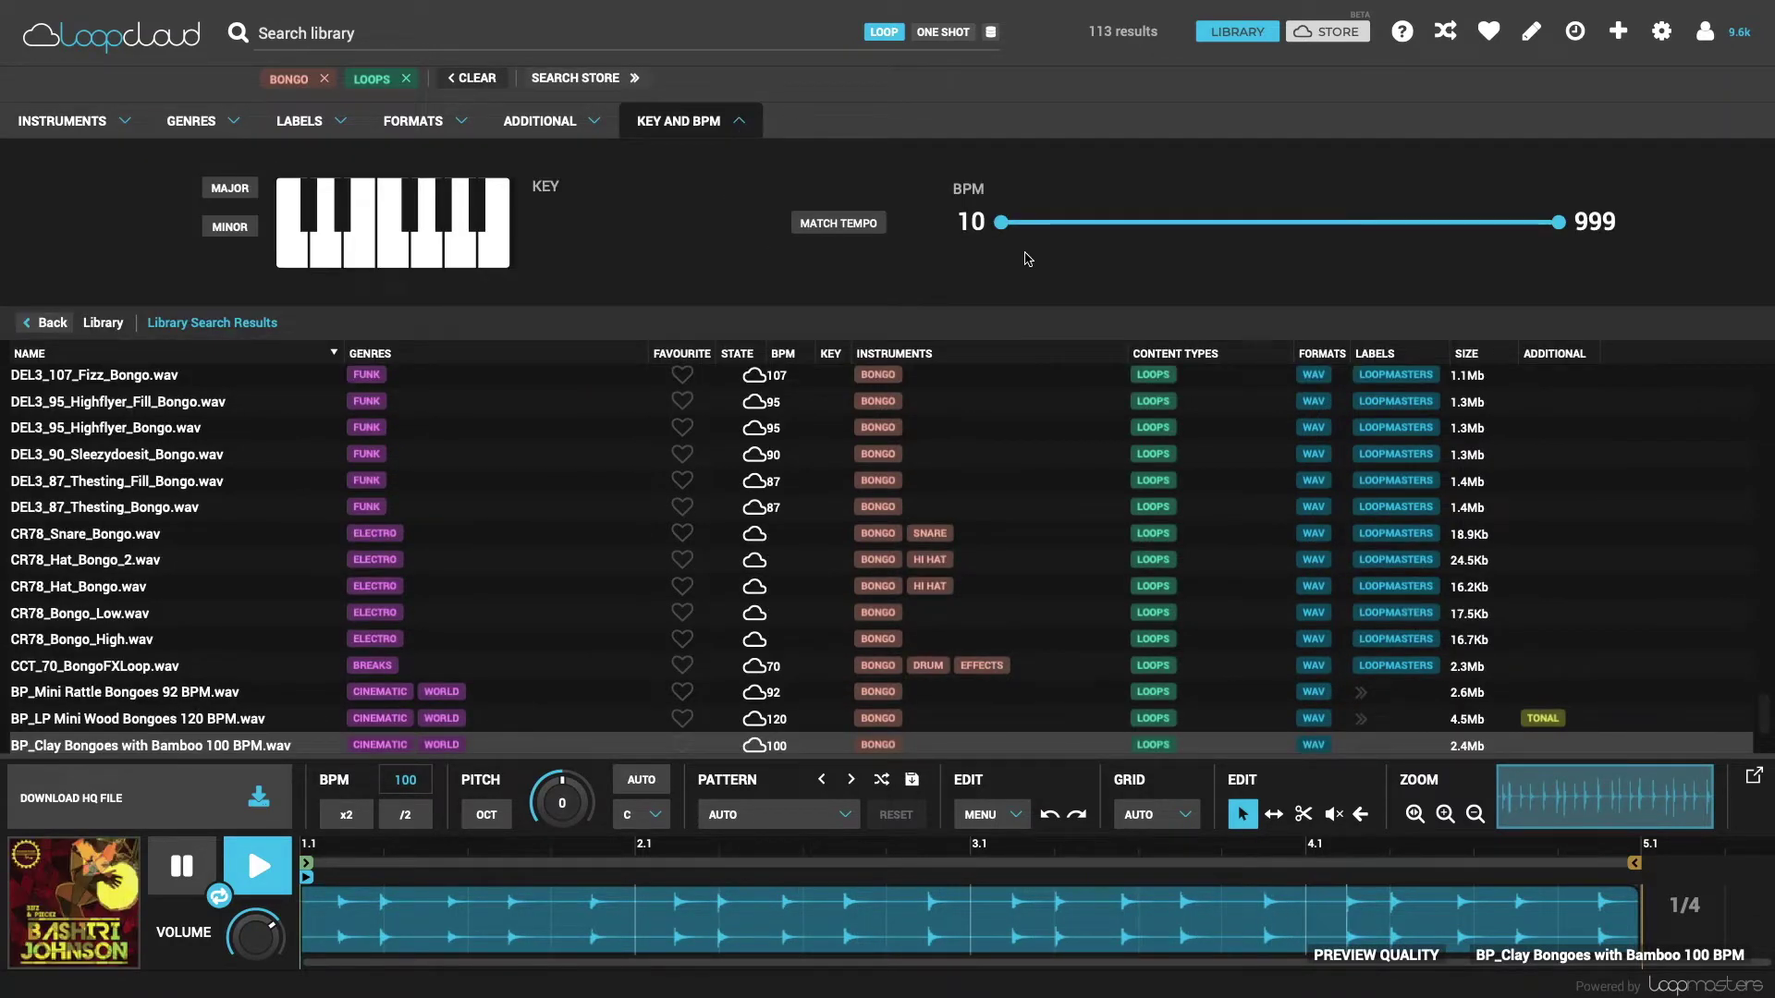
drag(1002, 226, 1097, 228)
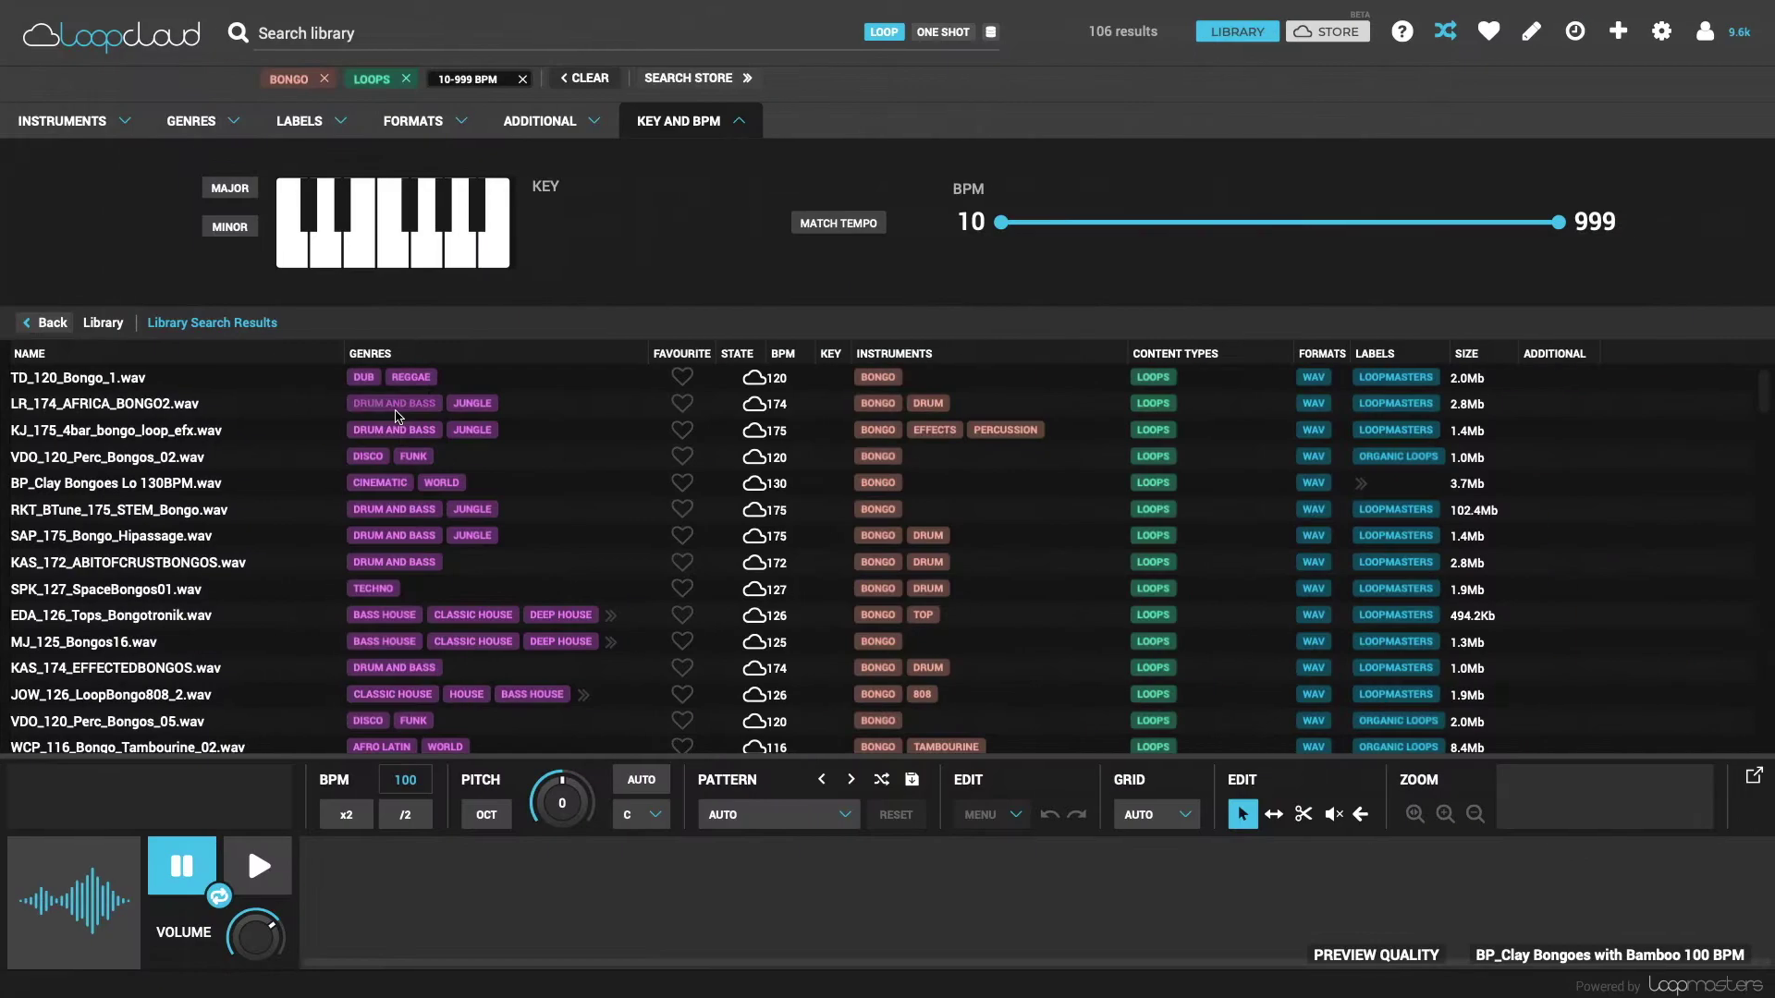
click(871, 226)
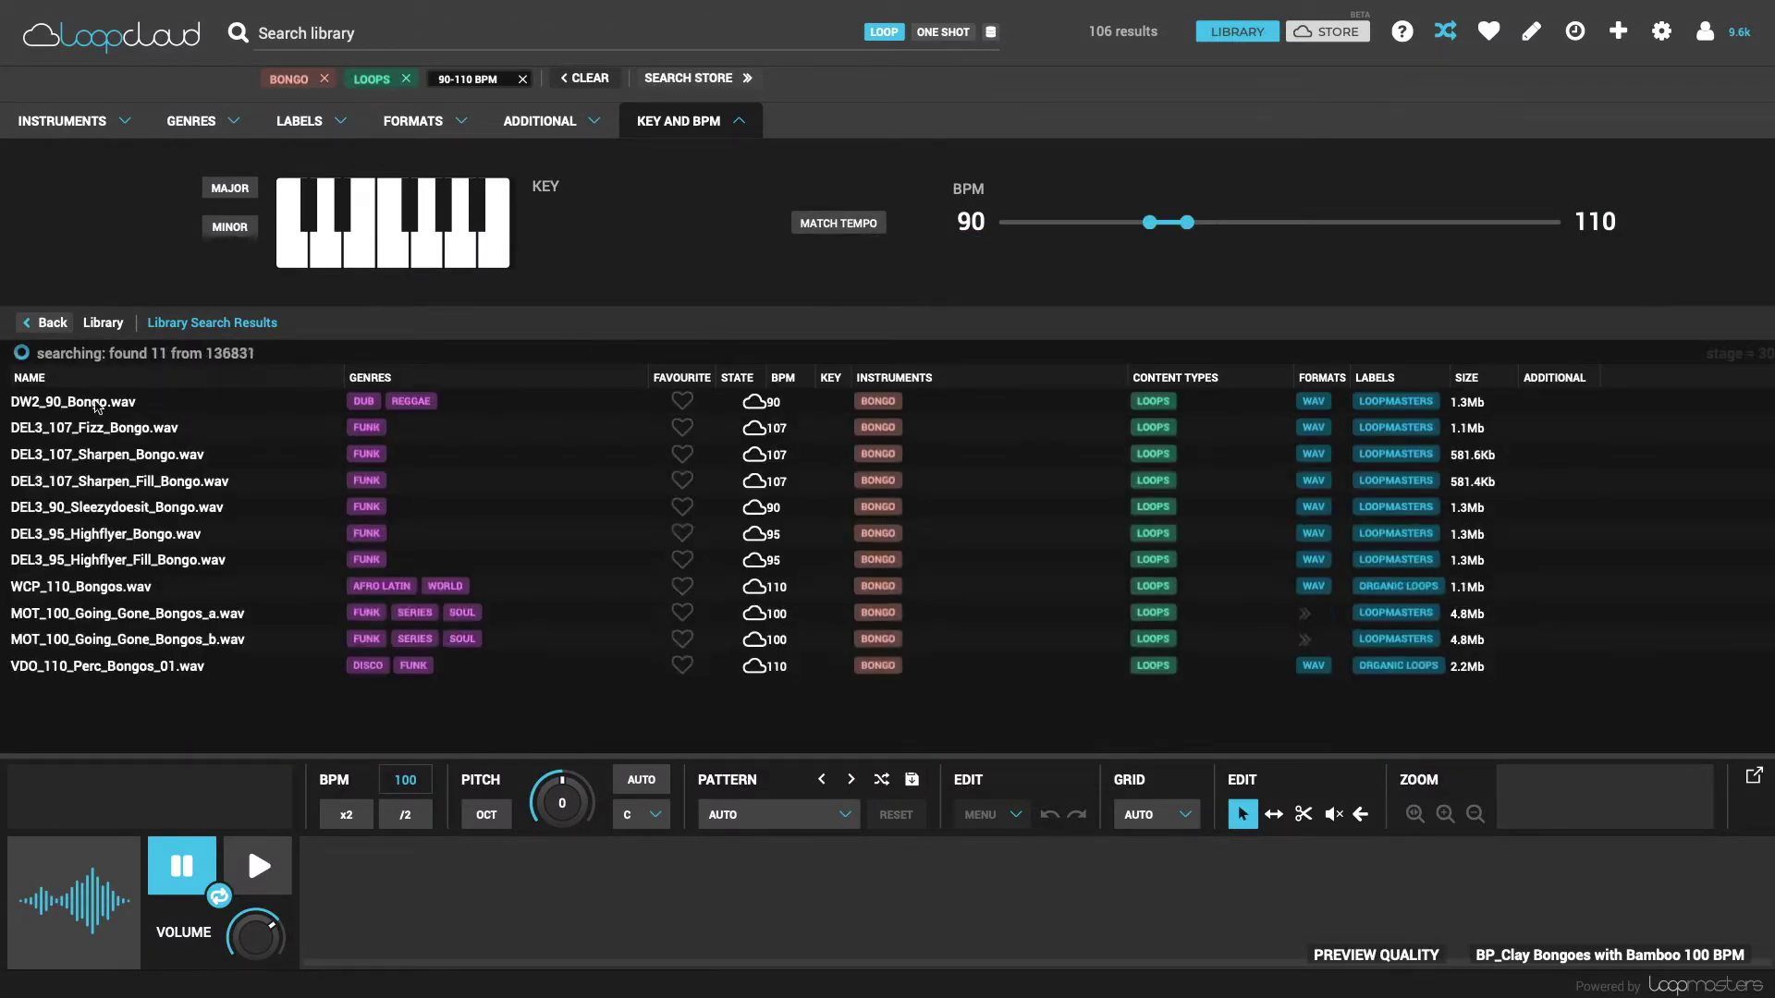
Audition the remaining 13 bongo loops, starting with DEL3_107_Sharpen_Bongo.
click(97, 404)
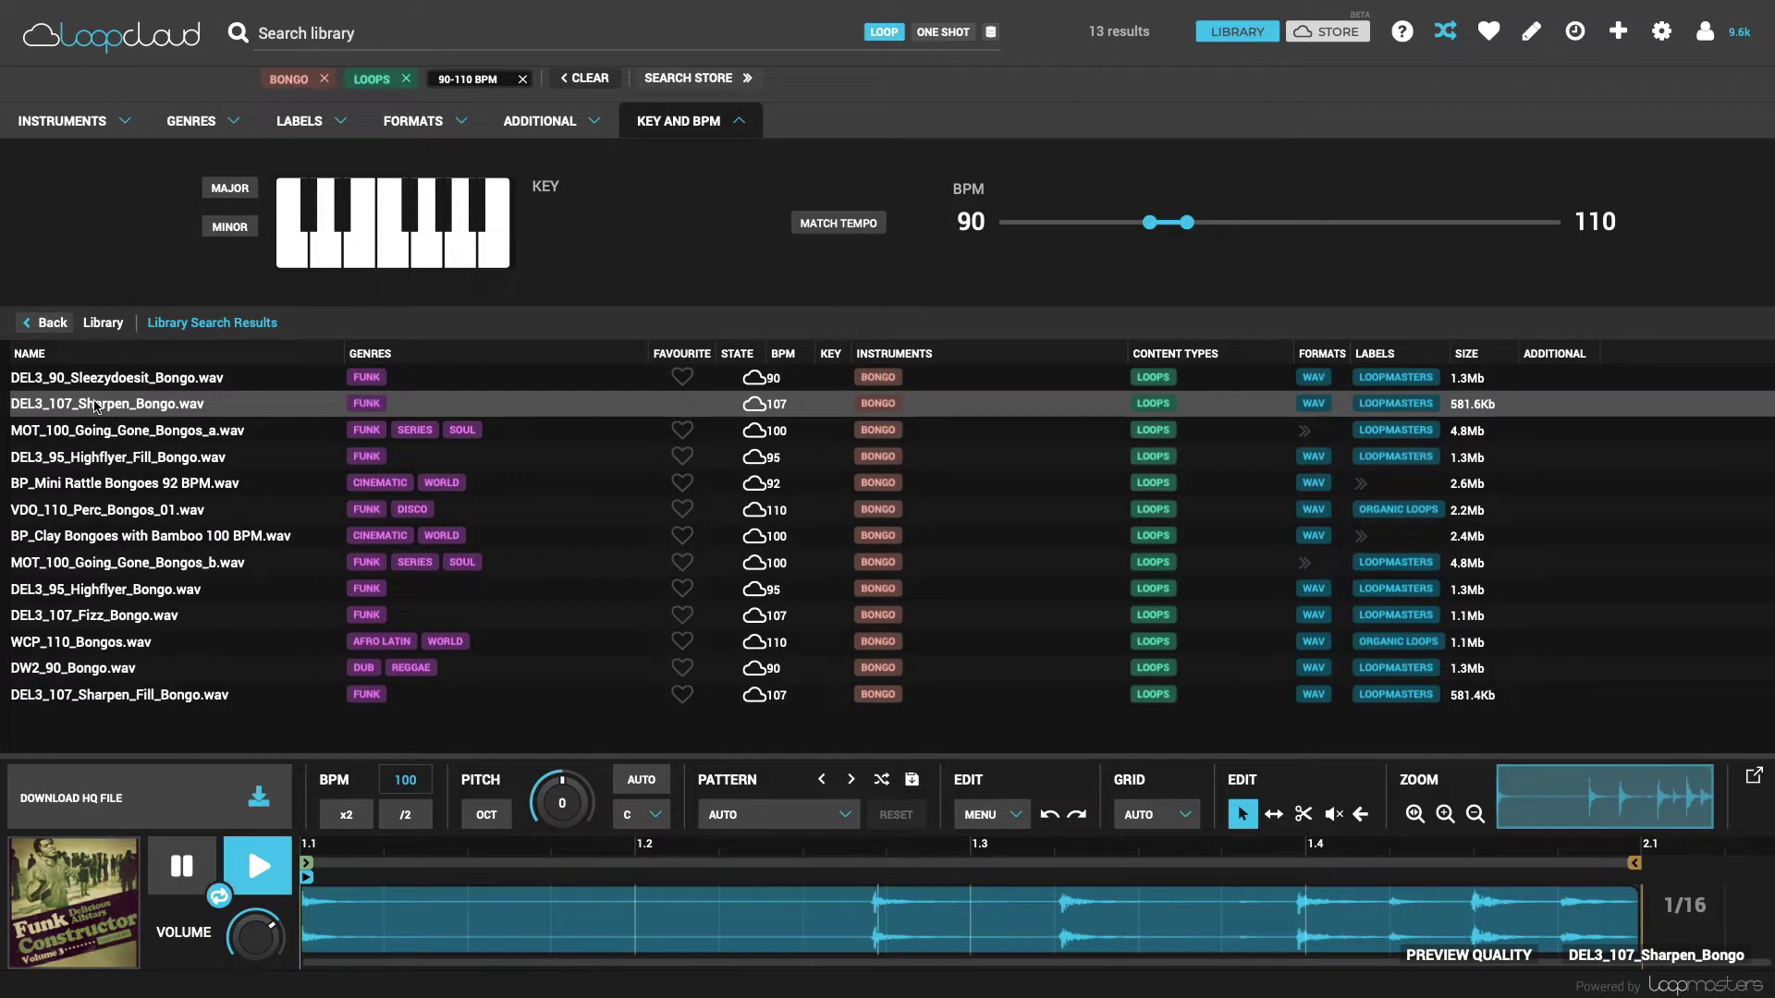
key(Down)
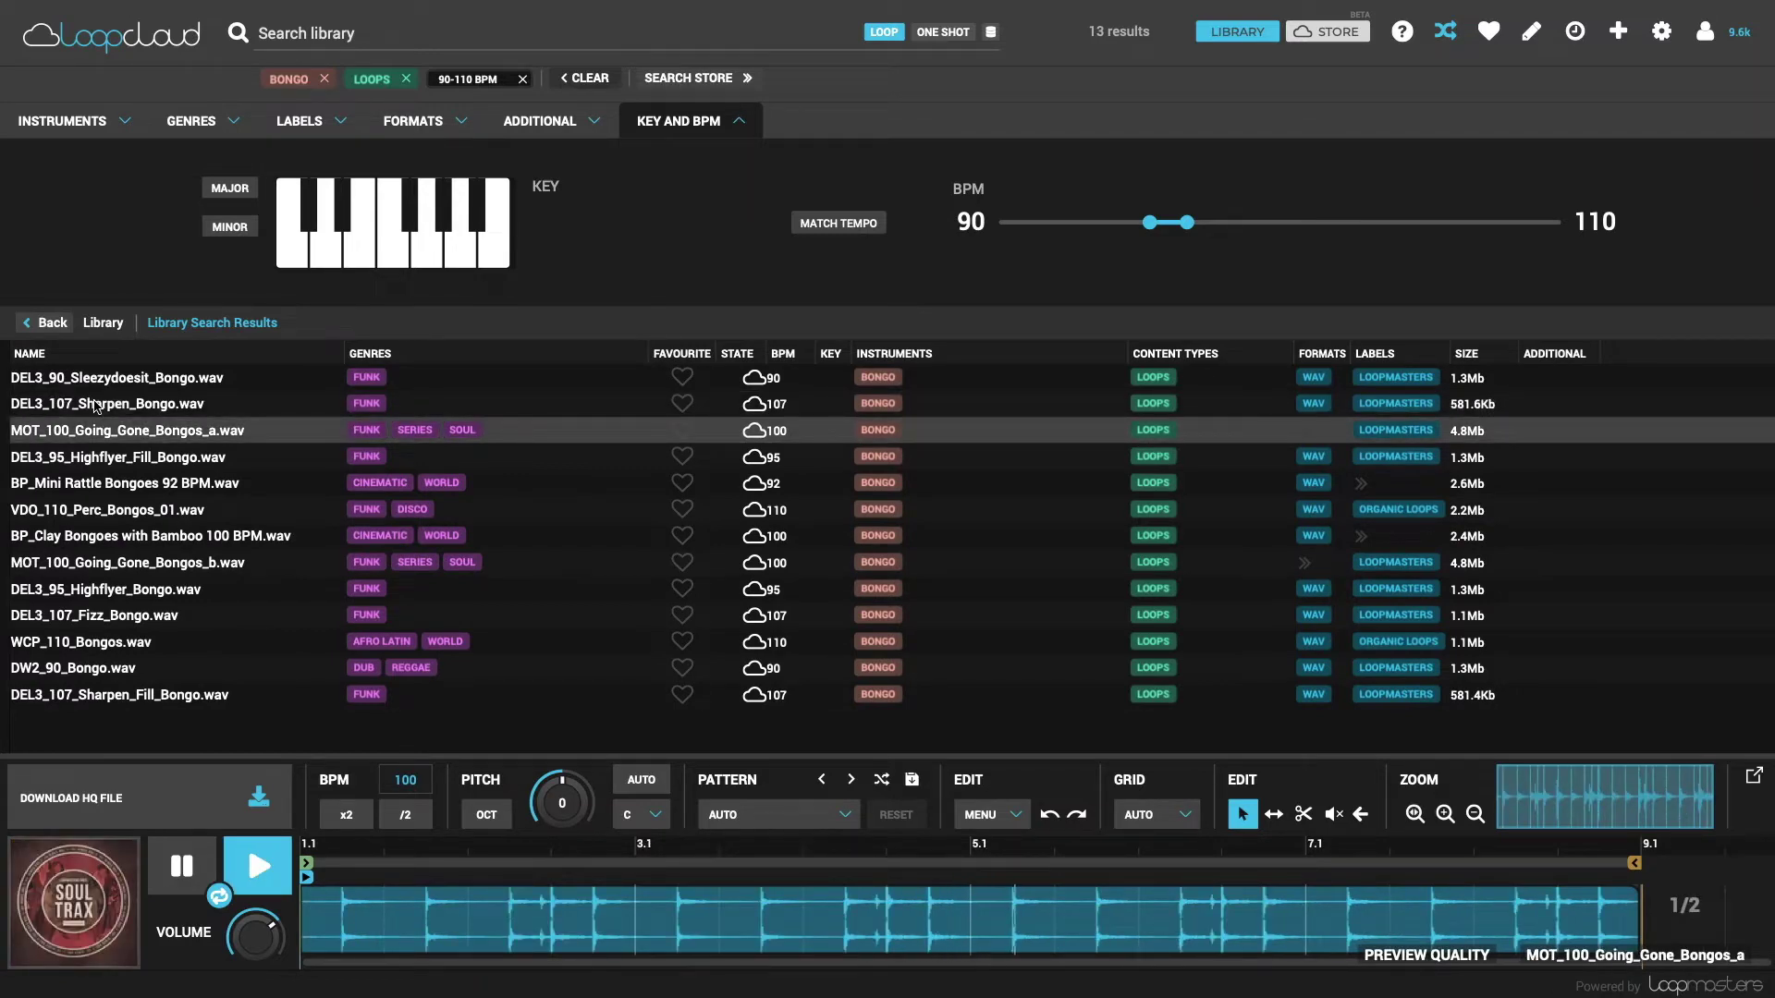
key(Down)
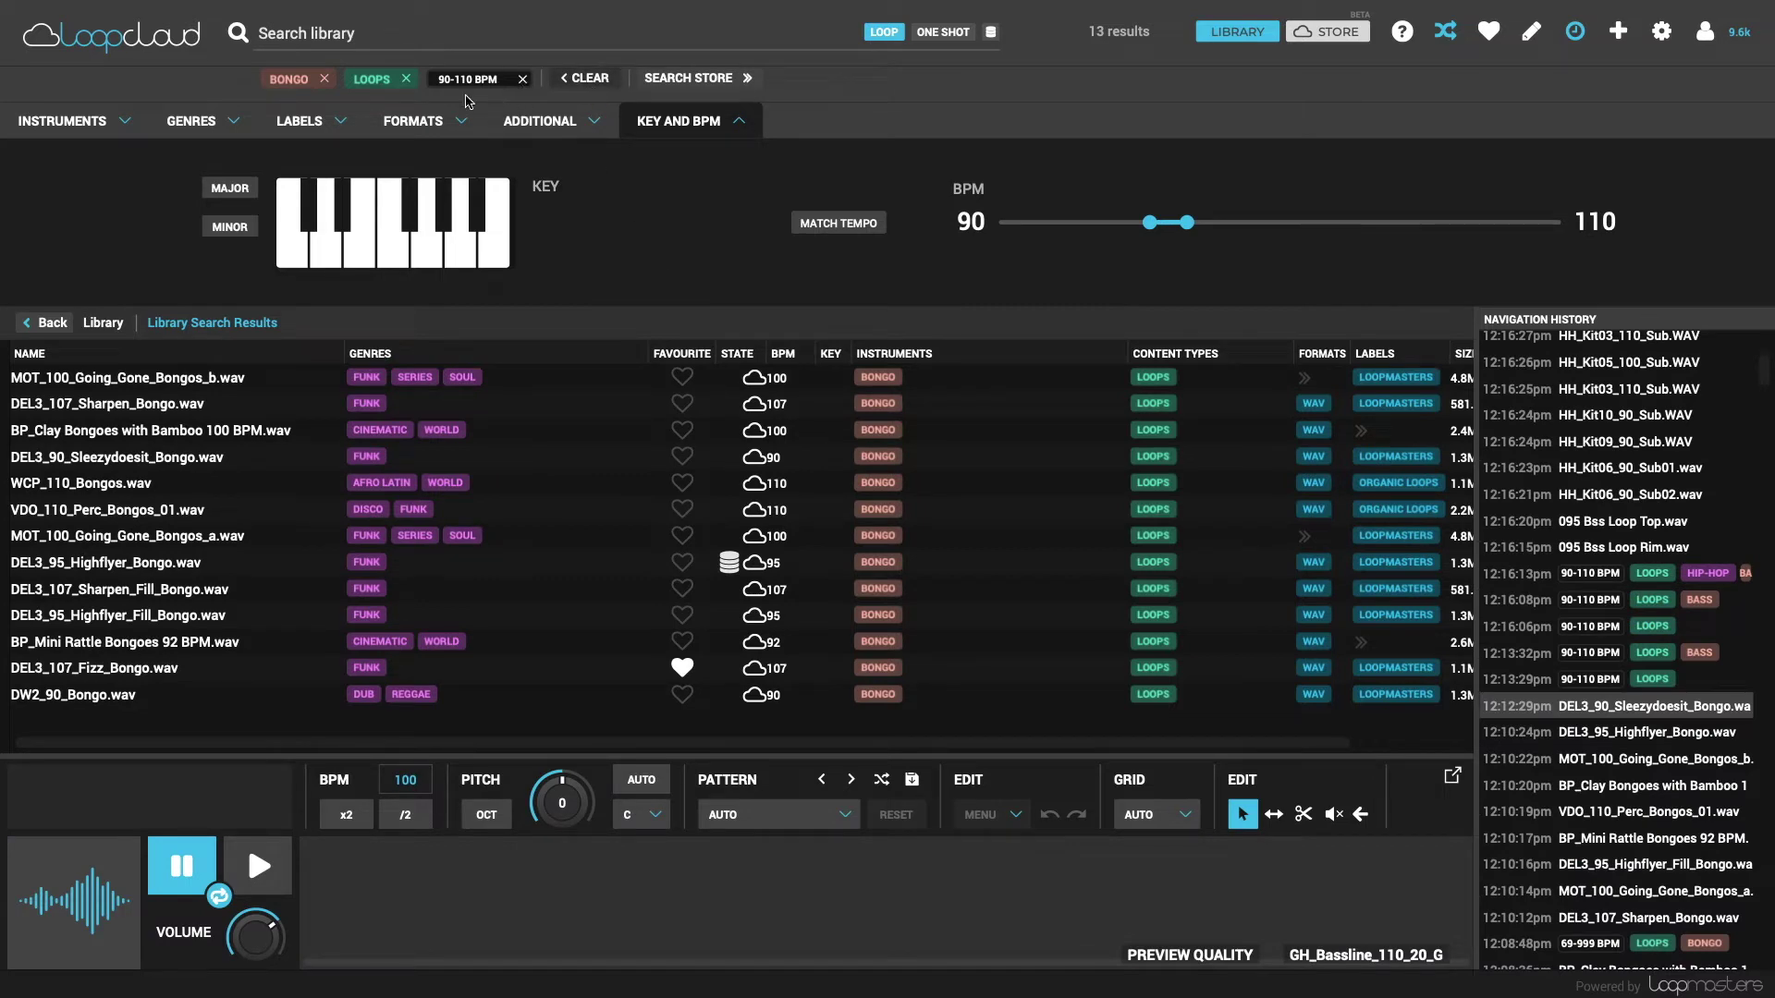
Replace the BONGO instrument filter with BASS.
click(323, 78)
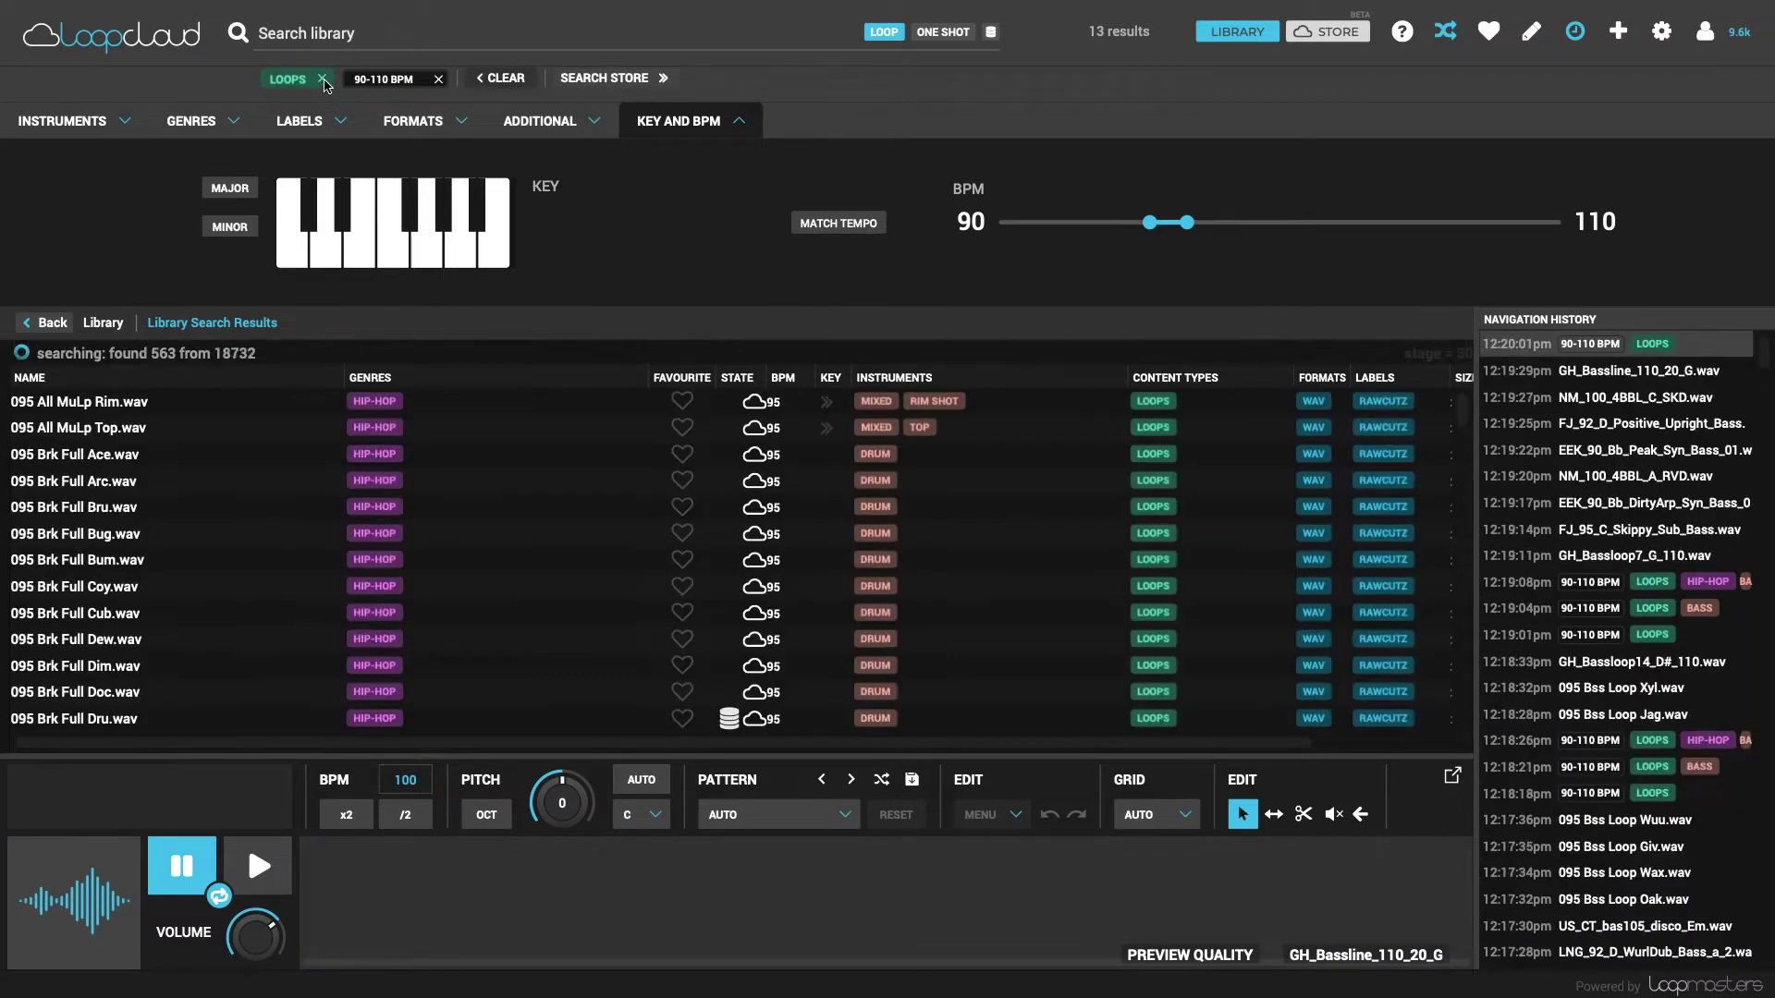
click(123, 121)
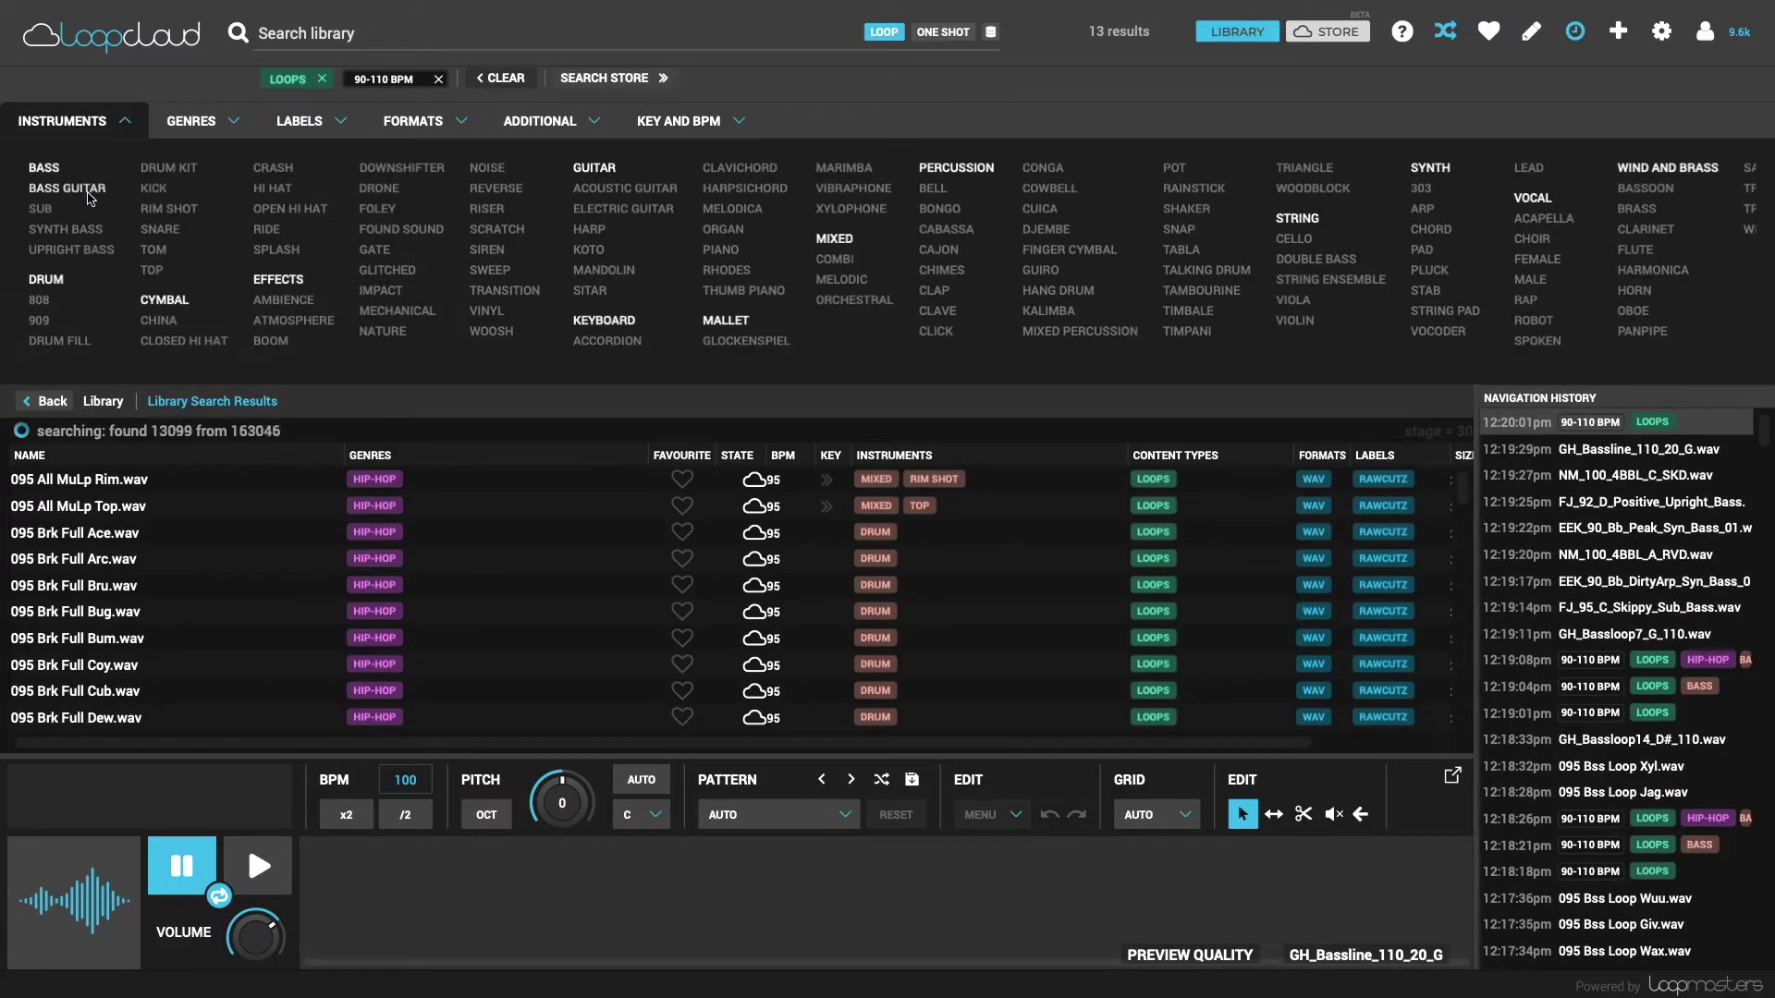
click(44, 168)
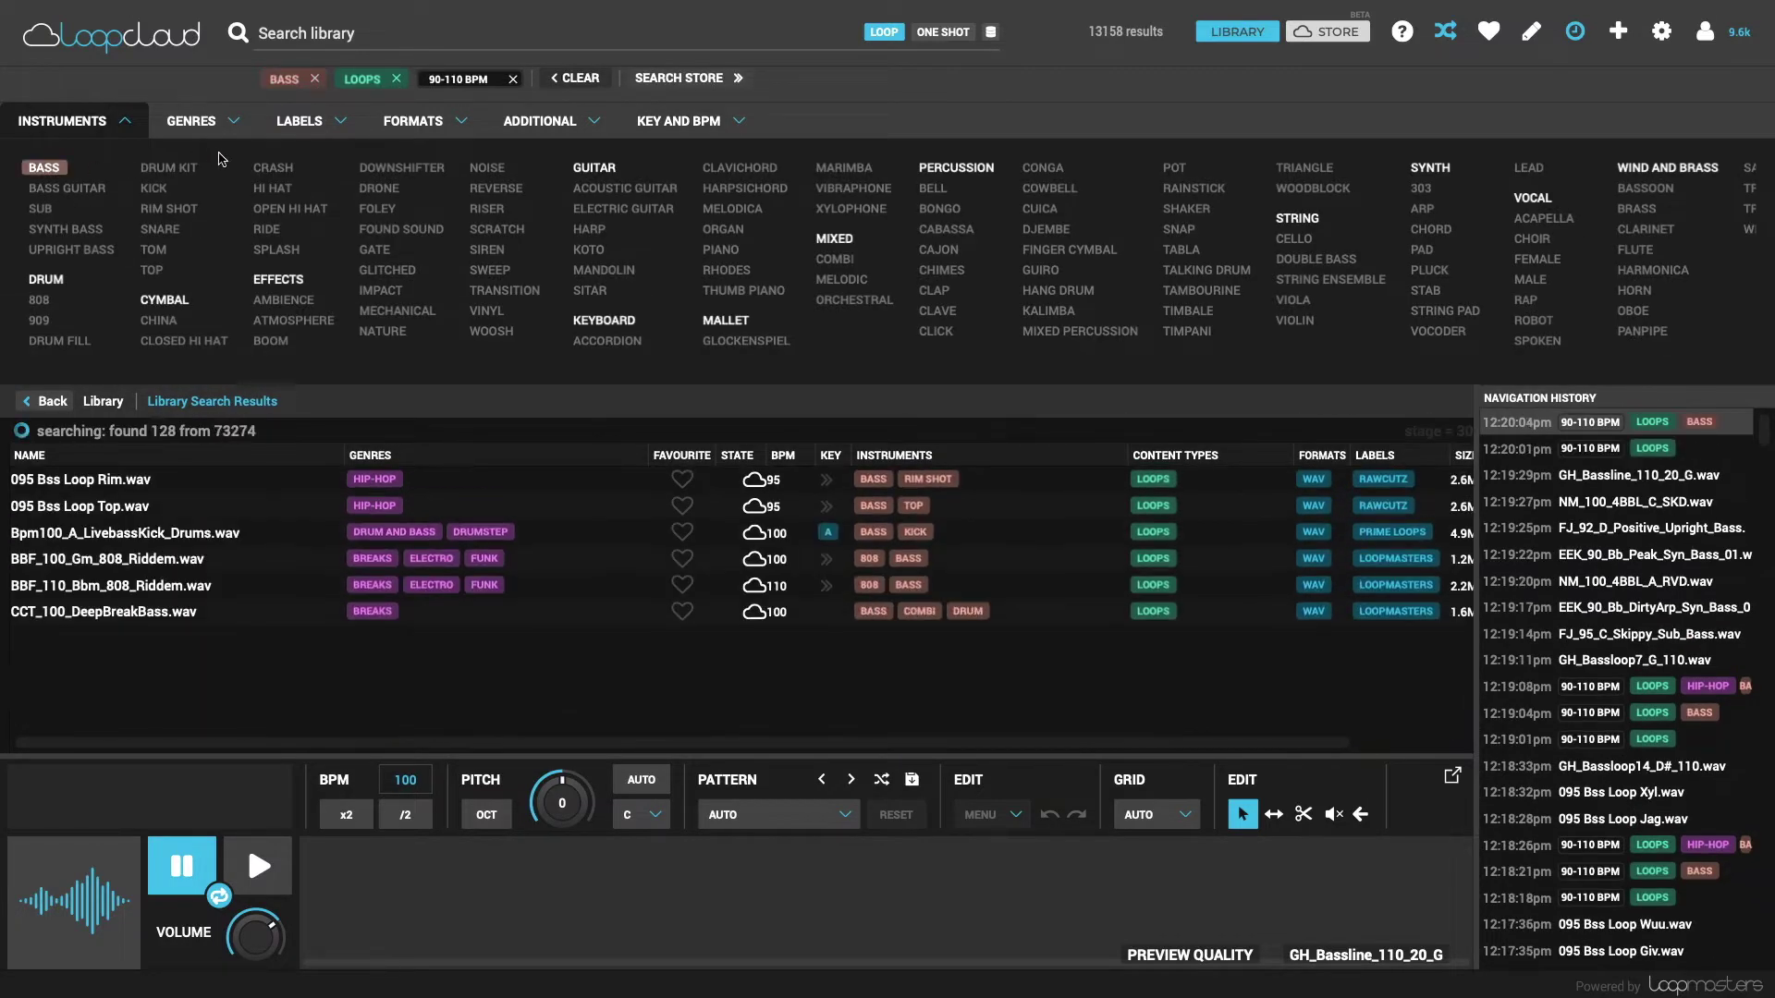
Add the Hip-Hop genre filter and audition the first bass loops, including LNG_90_E_NightLite_Bass_a_1.
click(236, 127)
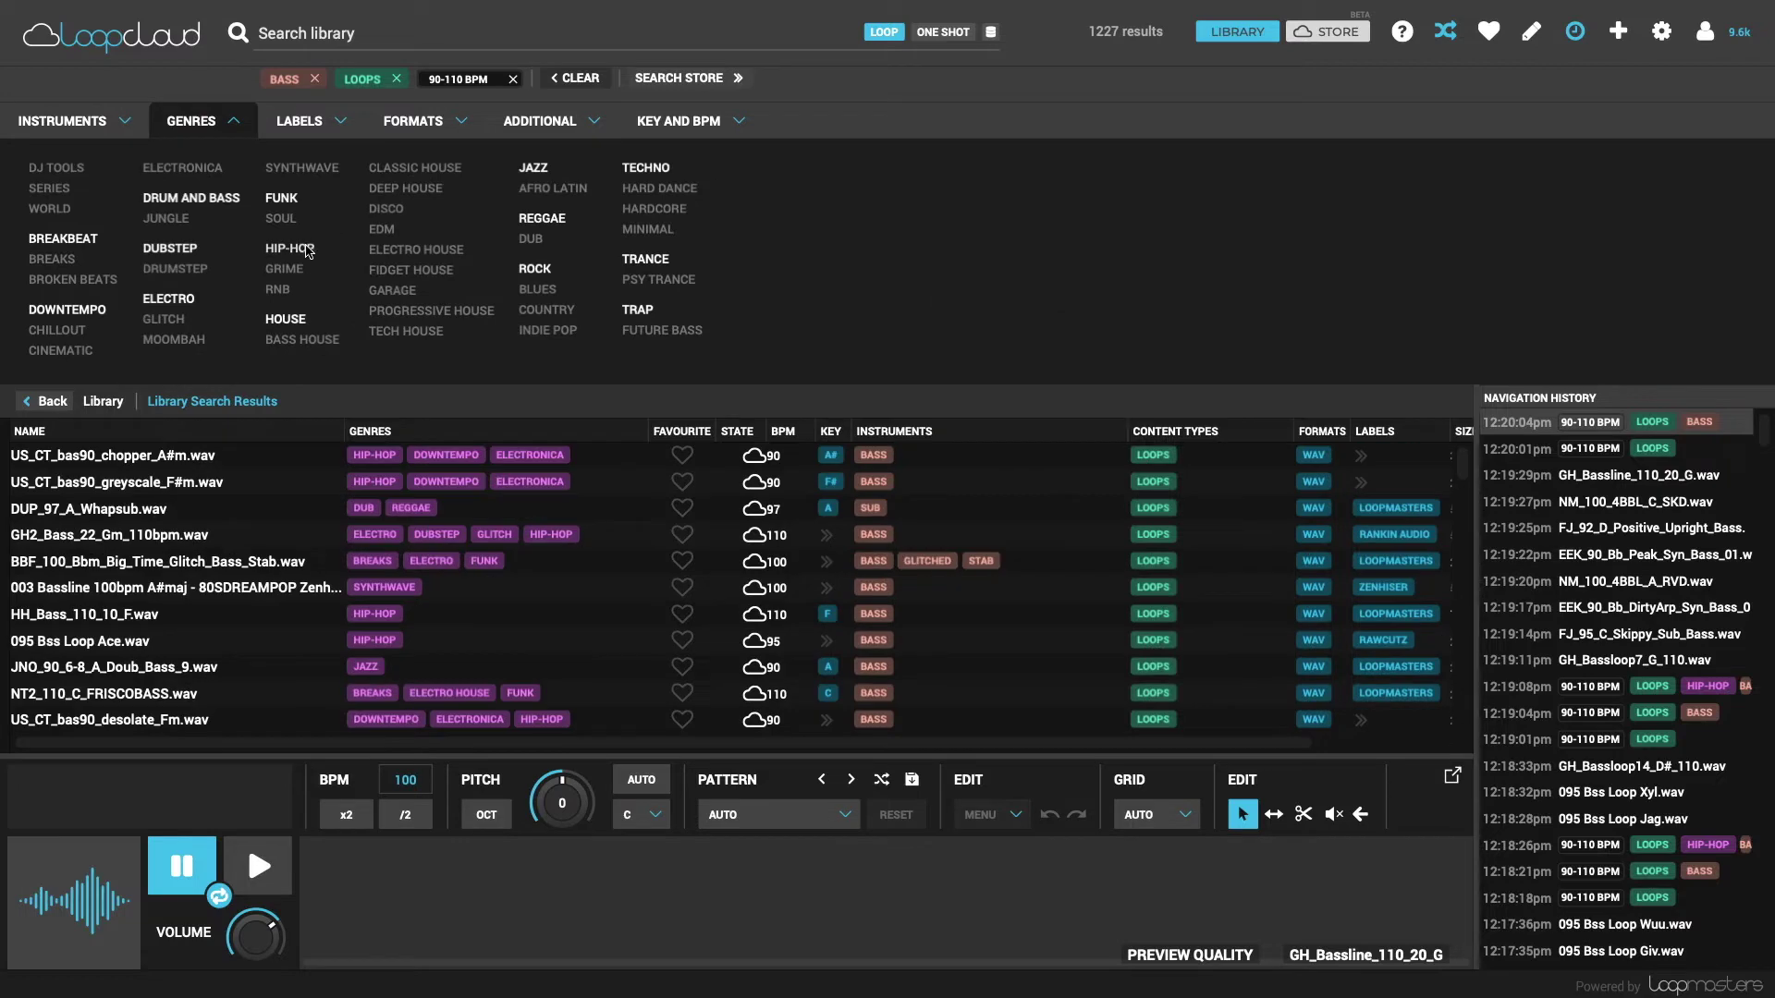
click(290, 247)
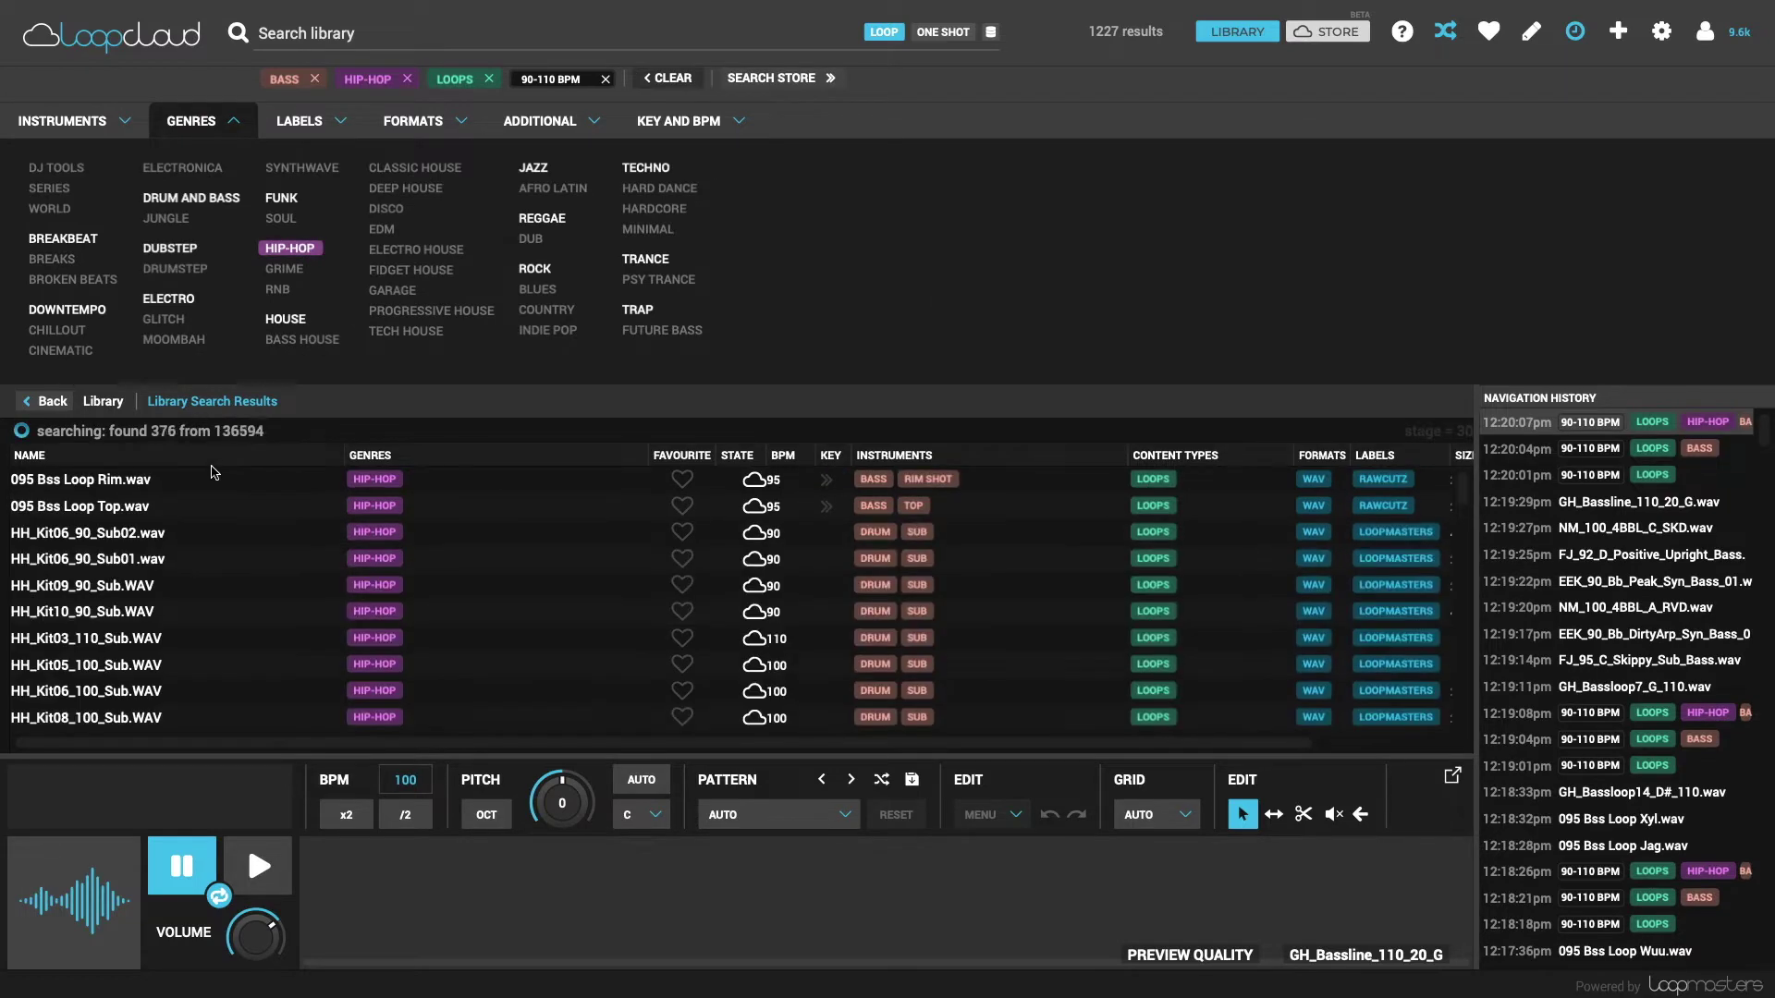
click(145, 458)
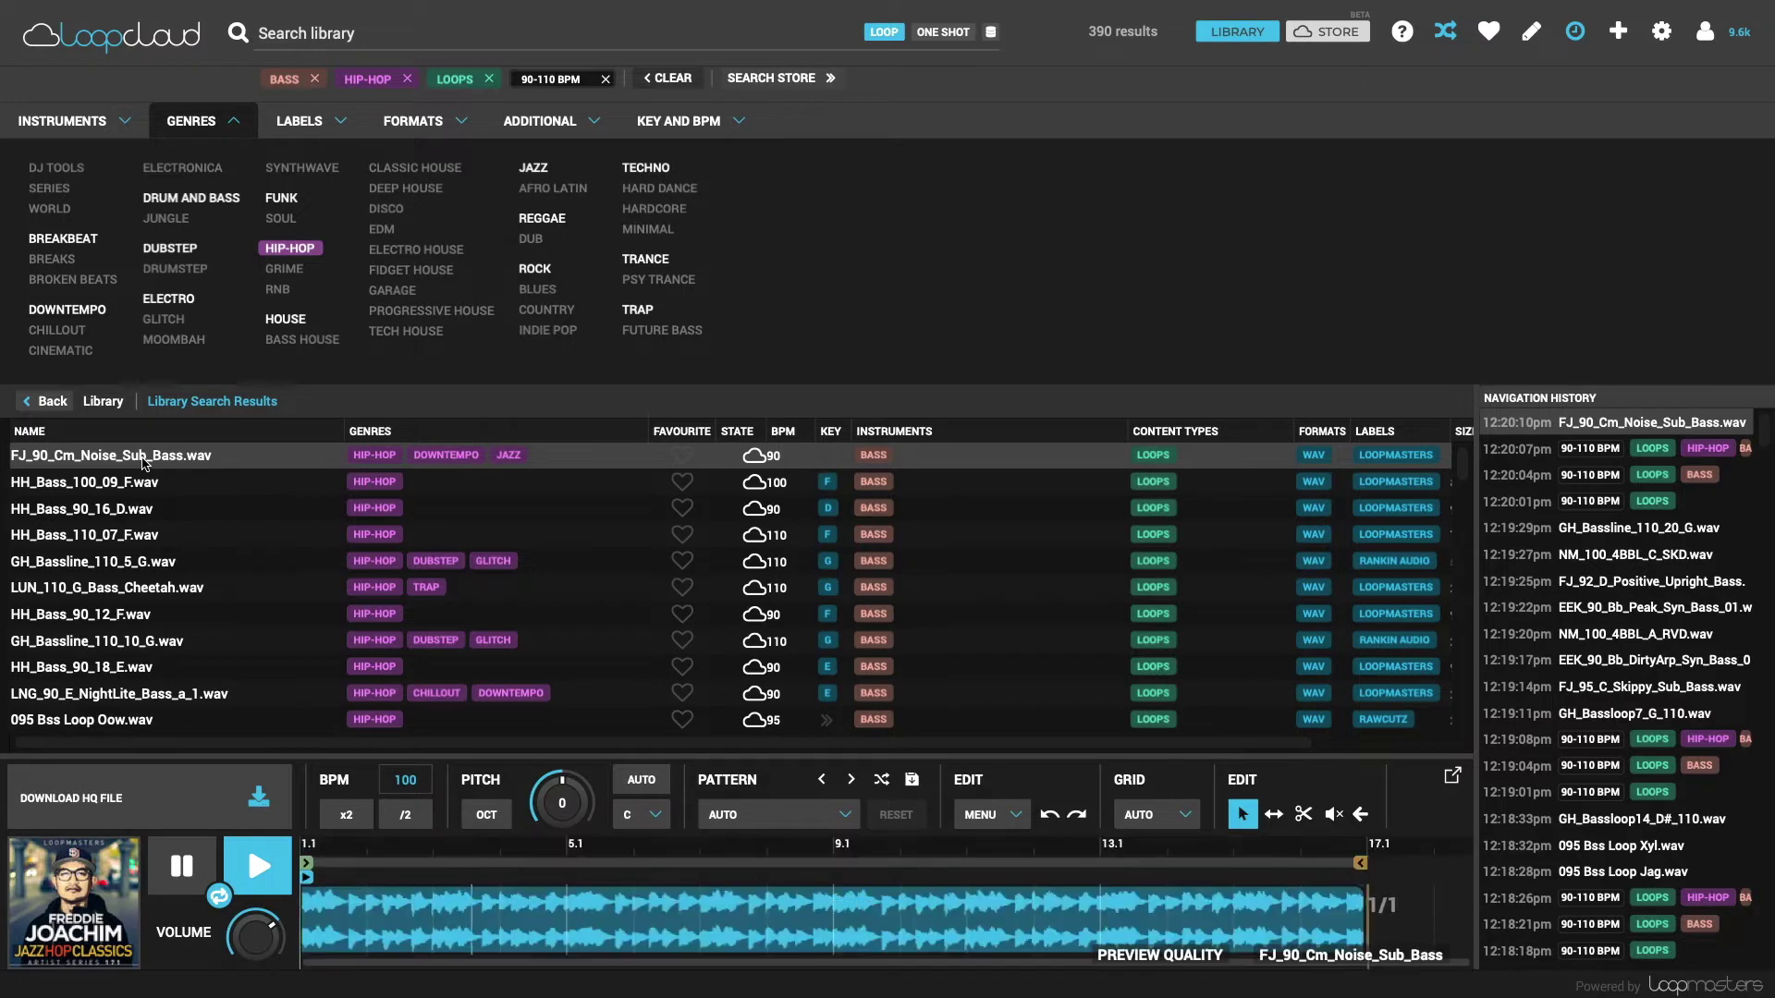
key(Down)
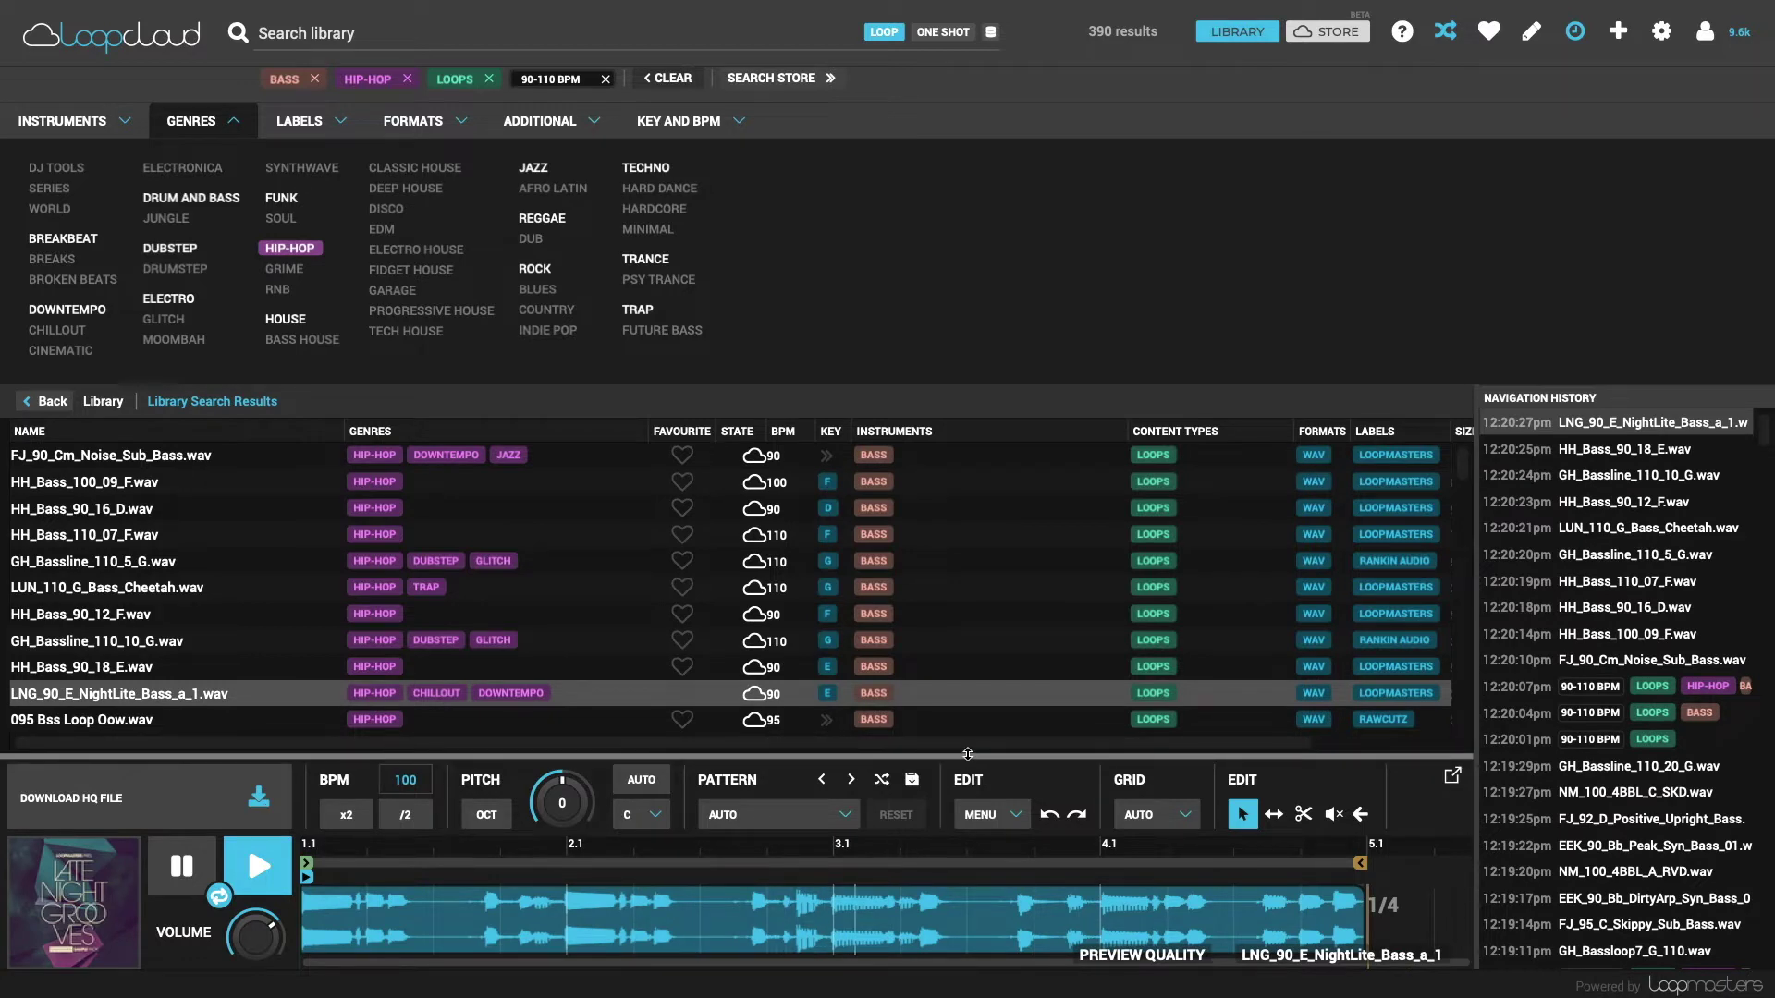
Filter the bass loops to key E, audition a couple, then switch the key filter to F.
click(827, 699)
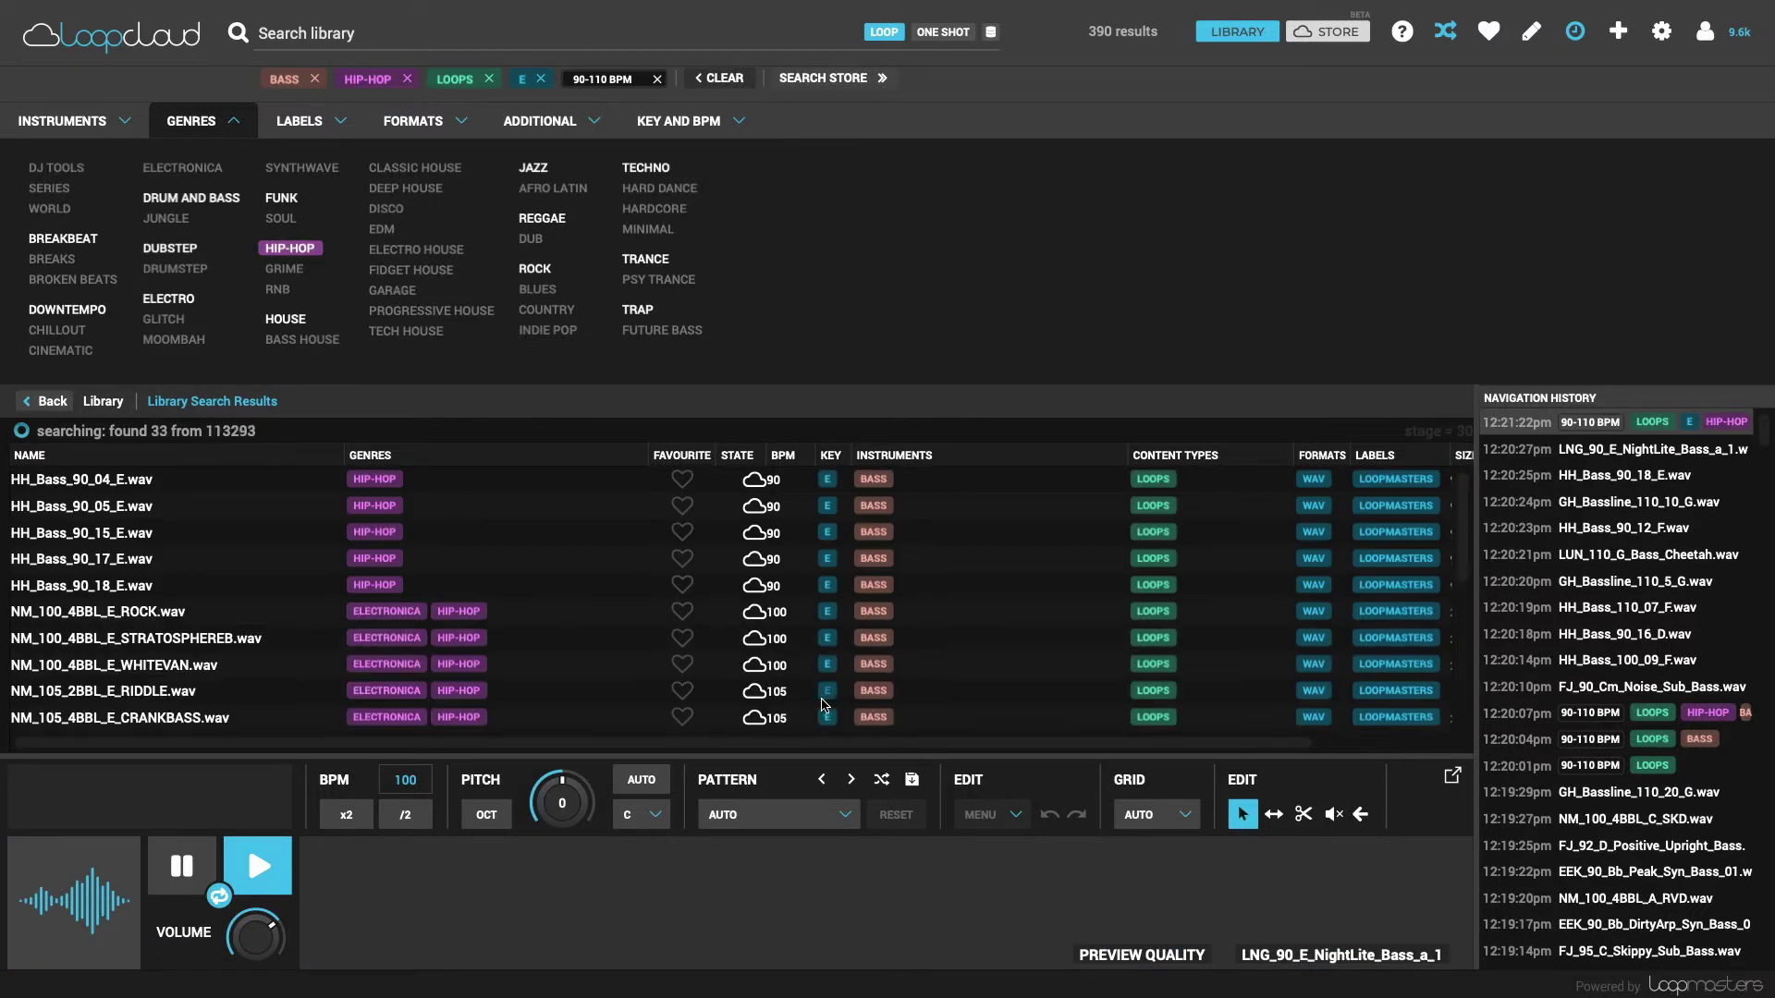
click(180, 460)
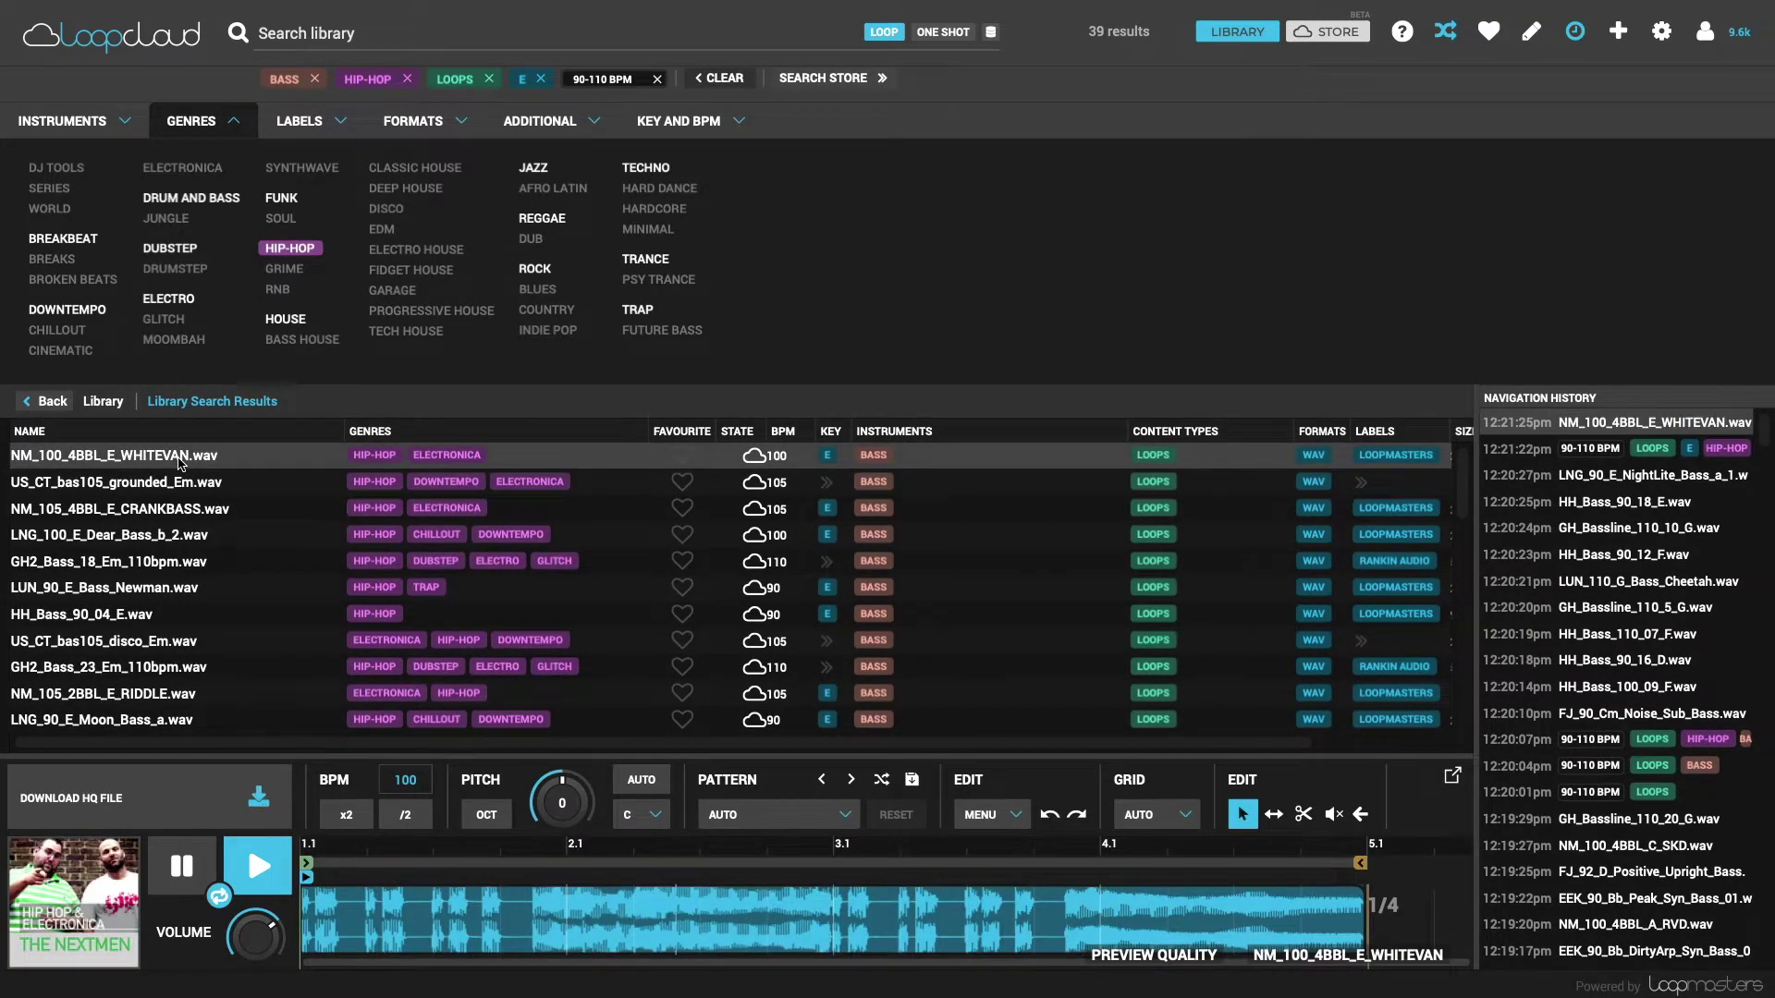
key(Down)
key(Down)
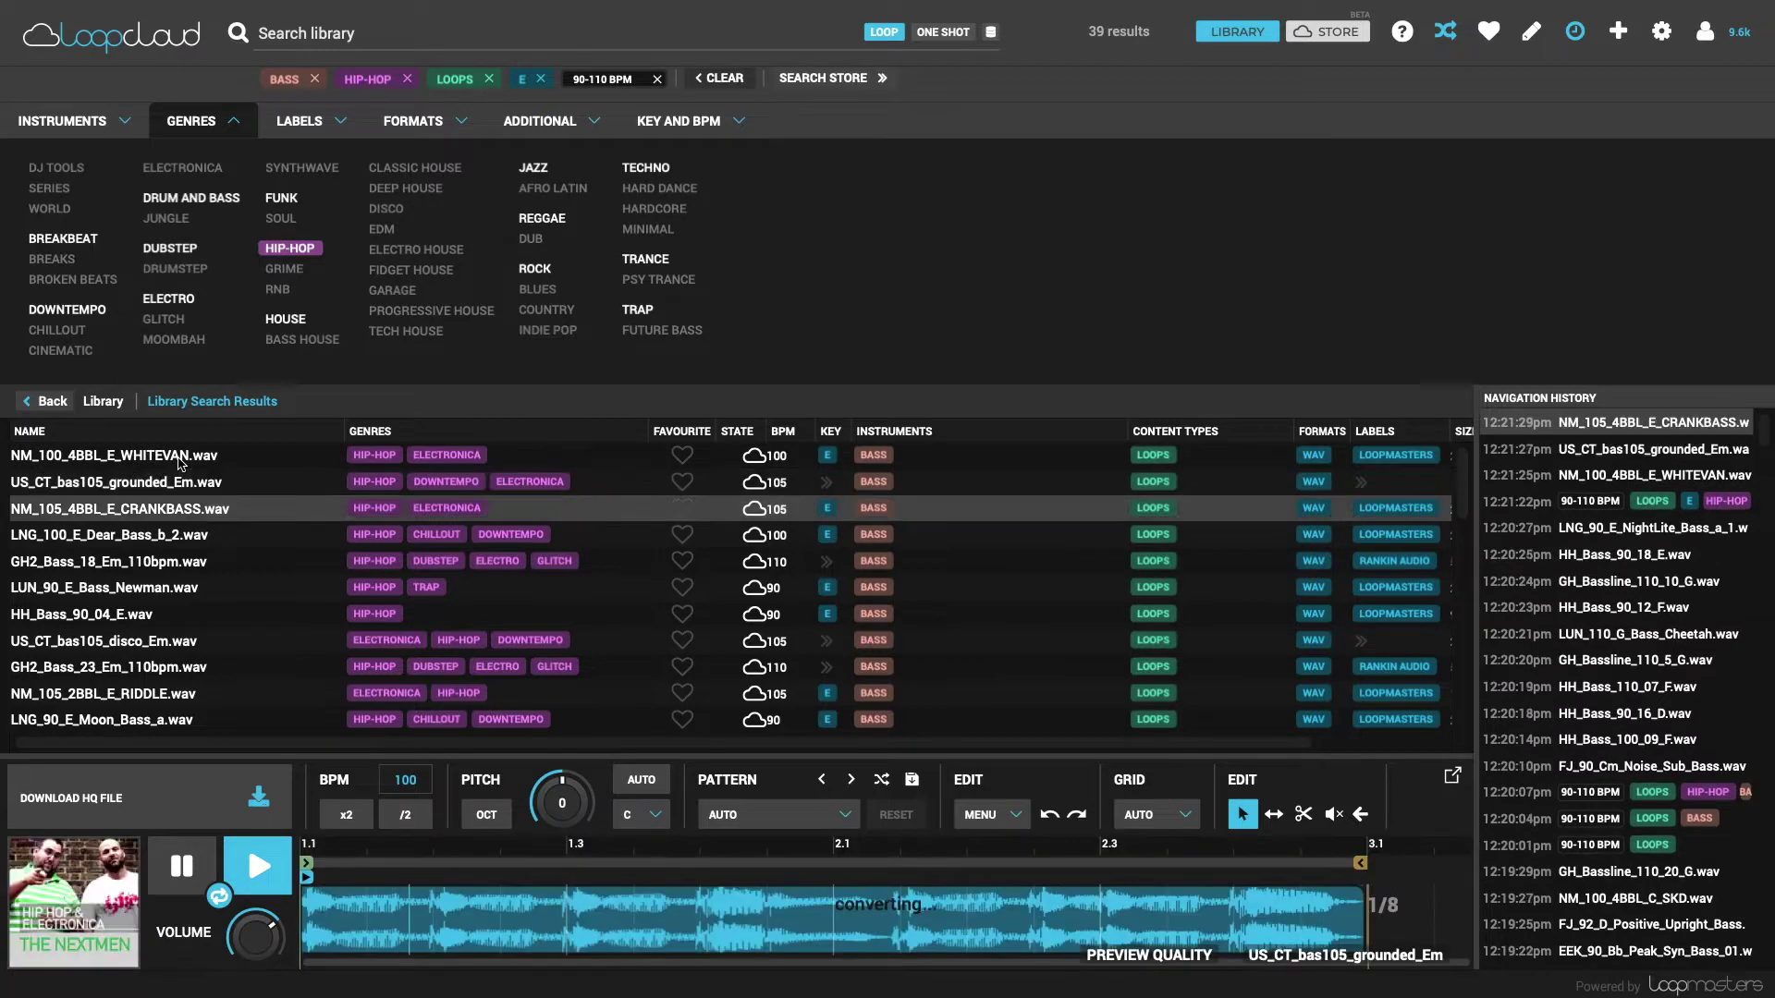
click(738, 123)
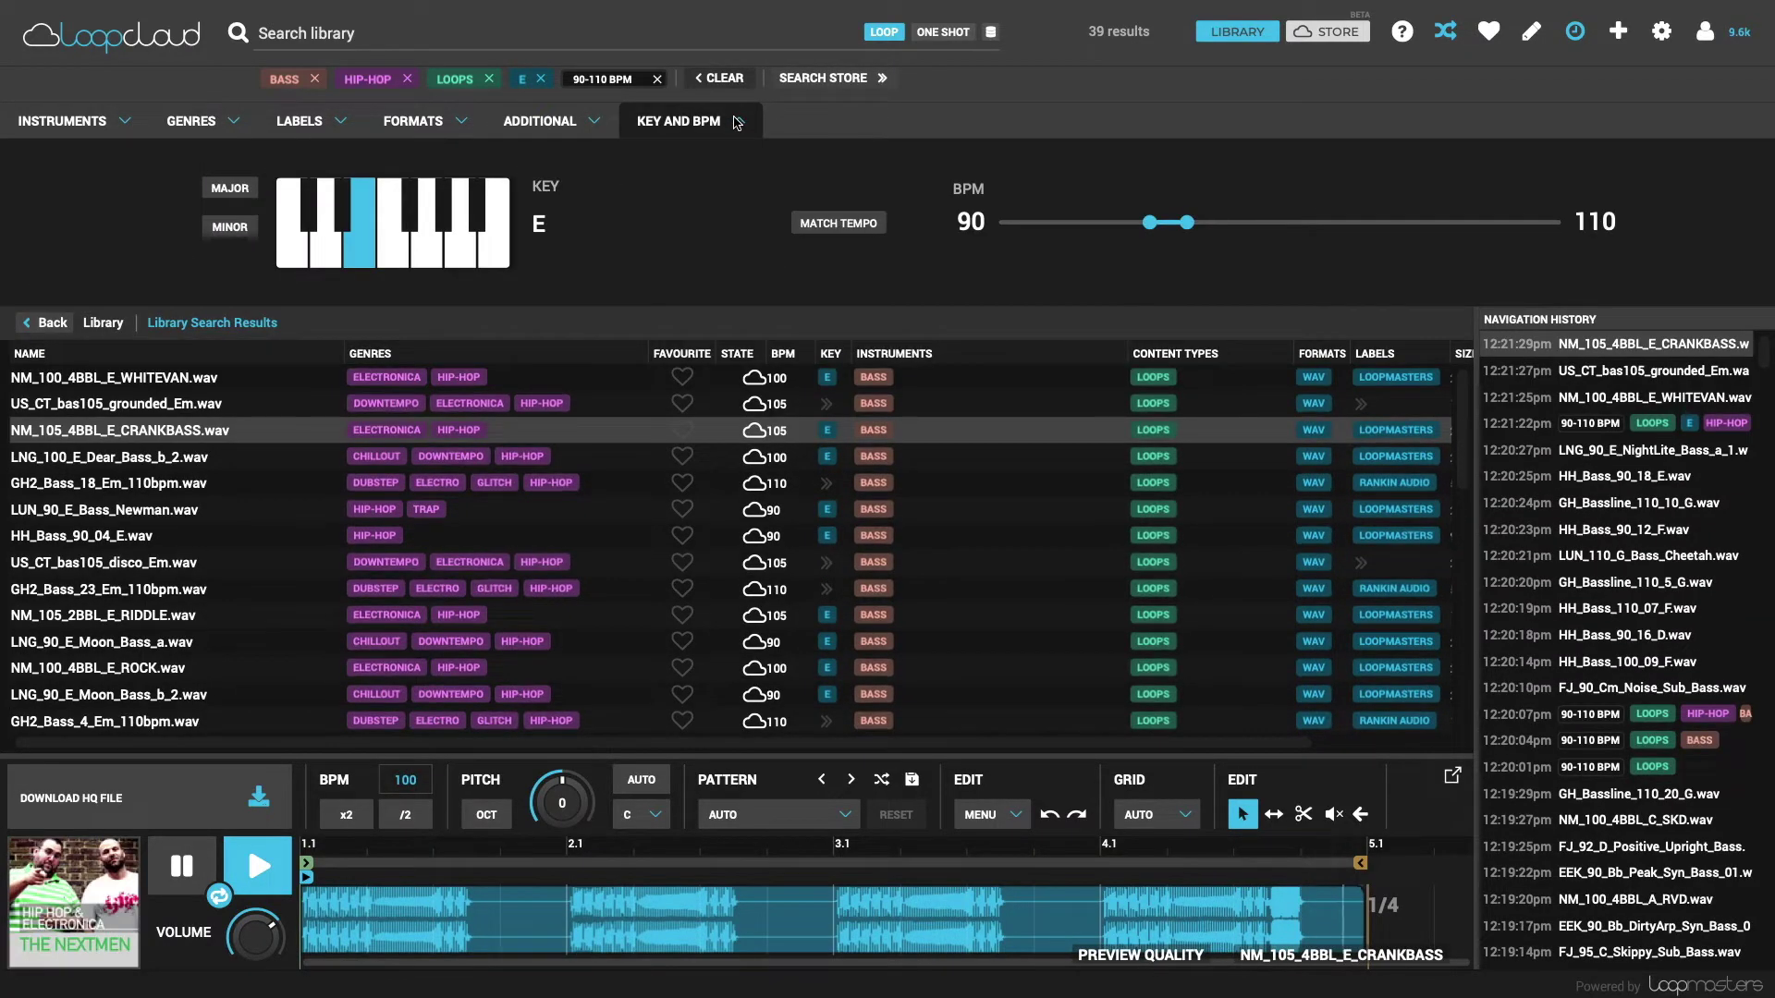
click(392, 257)
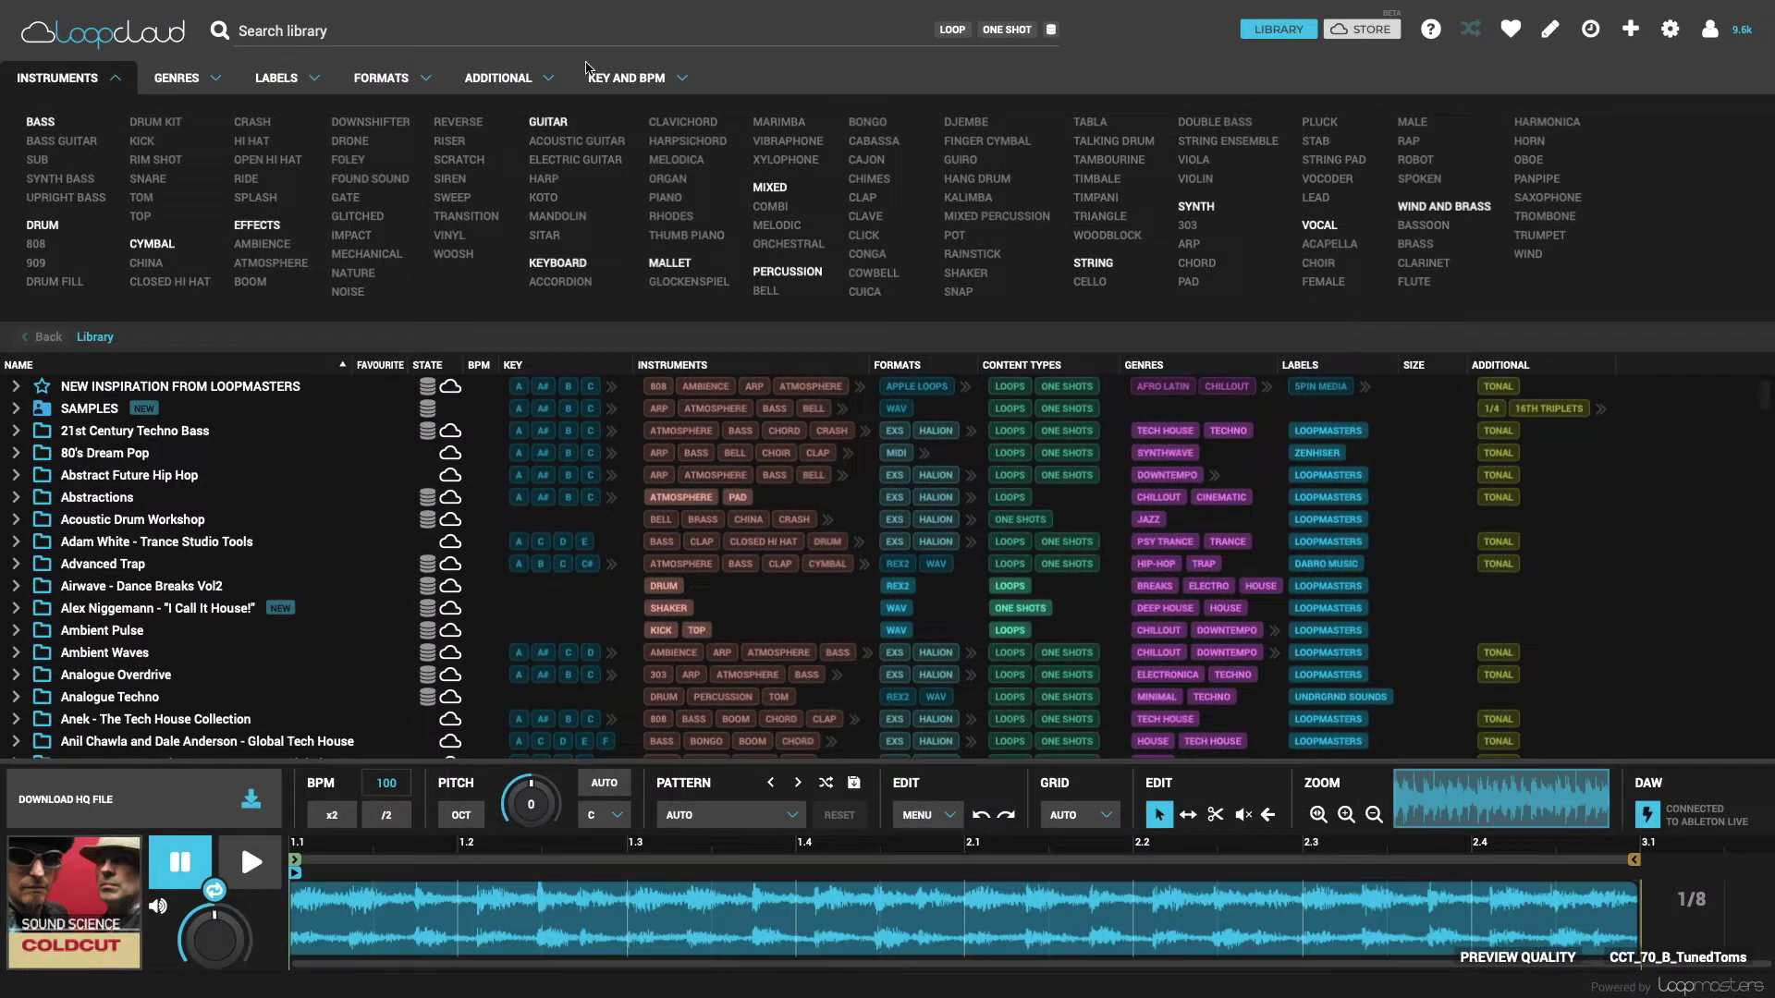
Search the library for 'Tuba', returning the C# and F Resonant Tuba one-shots.
click(364, 35)
key(Return)
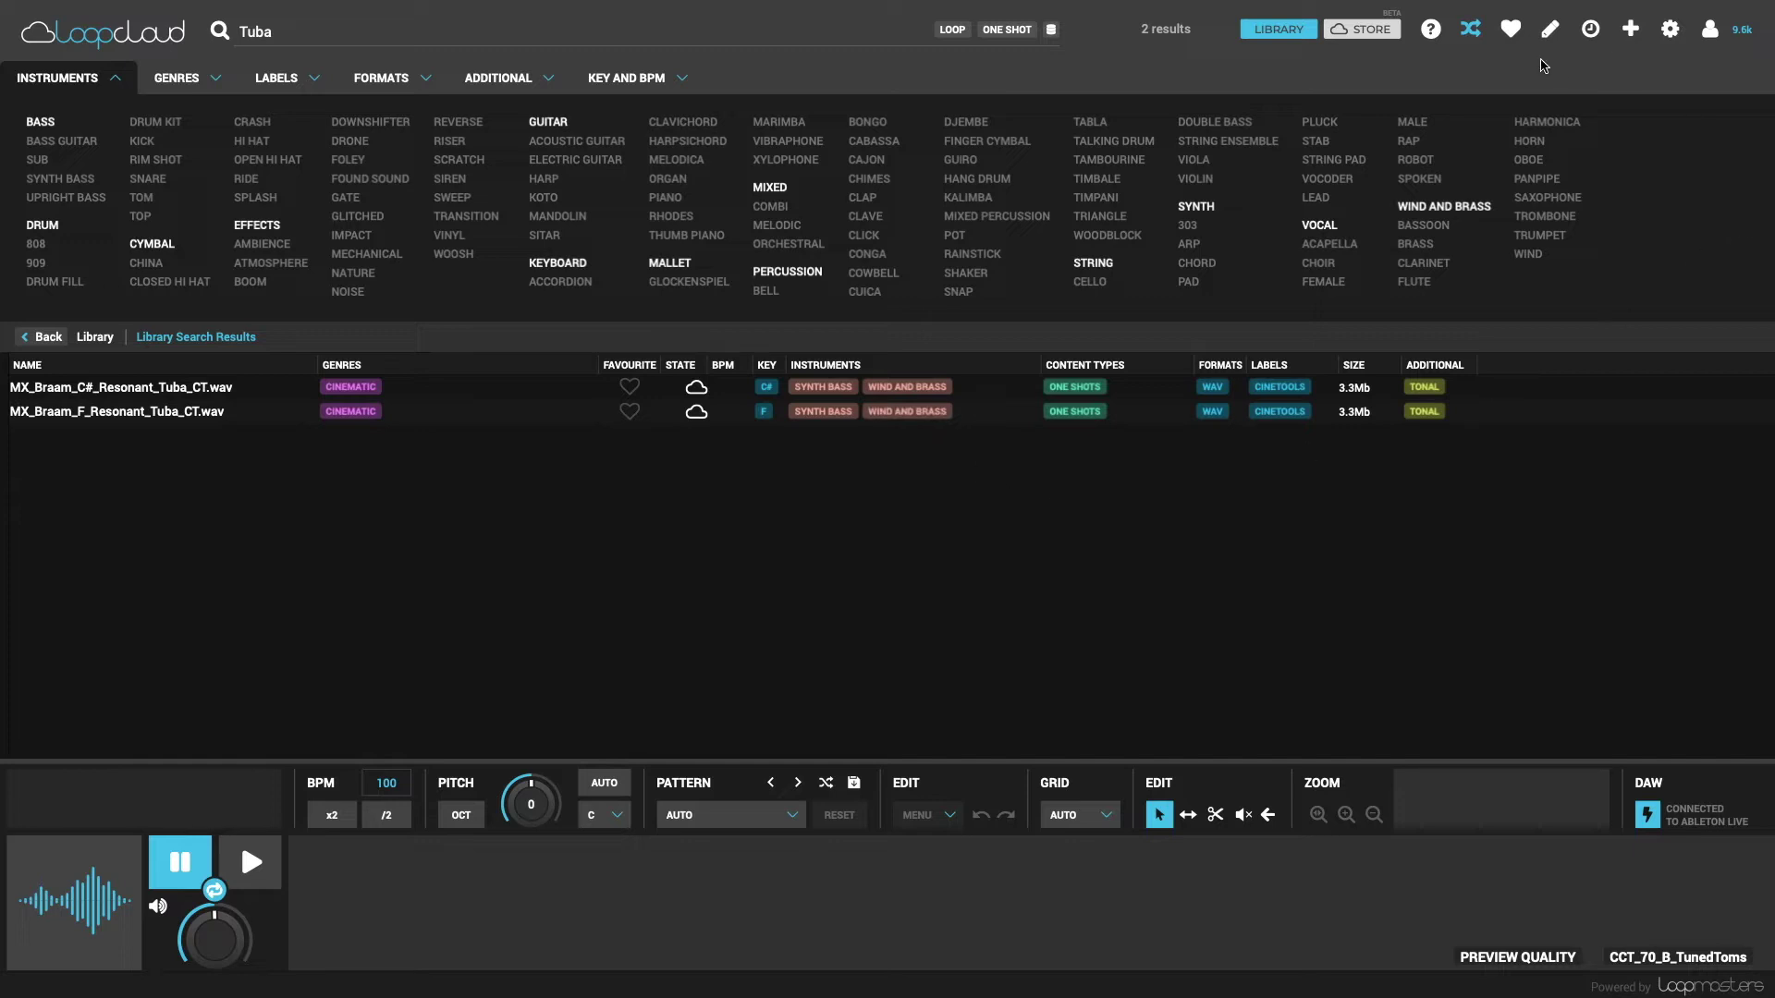
Create a new instrument tag named TUBA under Wind and Brass in the tag editor.
click(1550, 32)
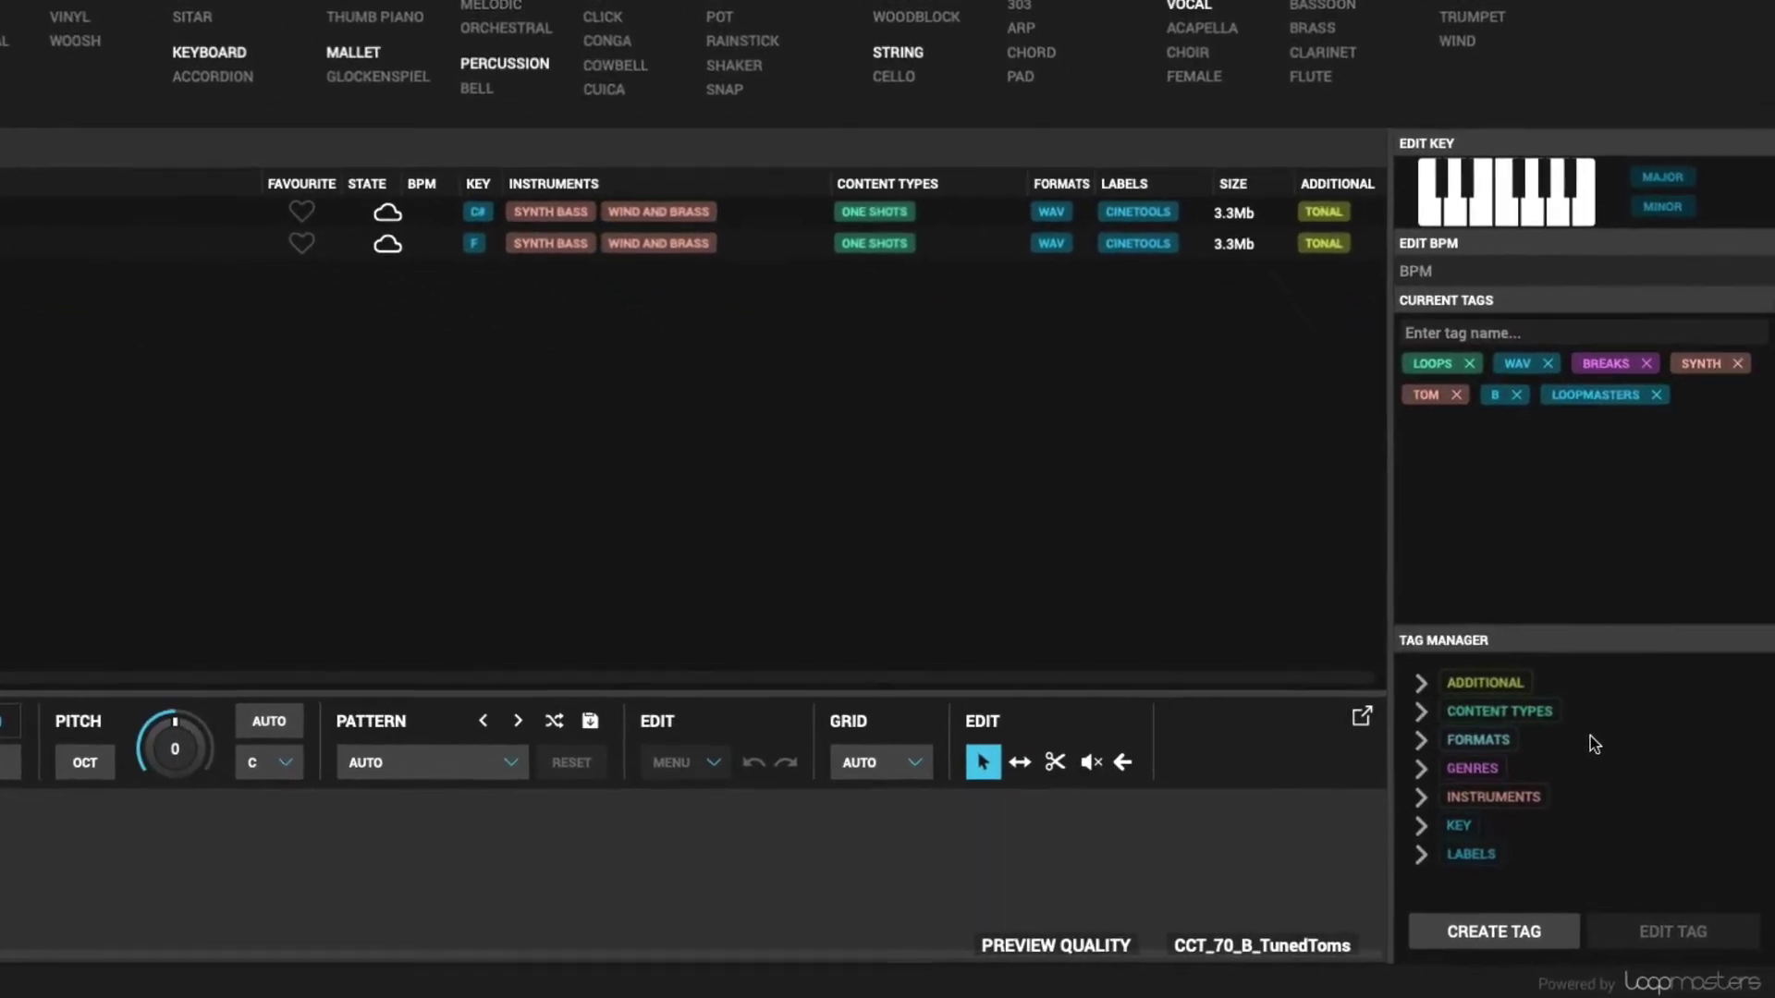
click(1393, 781)
scroll(1604, 752, down, 3)
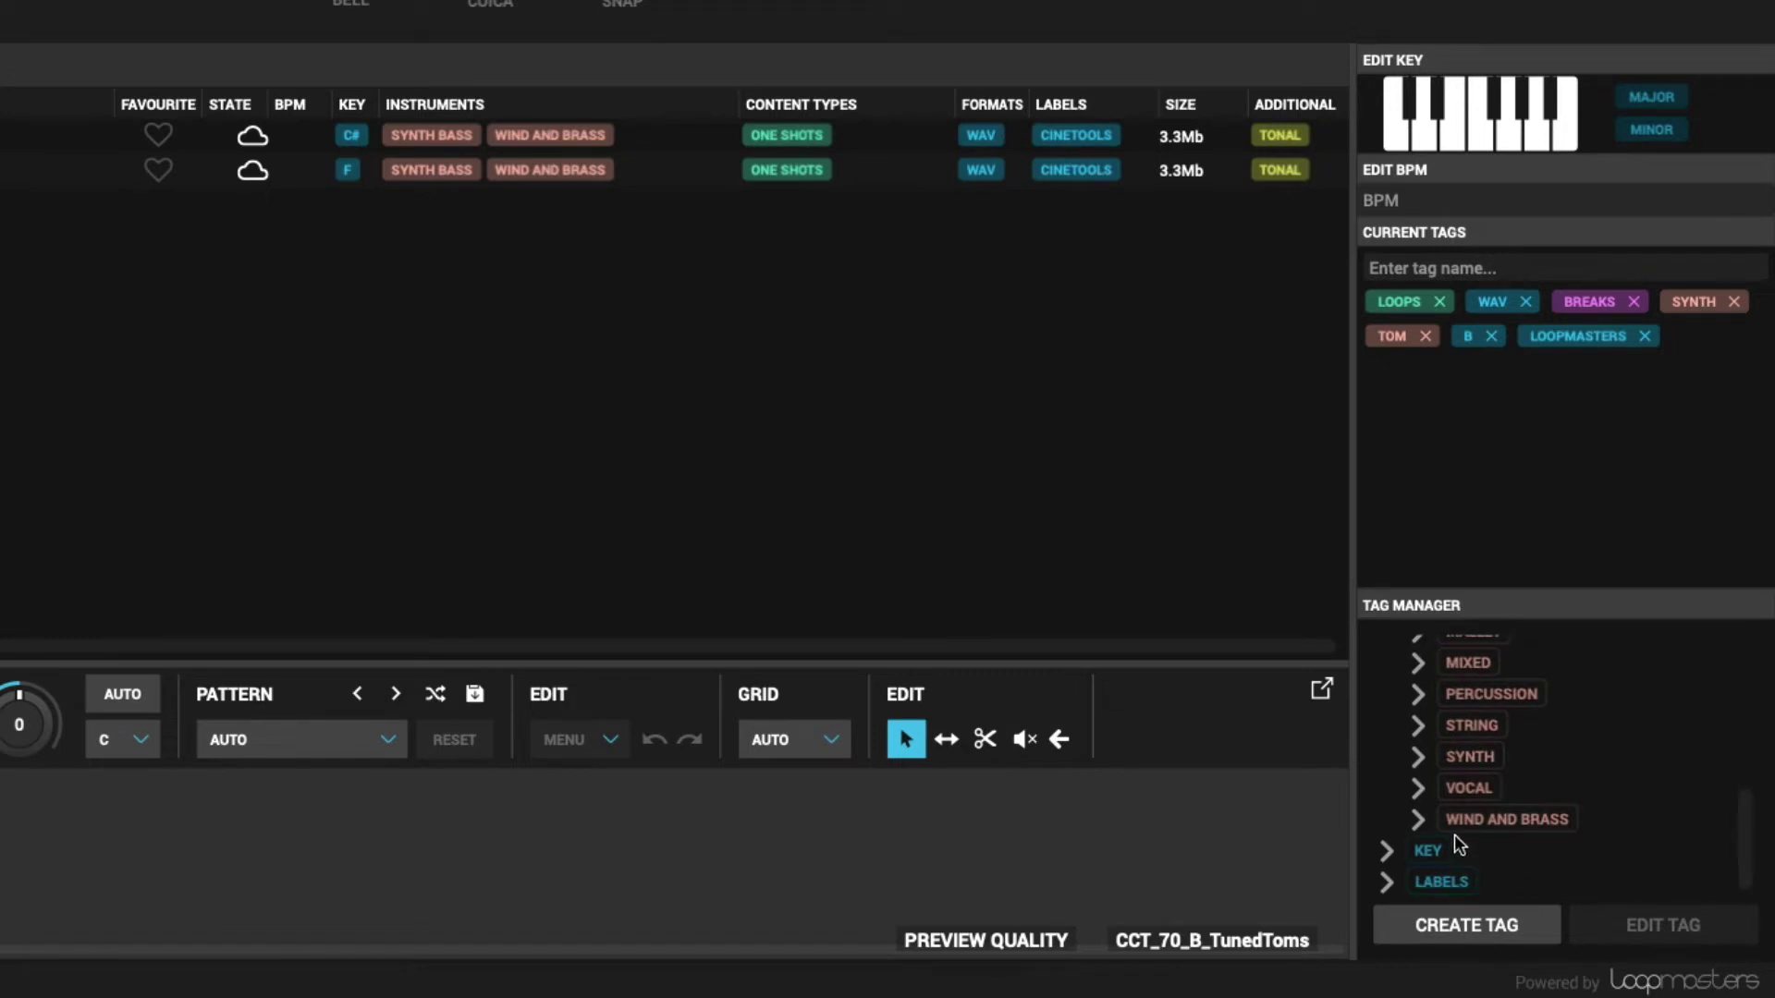
click(1418, 819)
scroll(1617, 784, down, 3)
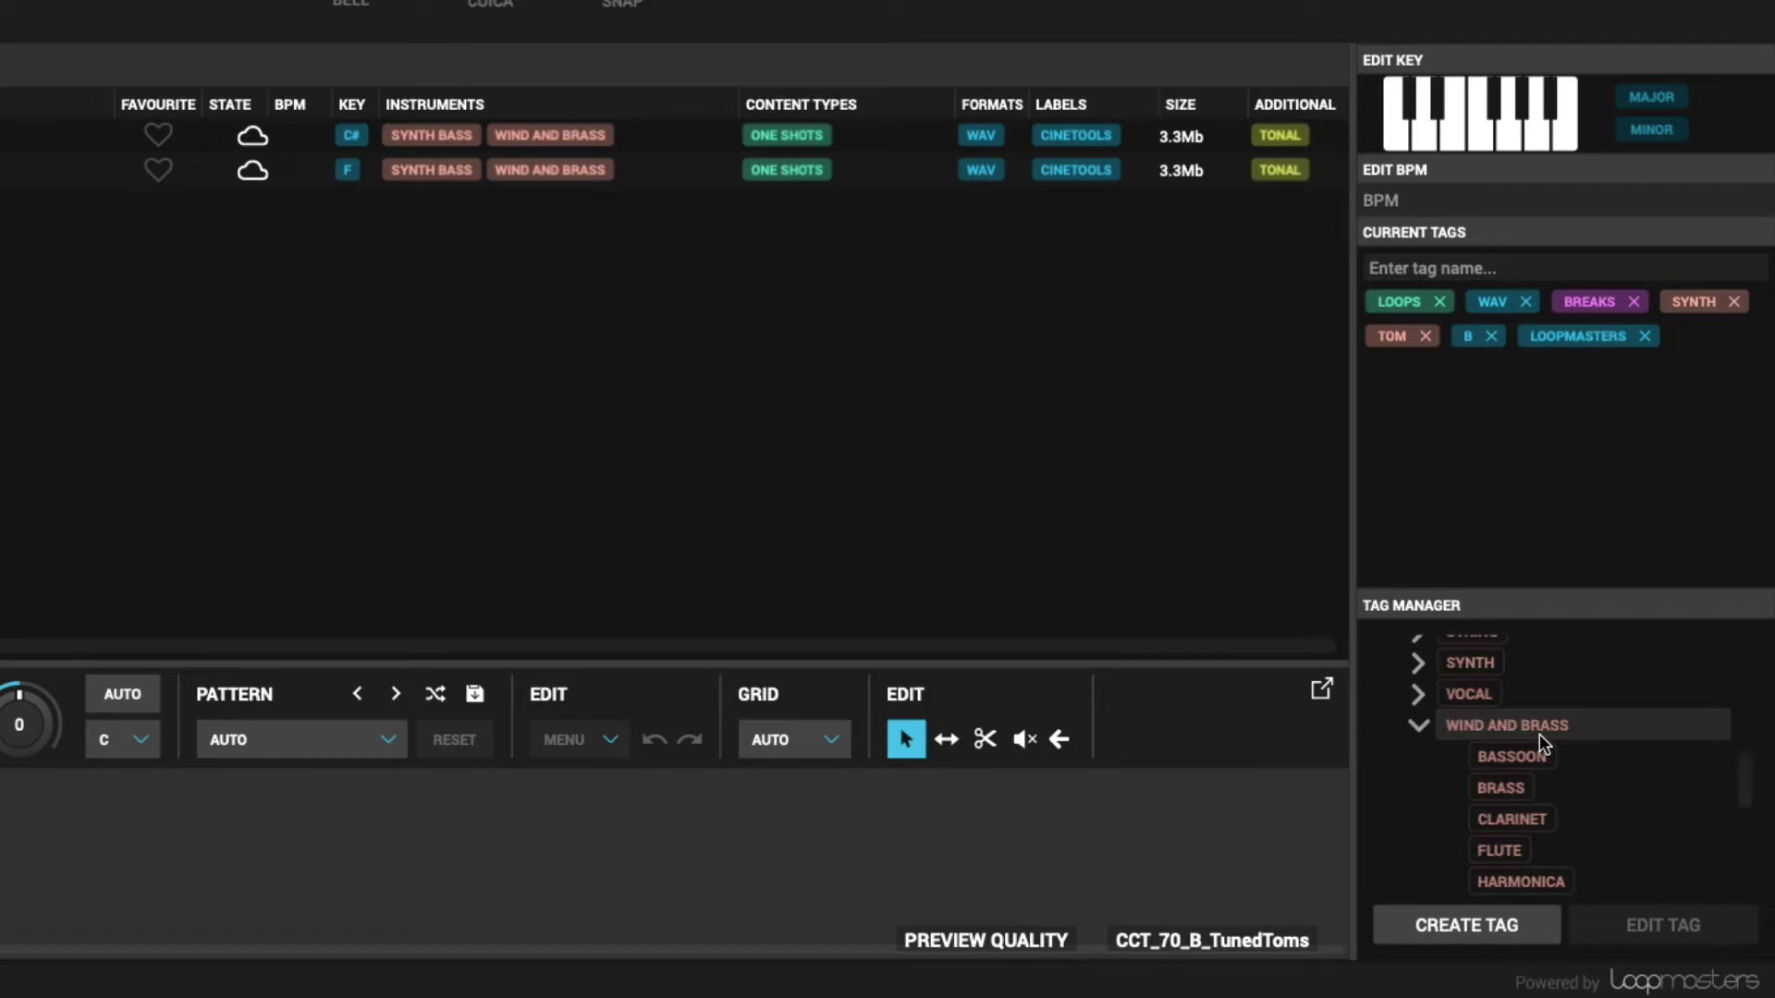
click(1468, 919)
drag(1580, 724, 1378, 720)
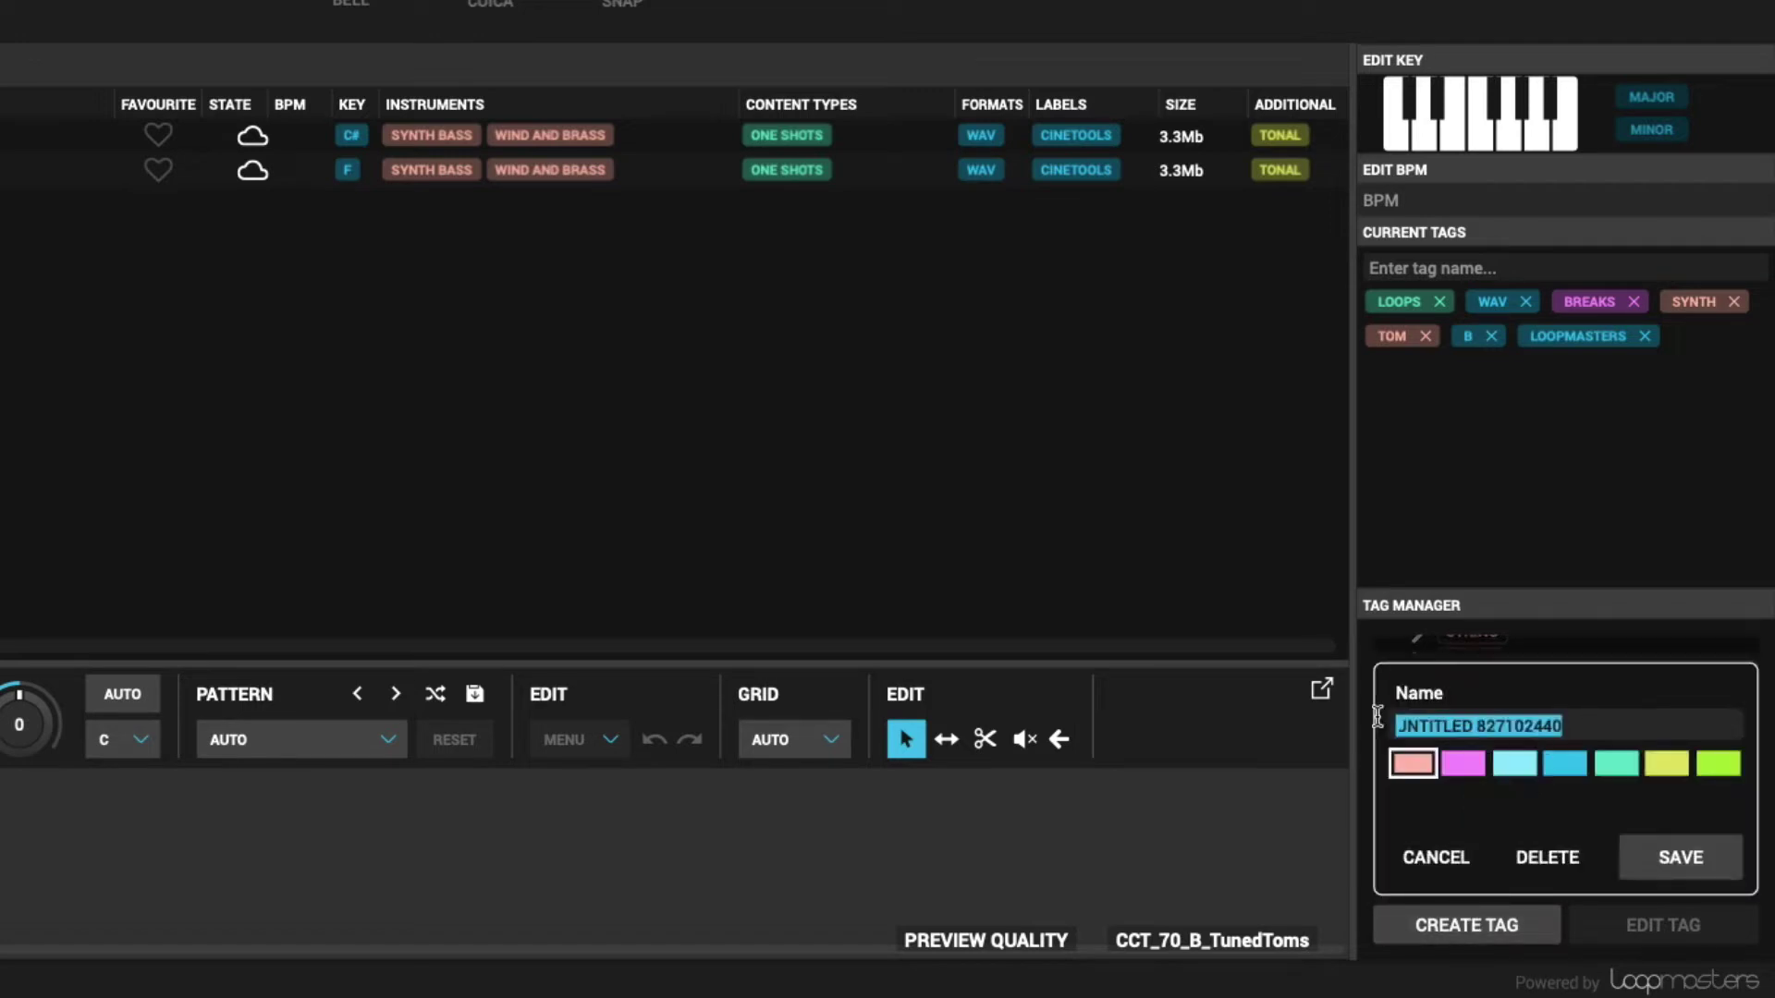
text(TUBA)
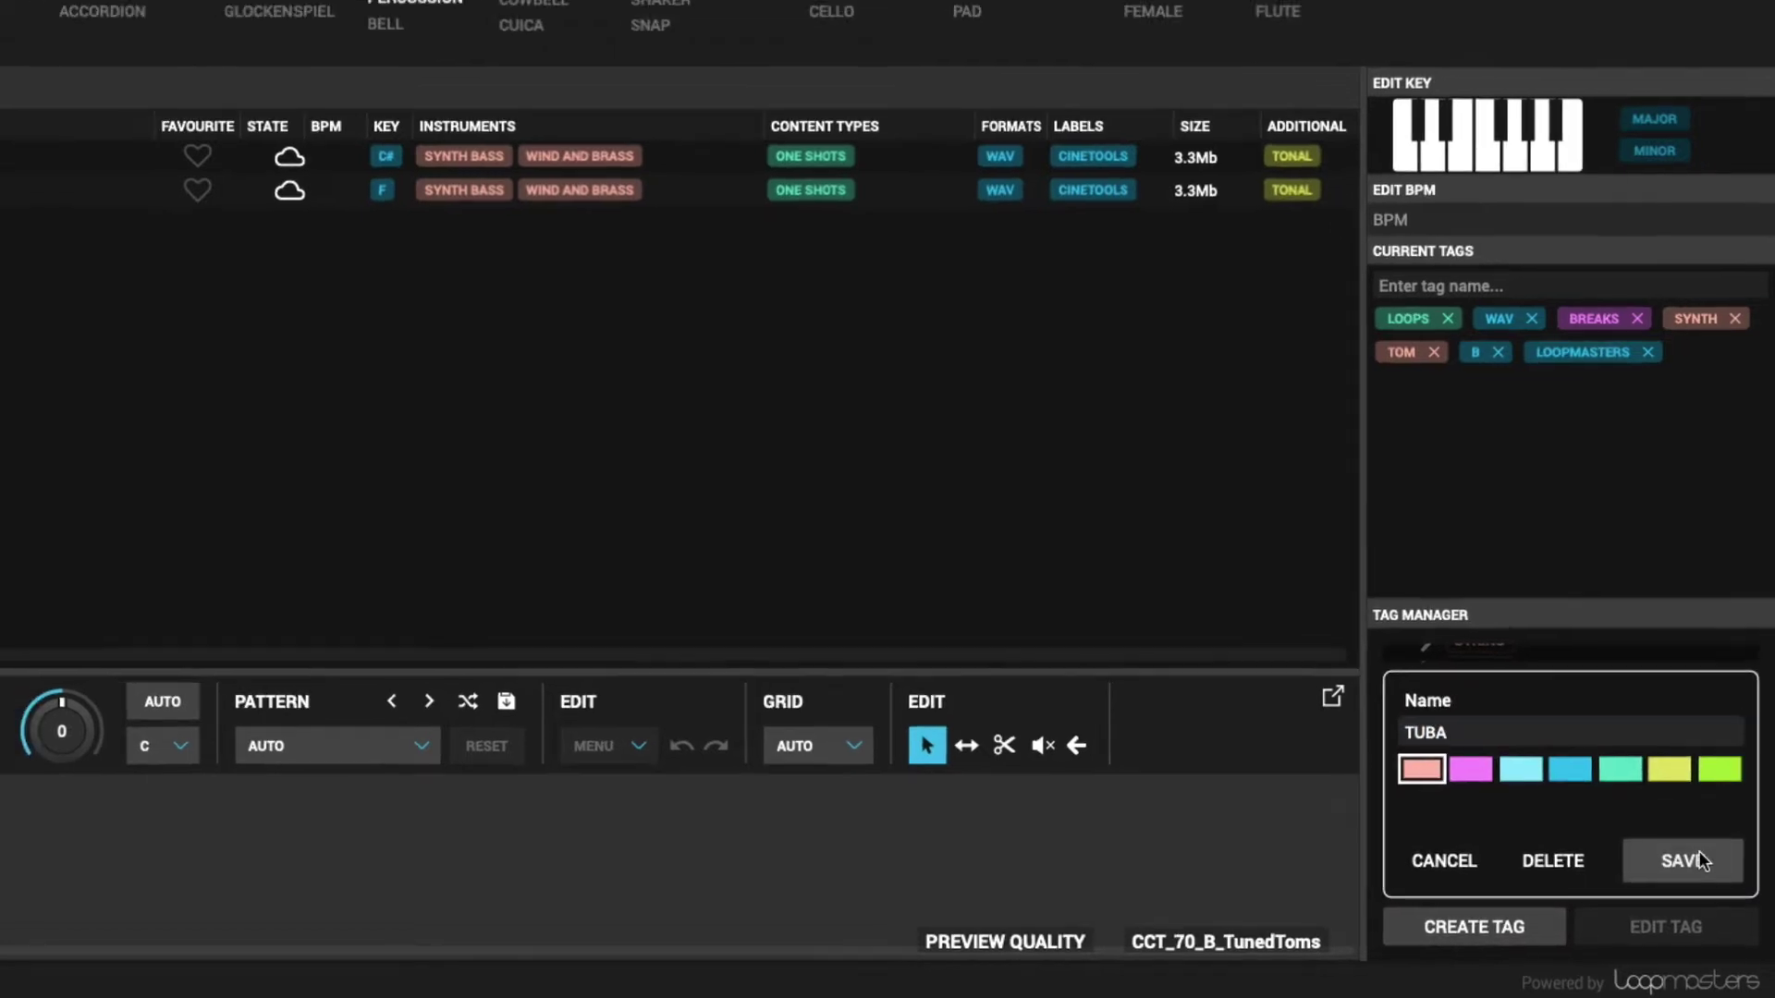
click(1700, 860)
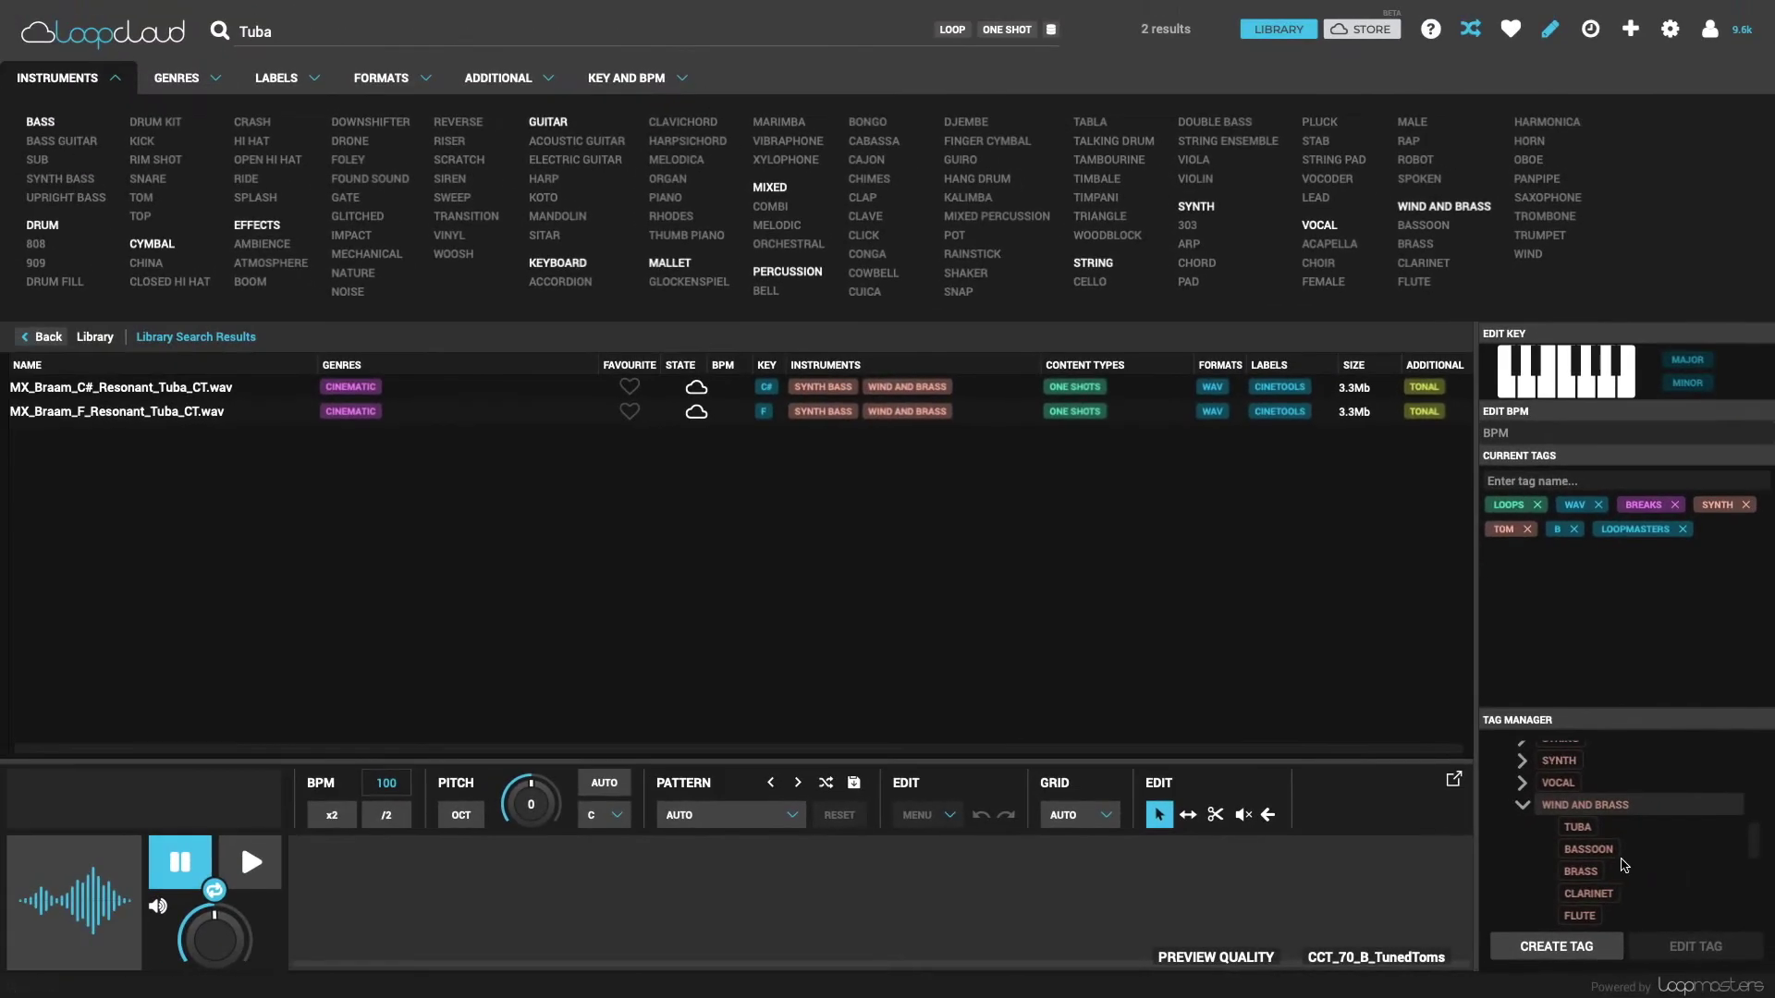
Apply the TUBA tag to both Resonant Tuba one-shots and filter the library by TUBA.
click(172, 387)
shift+click(175, 412)
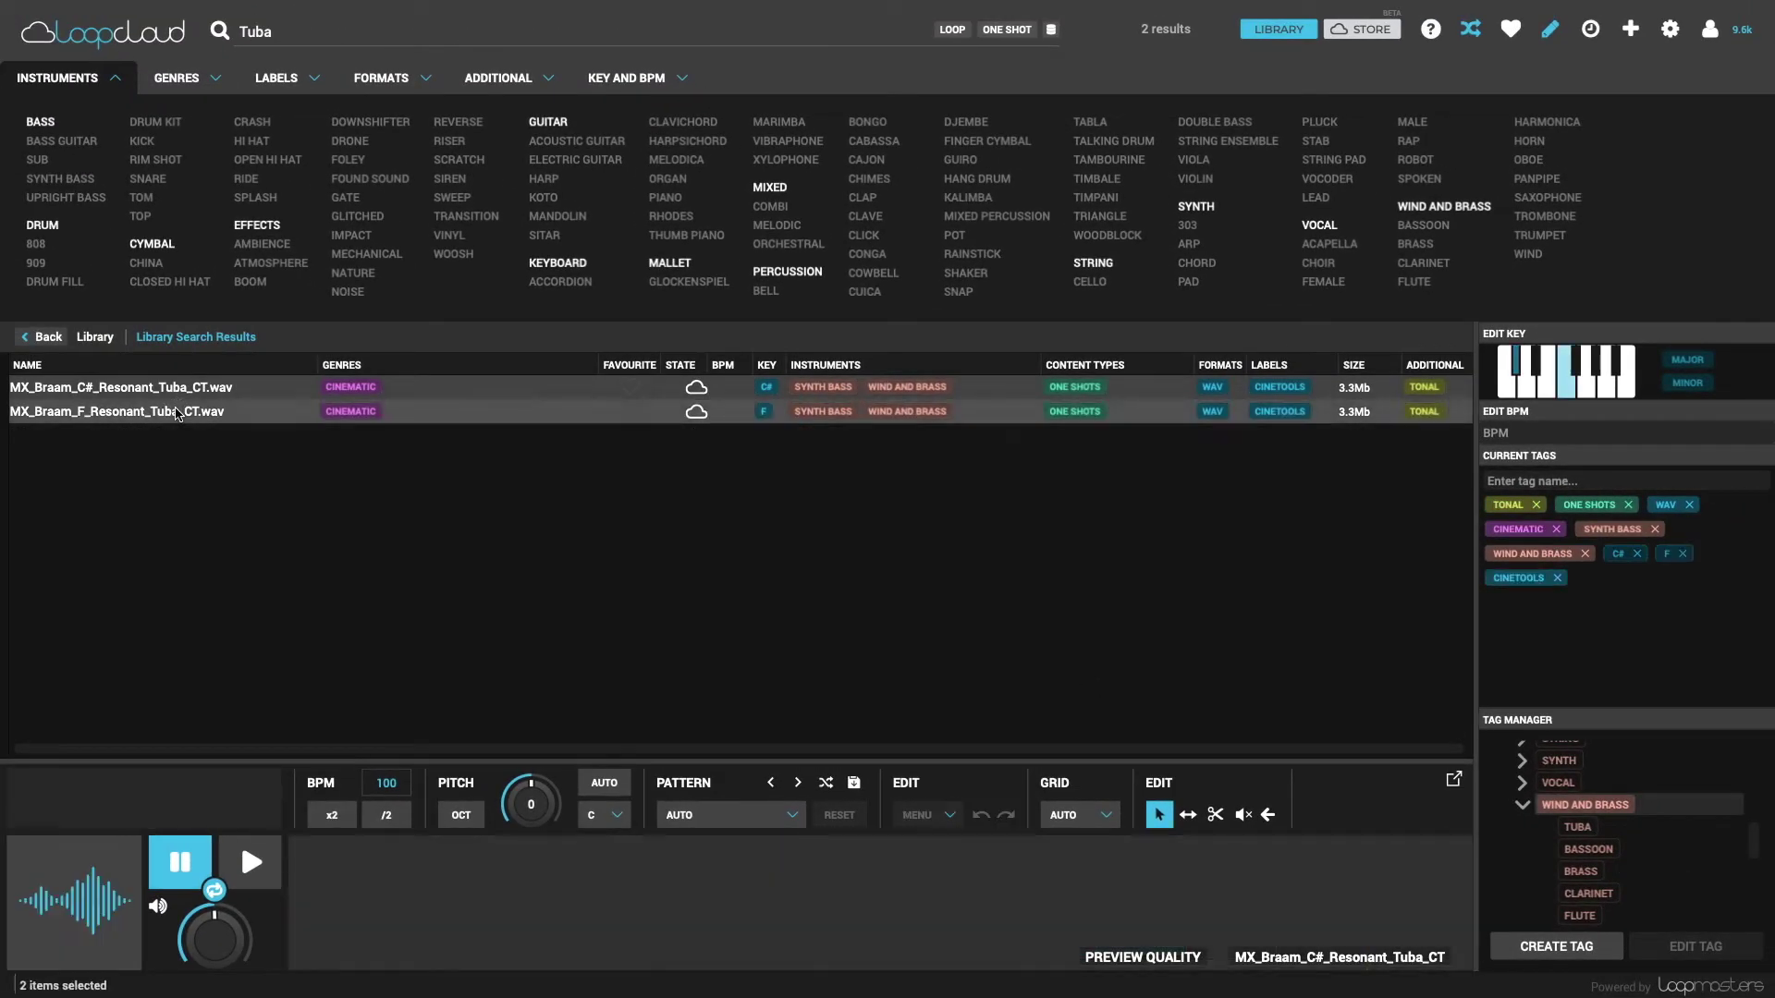
click(1613, 827)
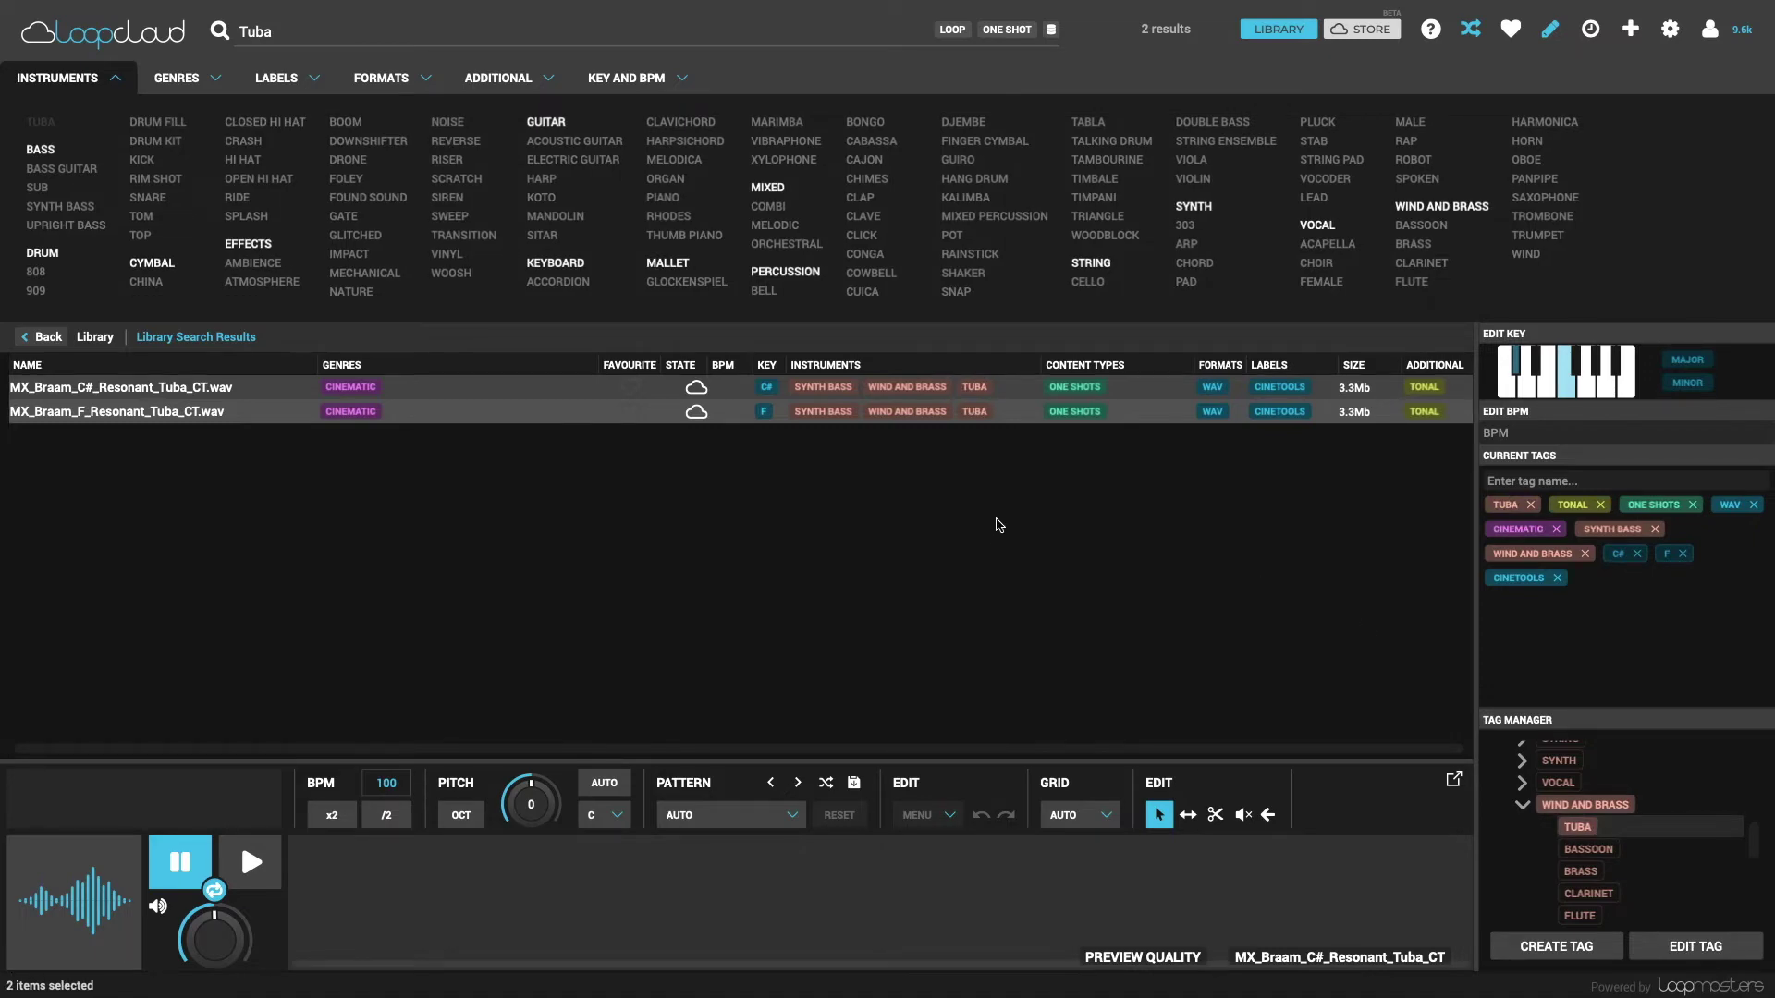
click(94, 336)
click(116, 80)
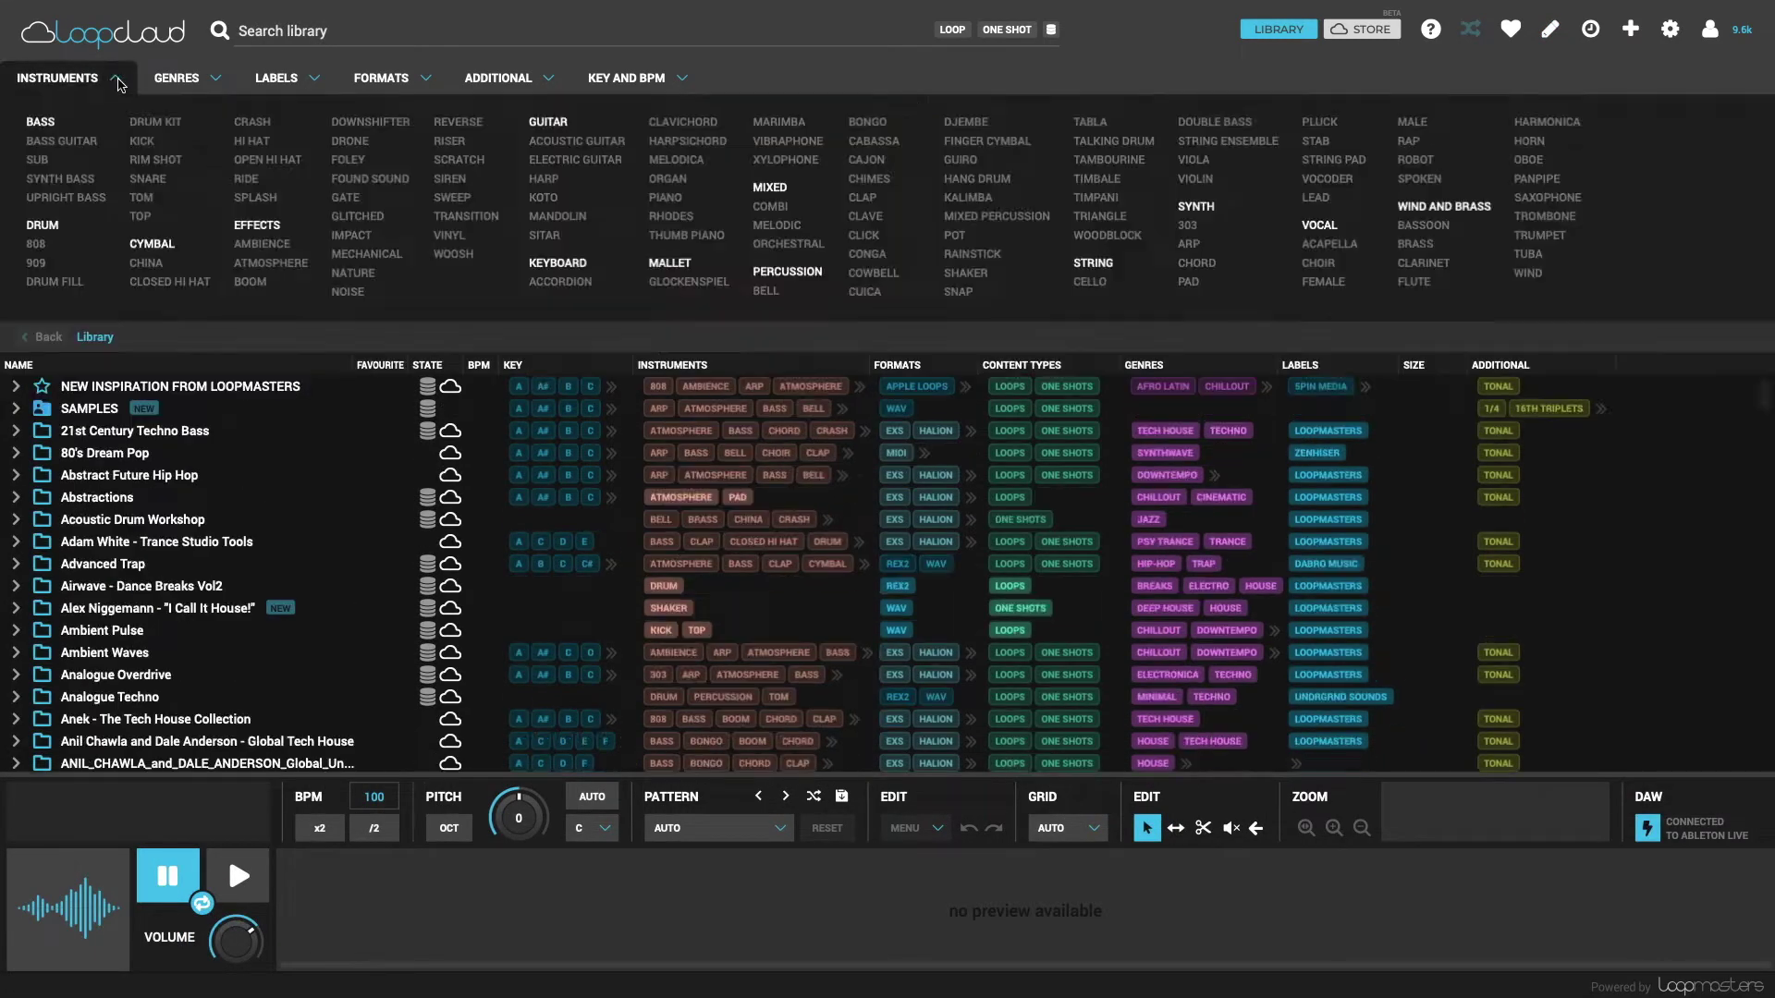
click(1534, 257)
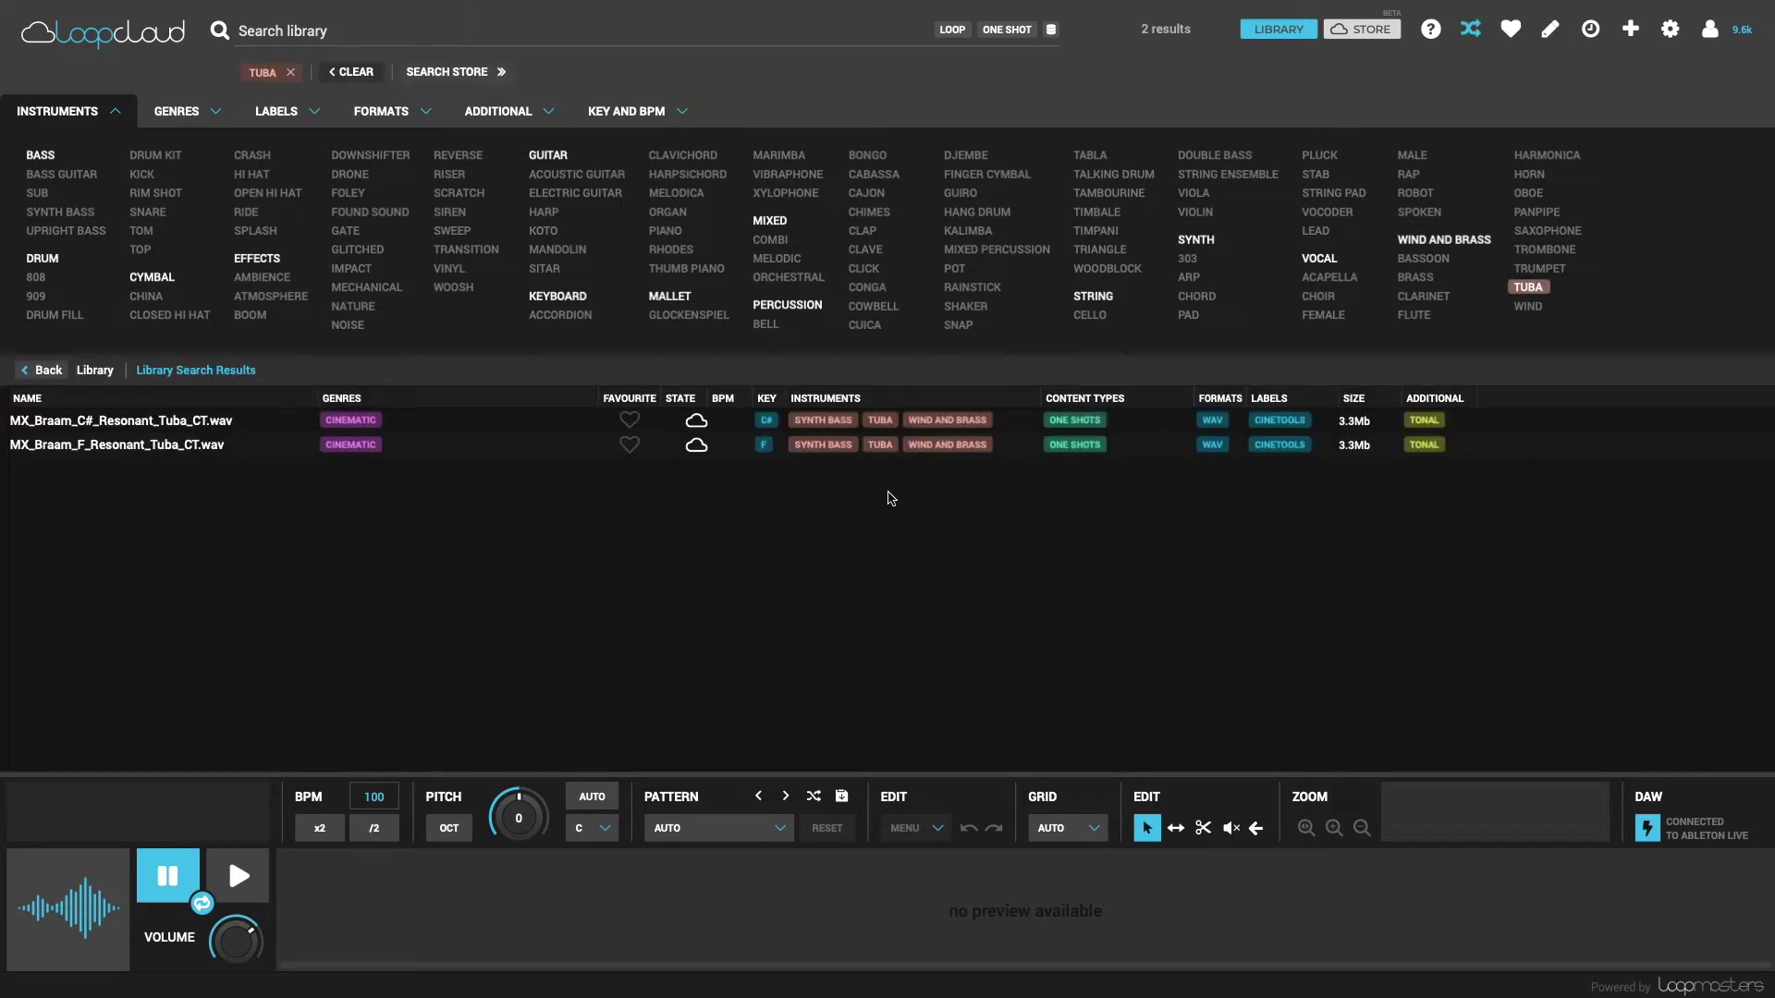
Restrict results to one-shots and search for 'Reece'.
click(1006, 28)
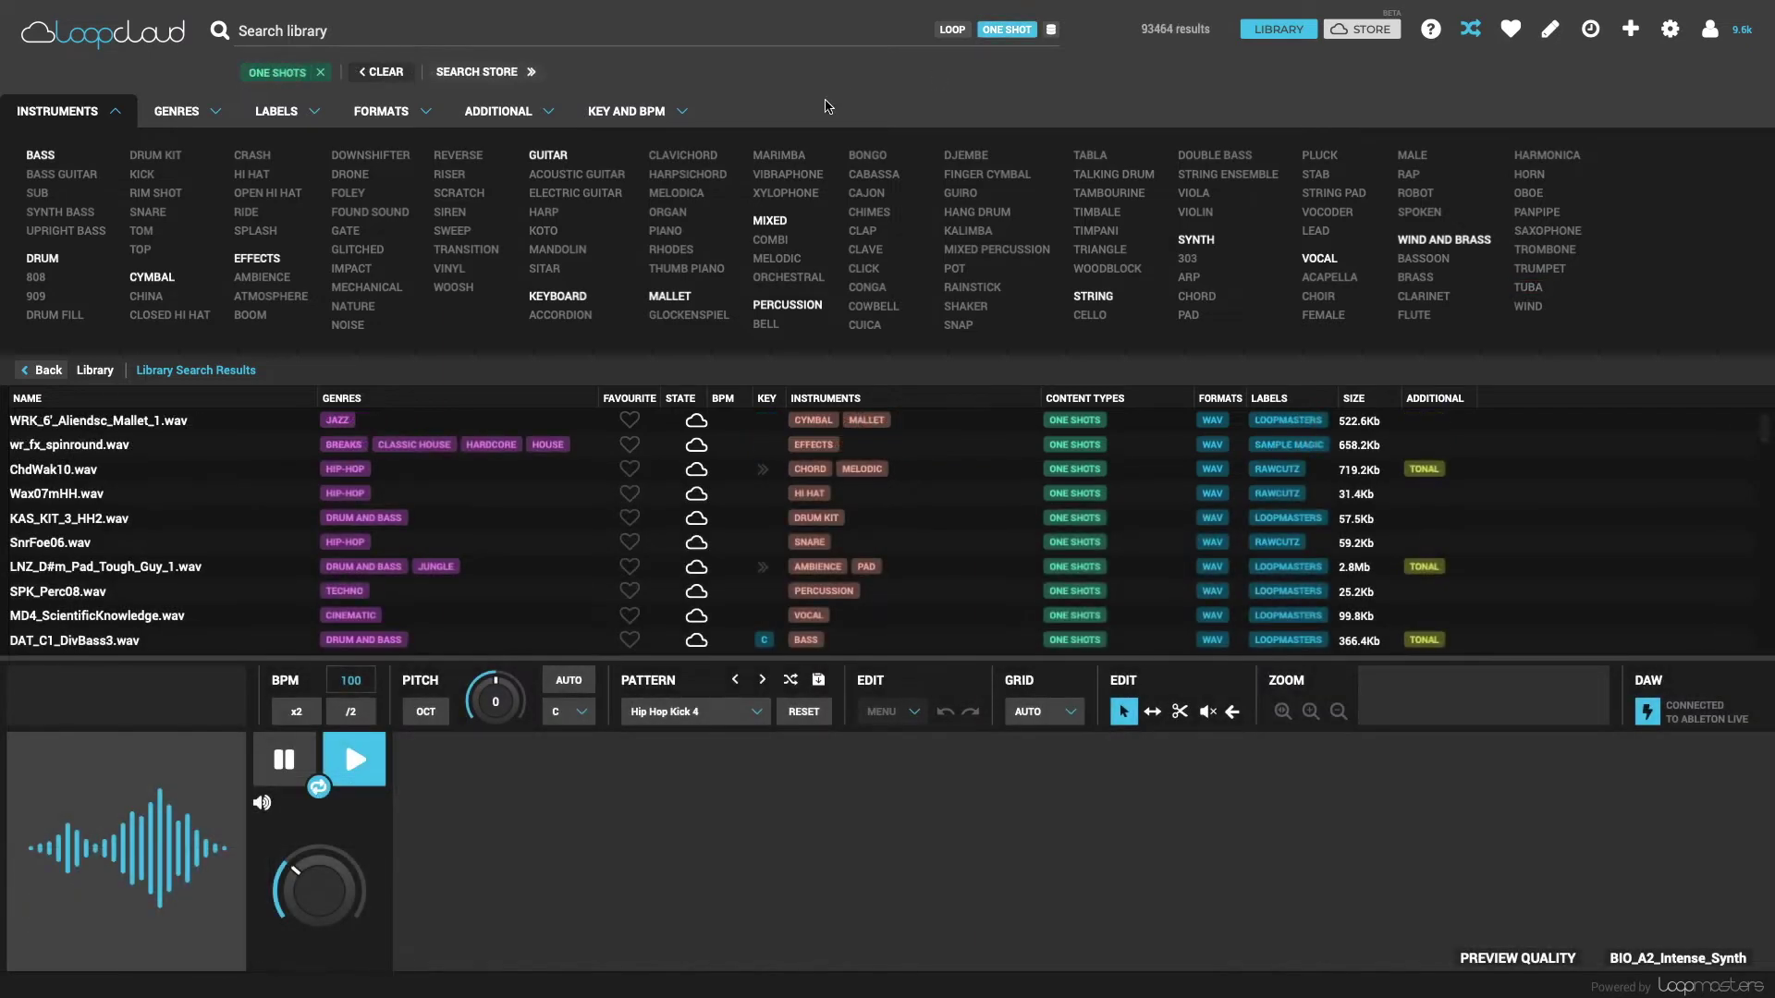
click(687, 40)
text(Reece)
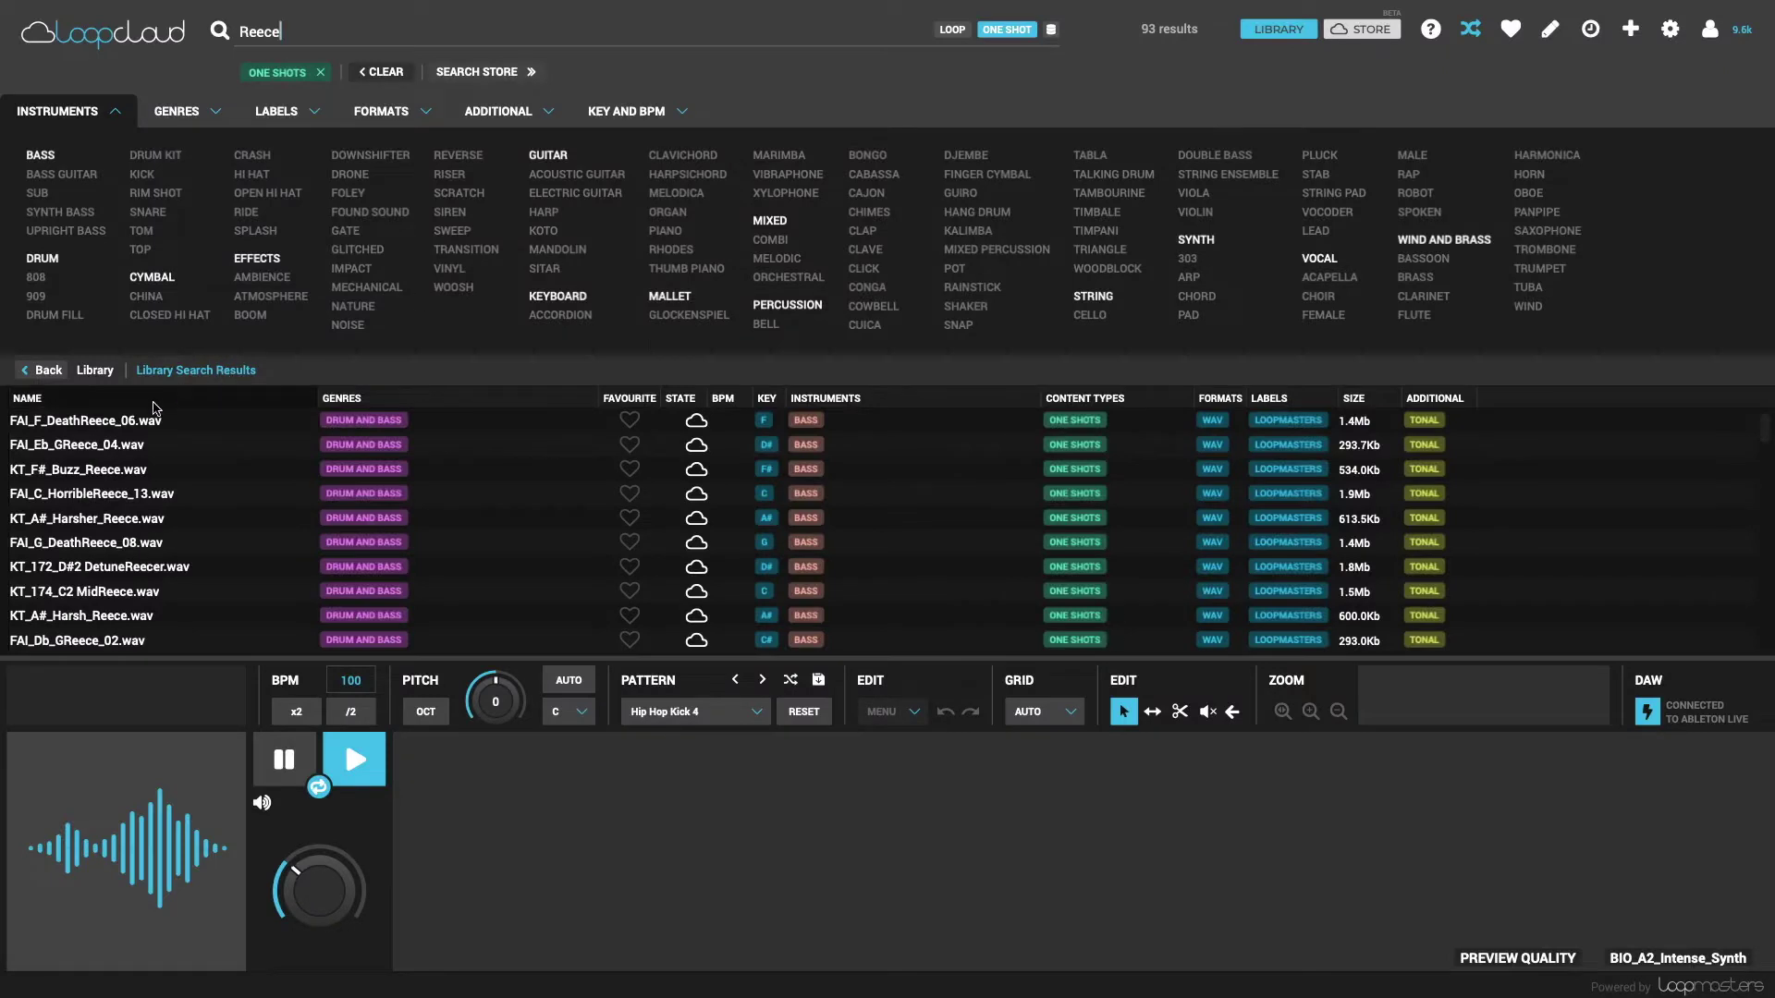
Audition Buzz, HorribleReece, Harsher, DeathReece and DetuneReecer one-shots, then replace the search with 'Intense'.
click(130, 427)
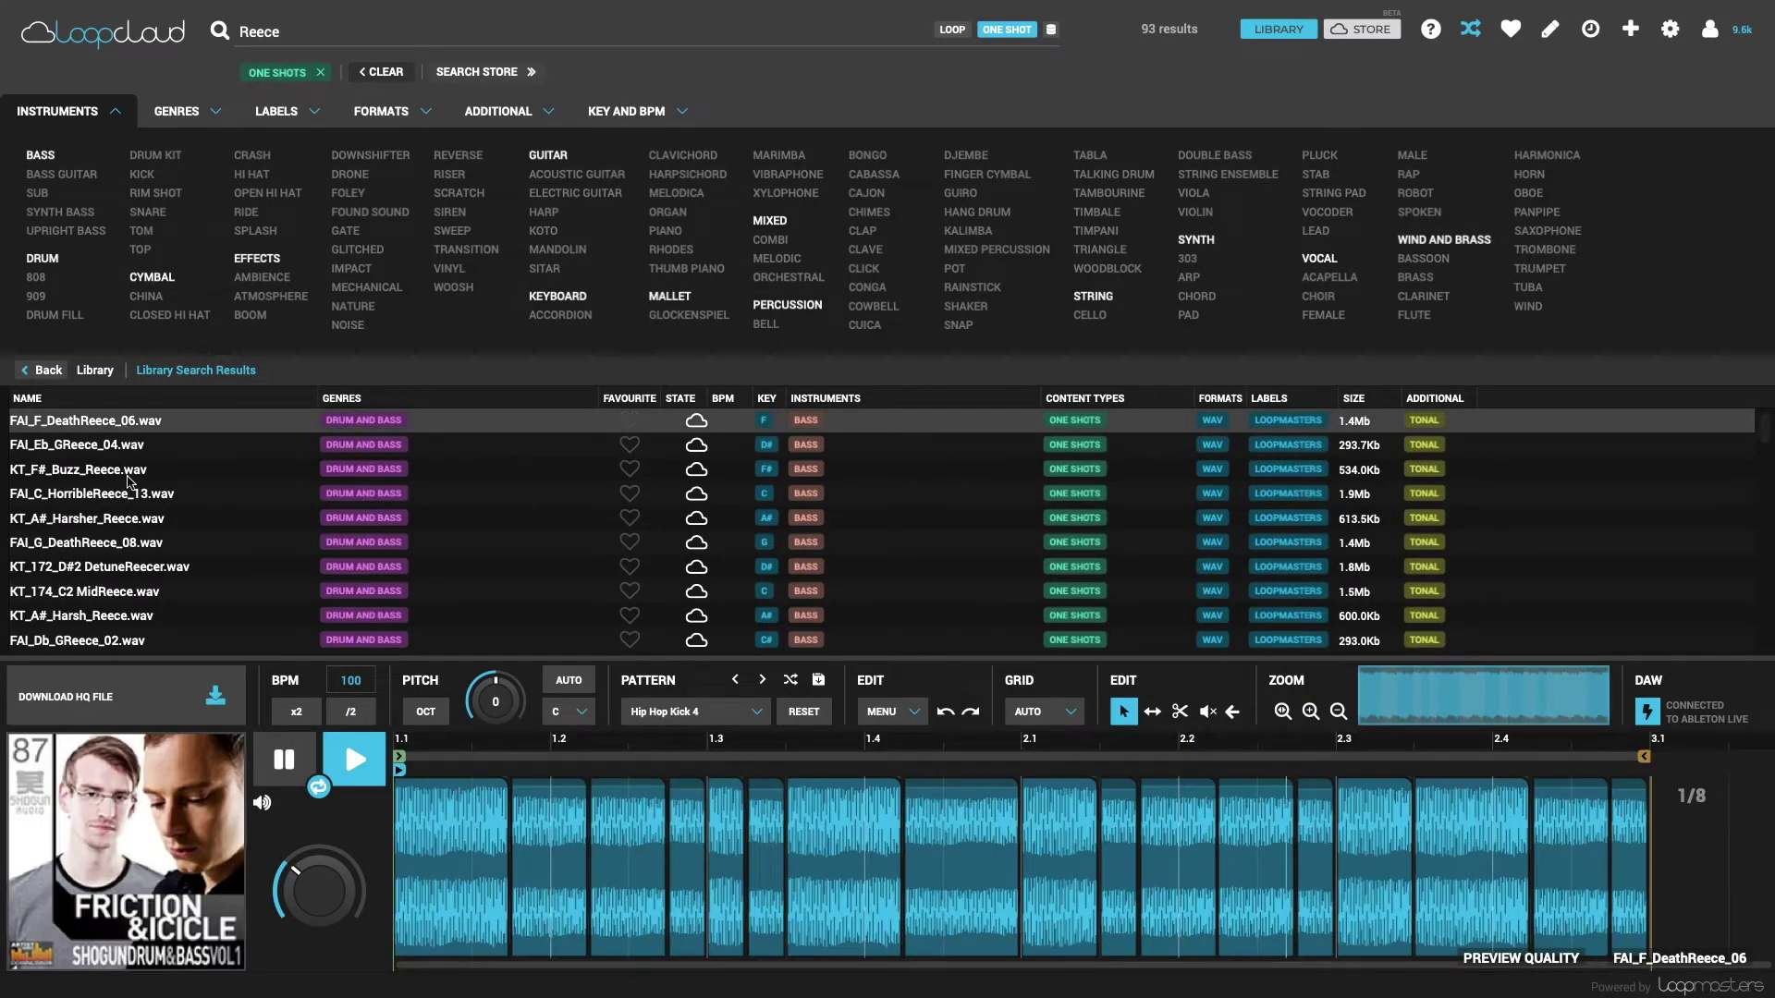
click(115, 477)
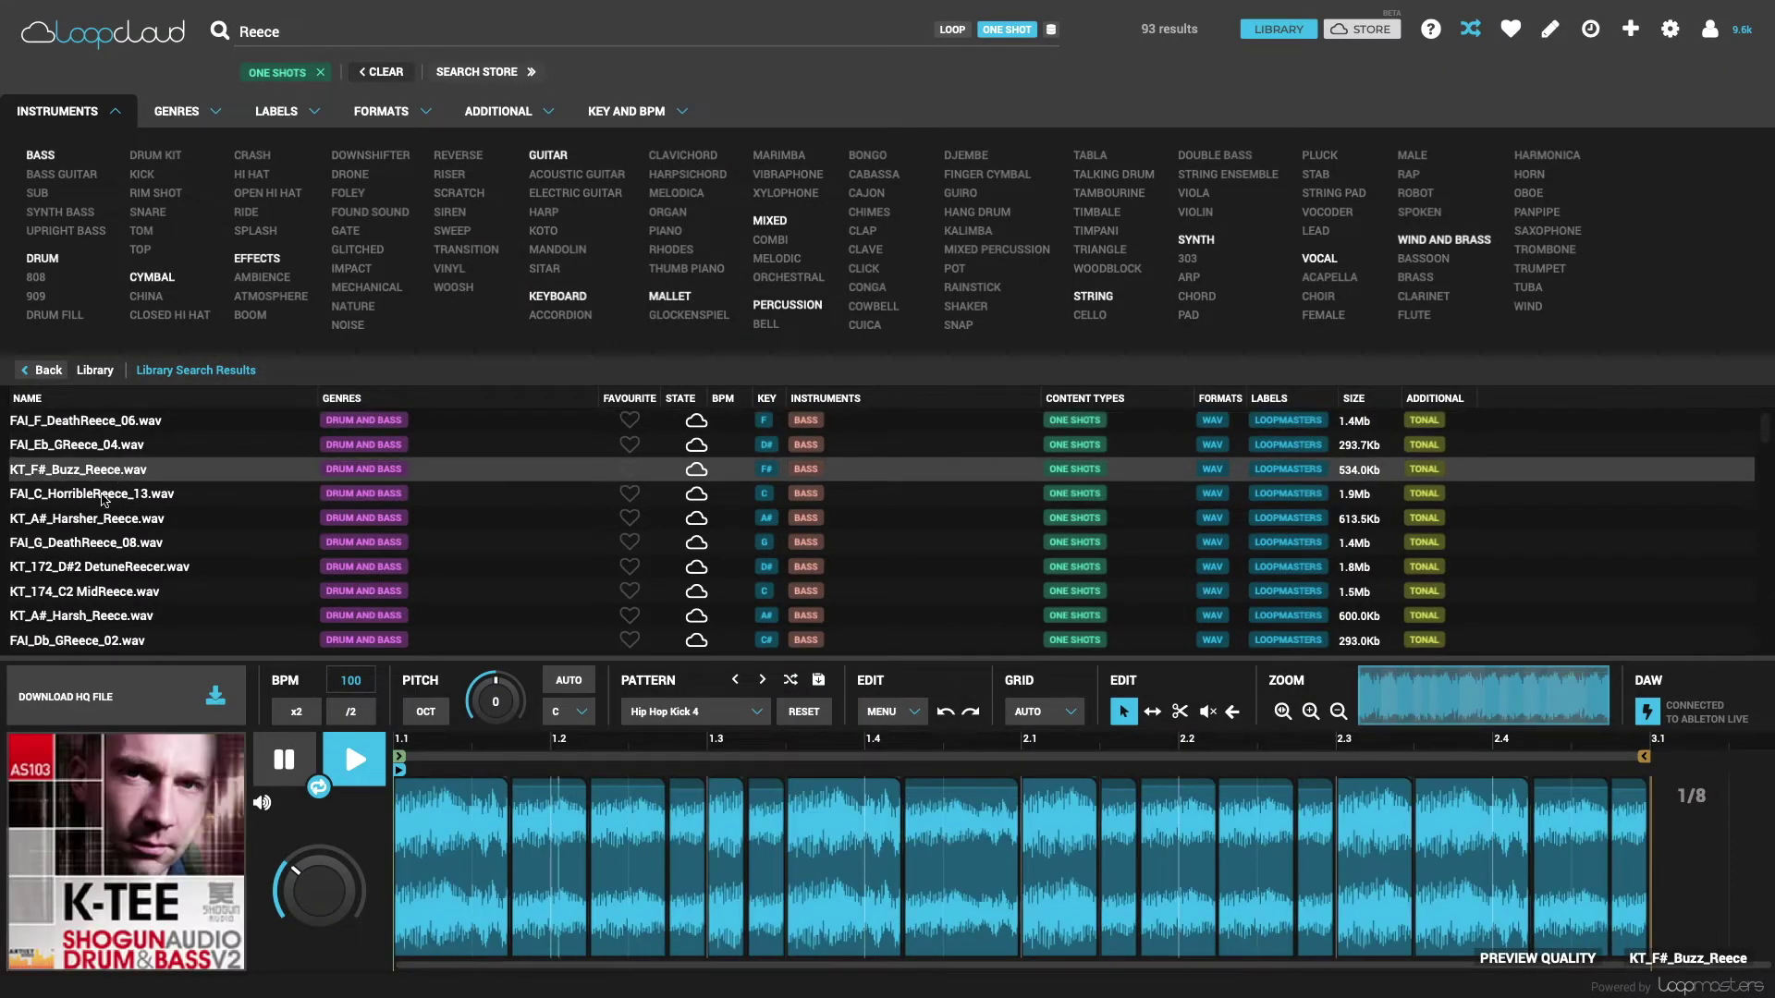
click(109, 497)
click(102, 523)
click(99, 546)
click(100, 569)
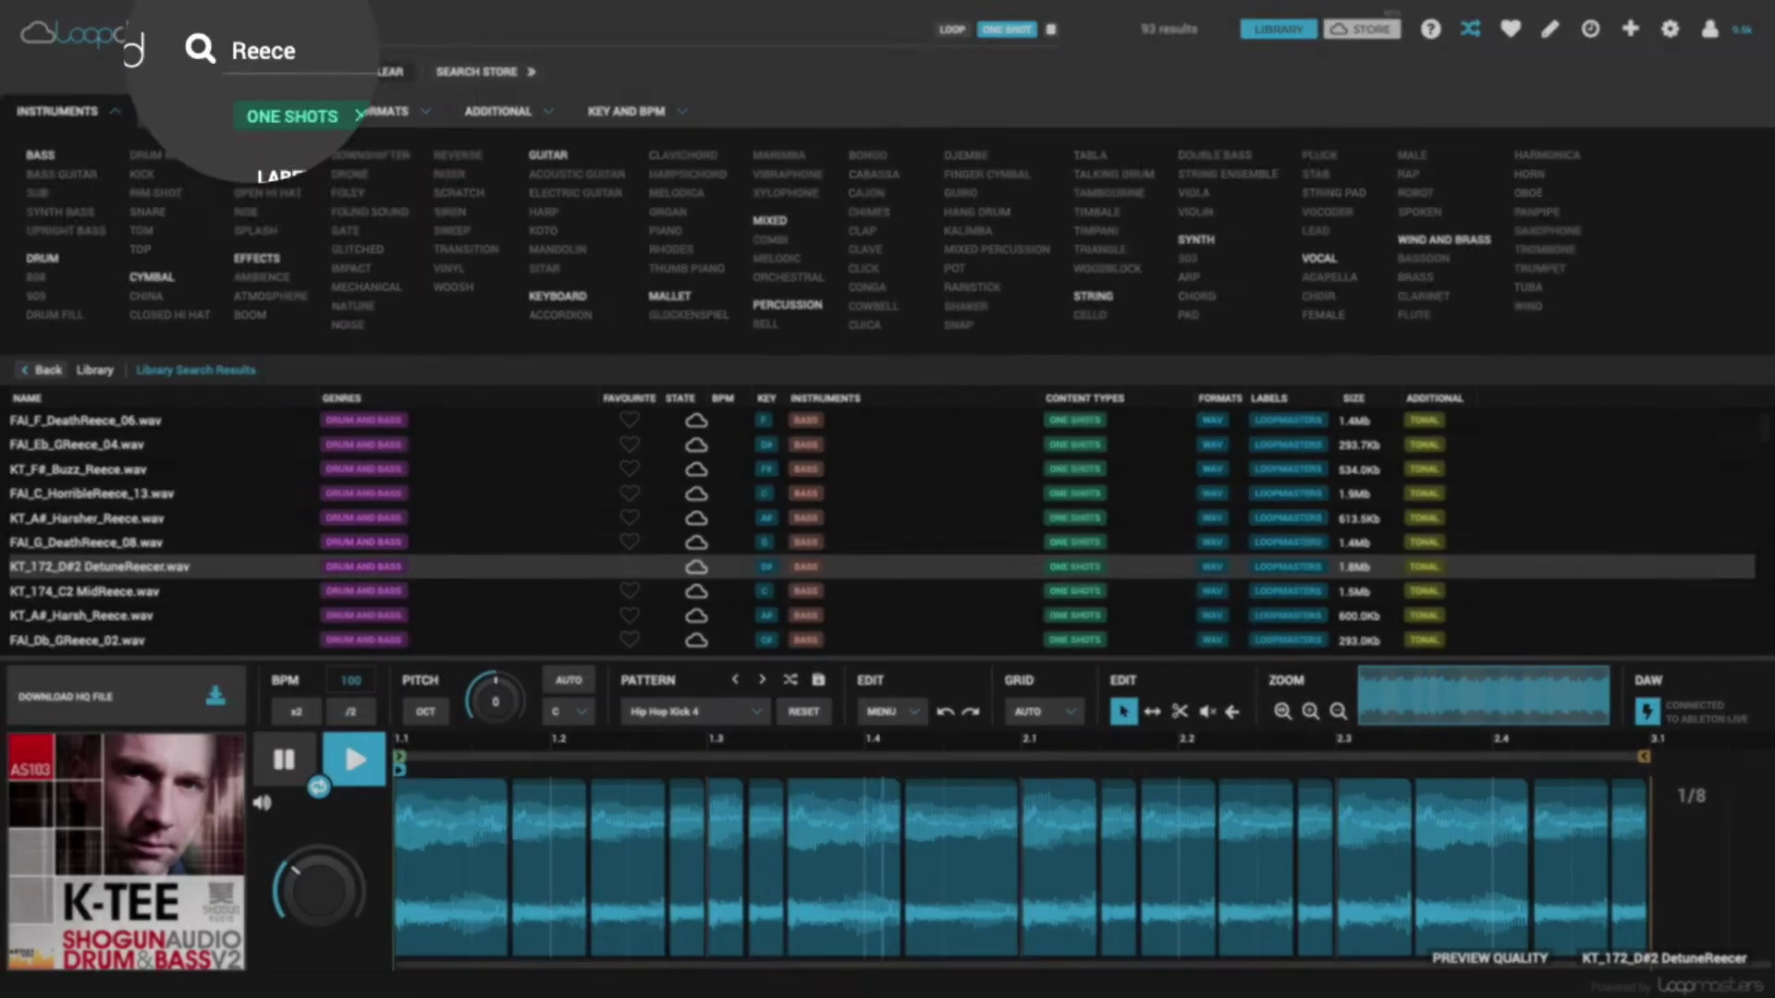
double_click(230, 34)
text(Intense)
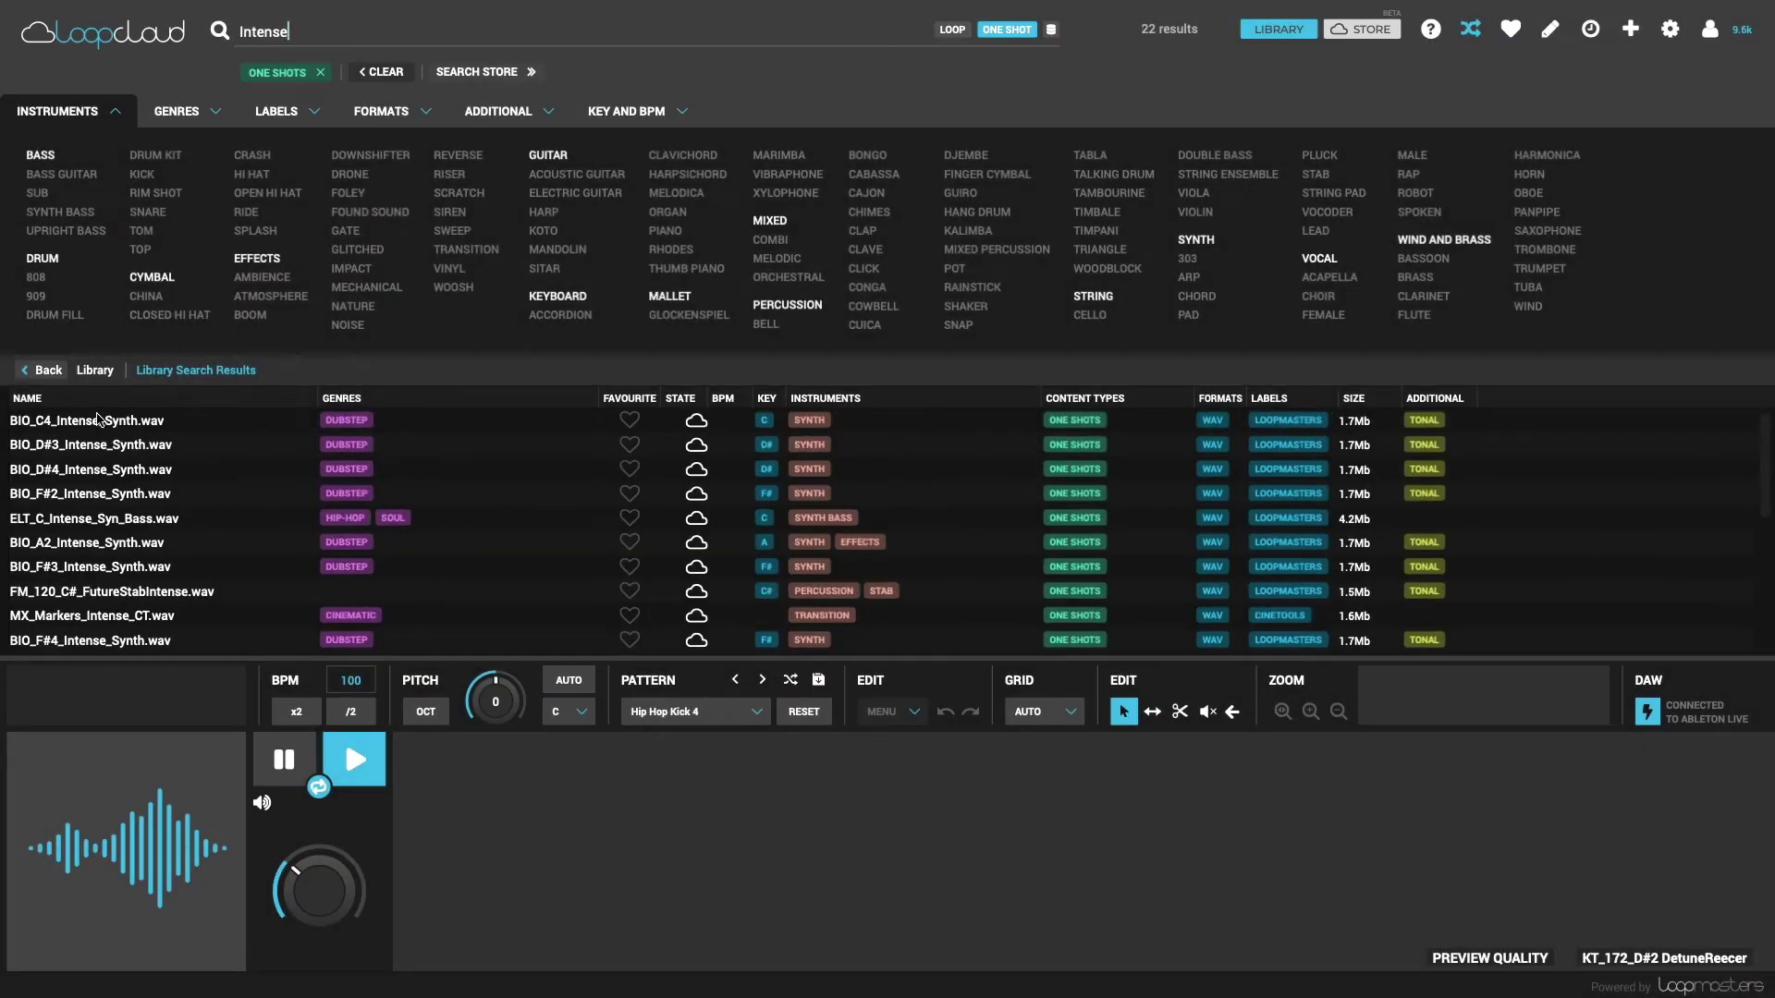
Audition several of the Intense synth one-shots in the results.
click(97, 427)
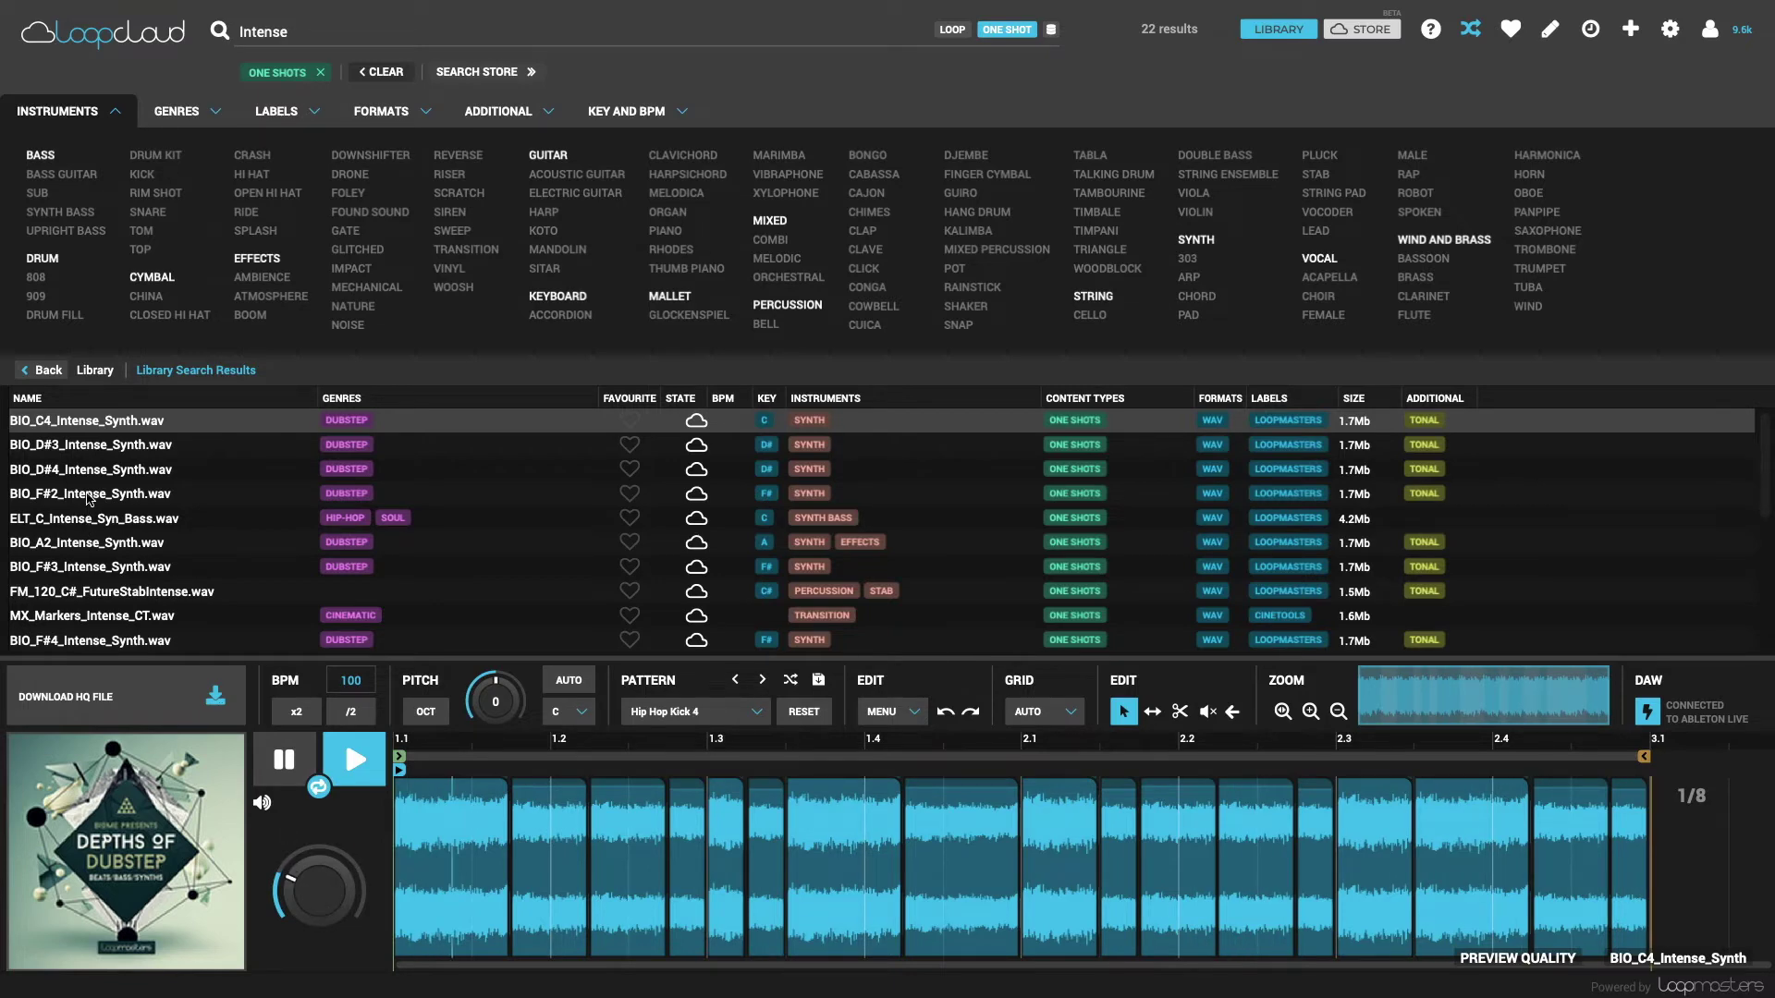
click(84, 499)
click(83, 514)
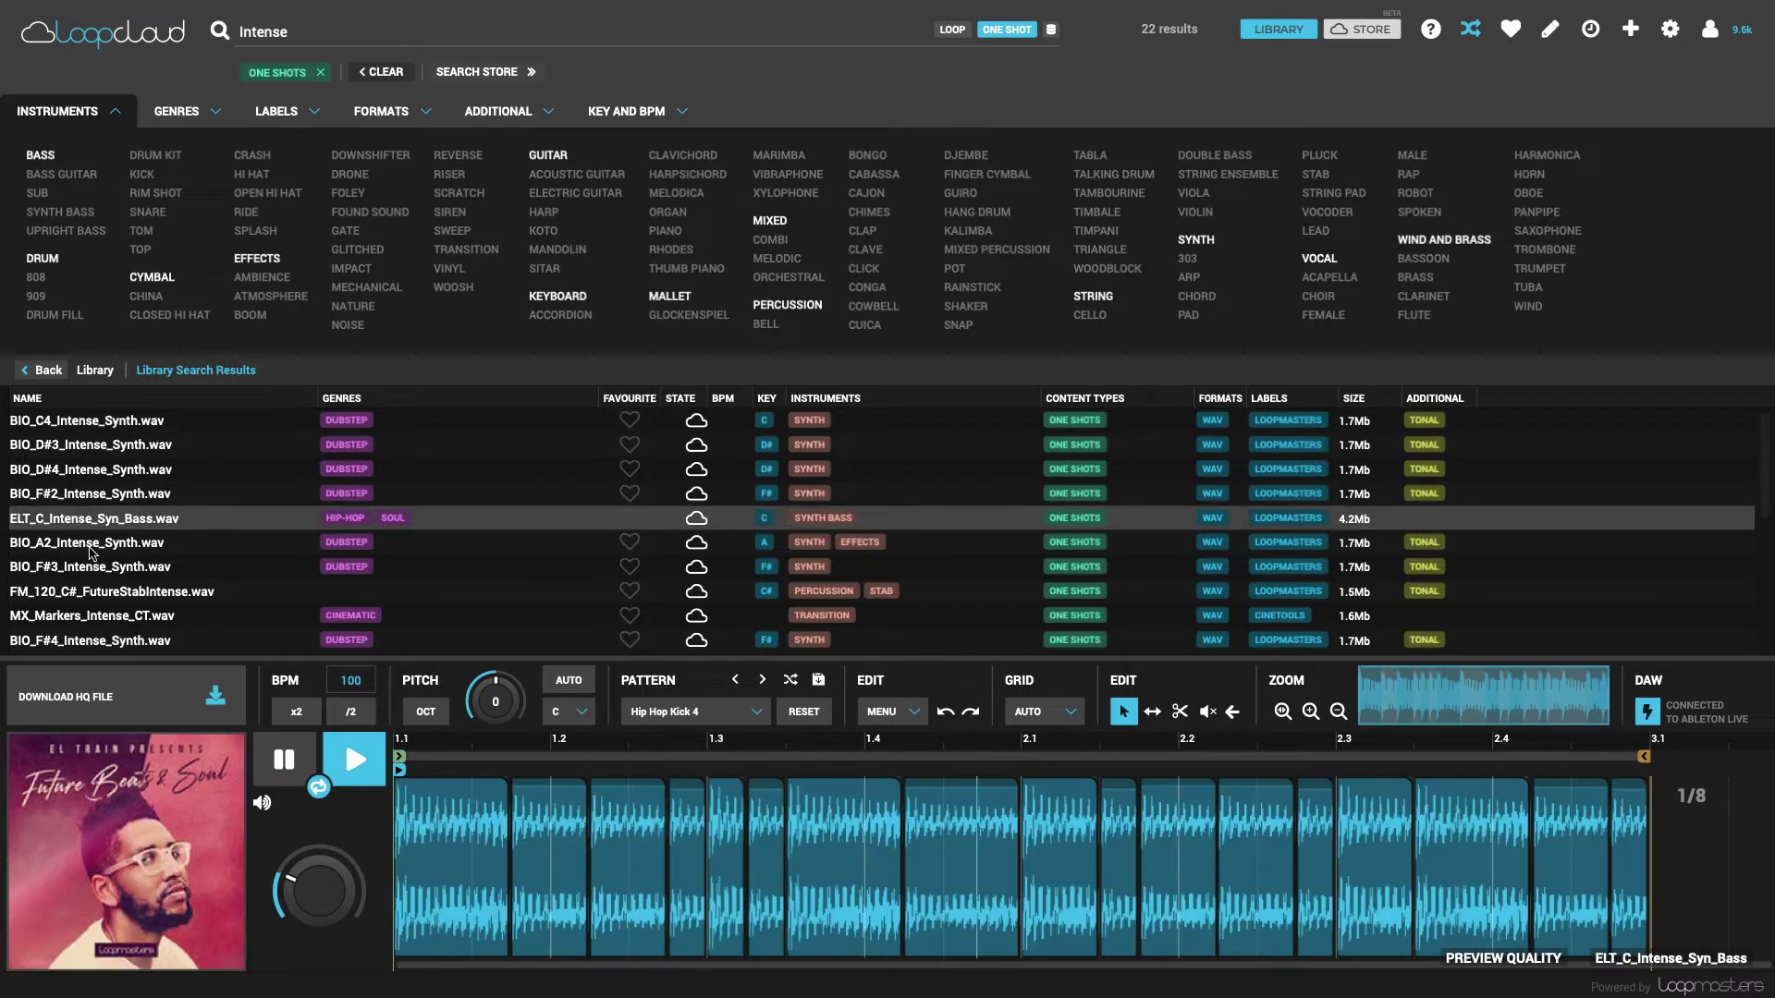
click(89, 546)
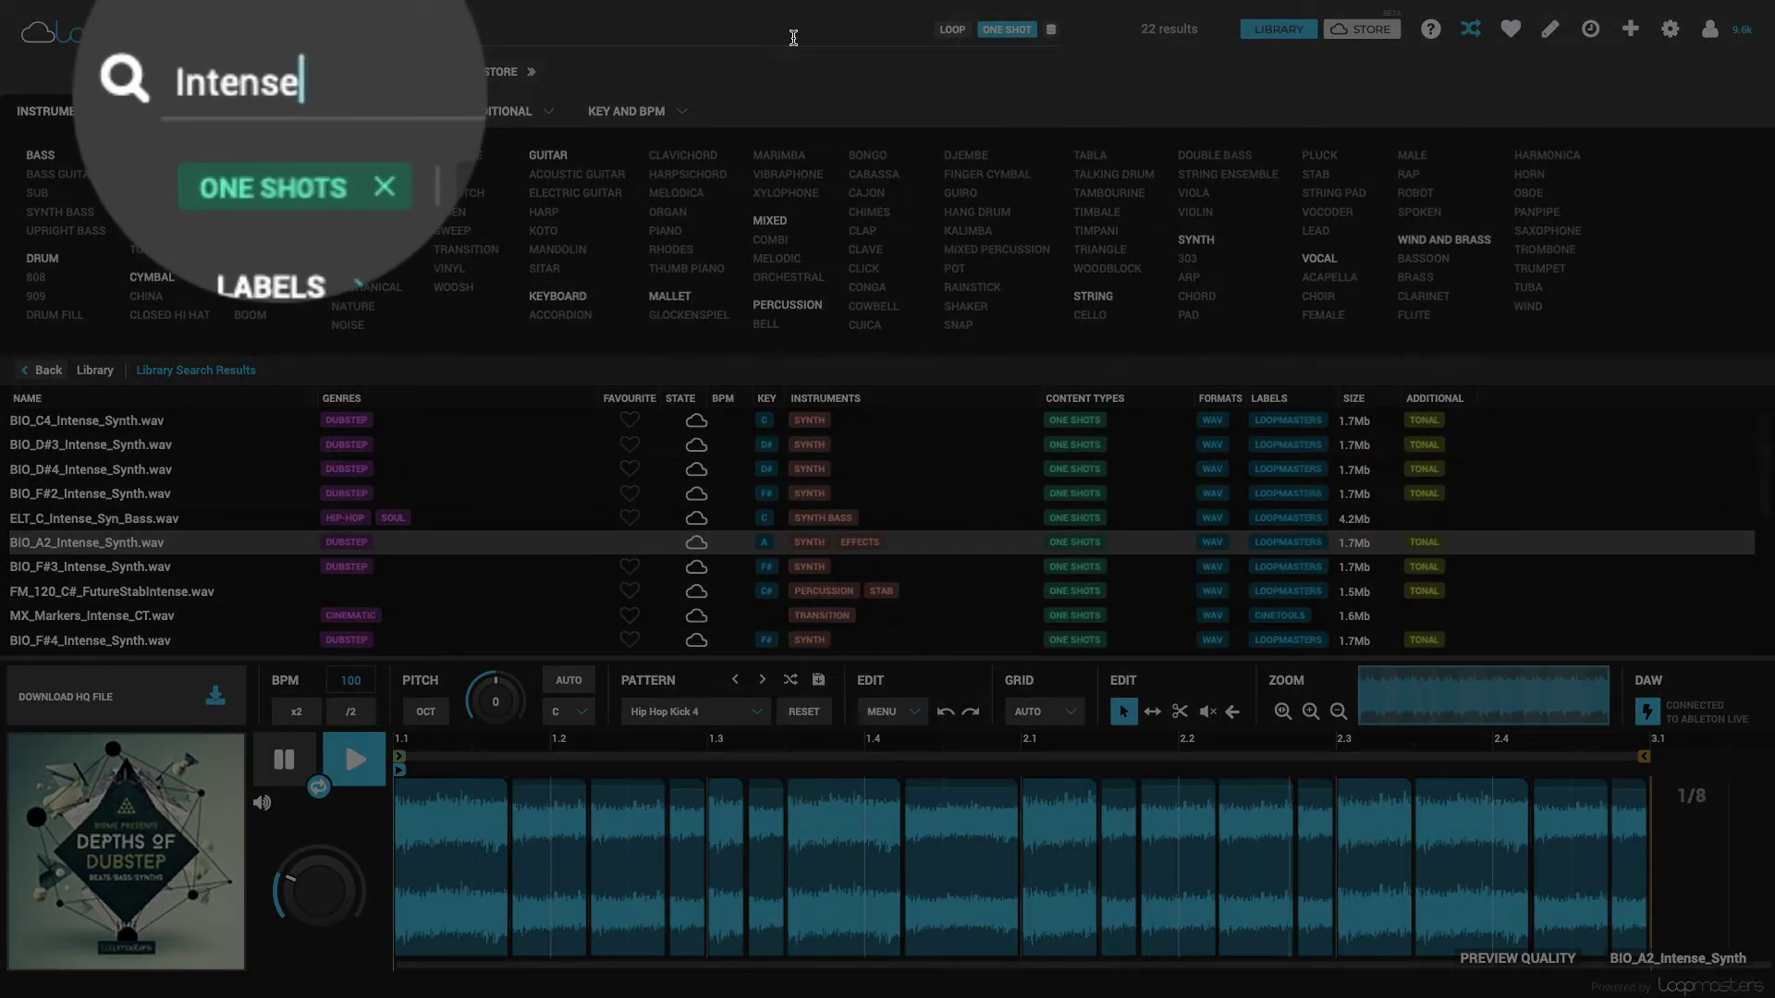
Run the search 'Intense AND BIO' and audition the 16 BIO Intense Synth one-shots.
text(AND BIO)
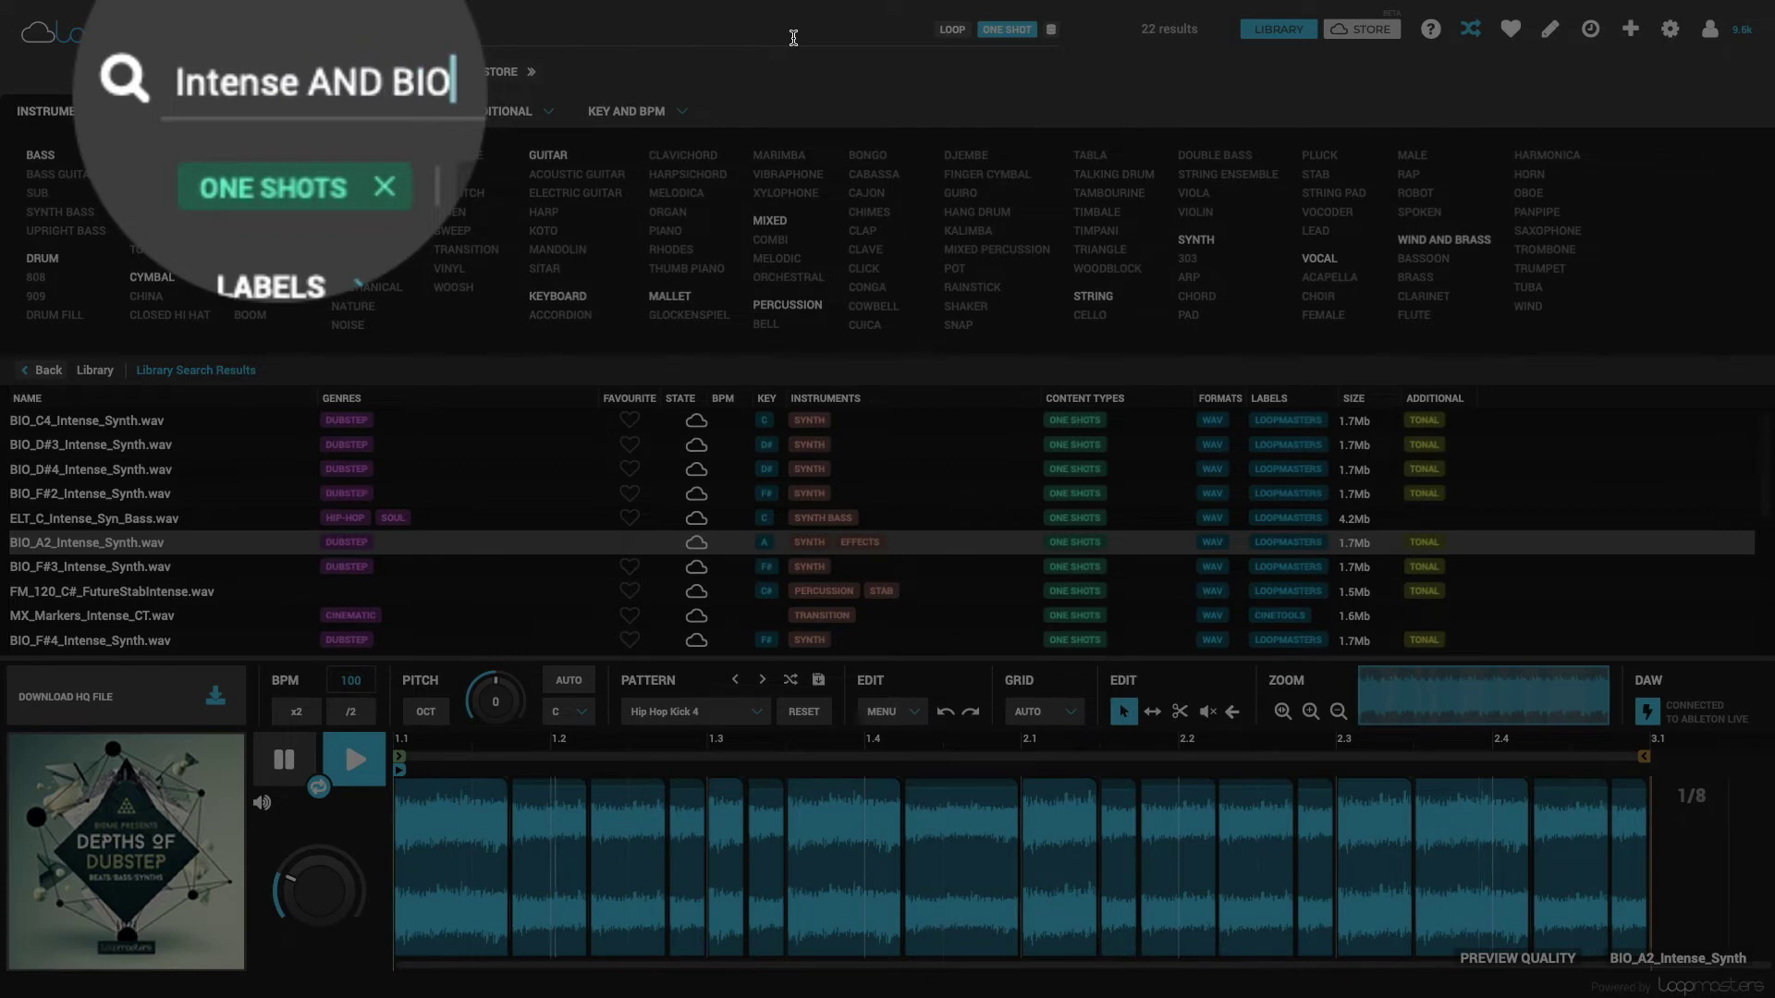
key(Return)
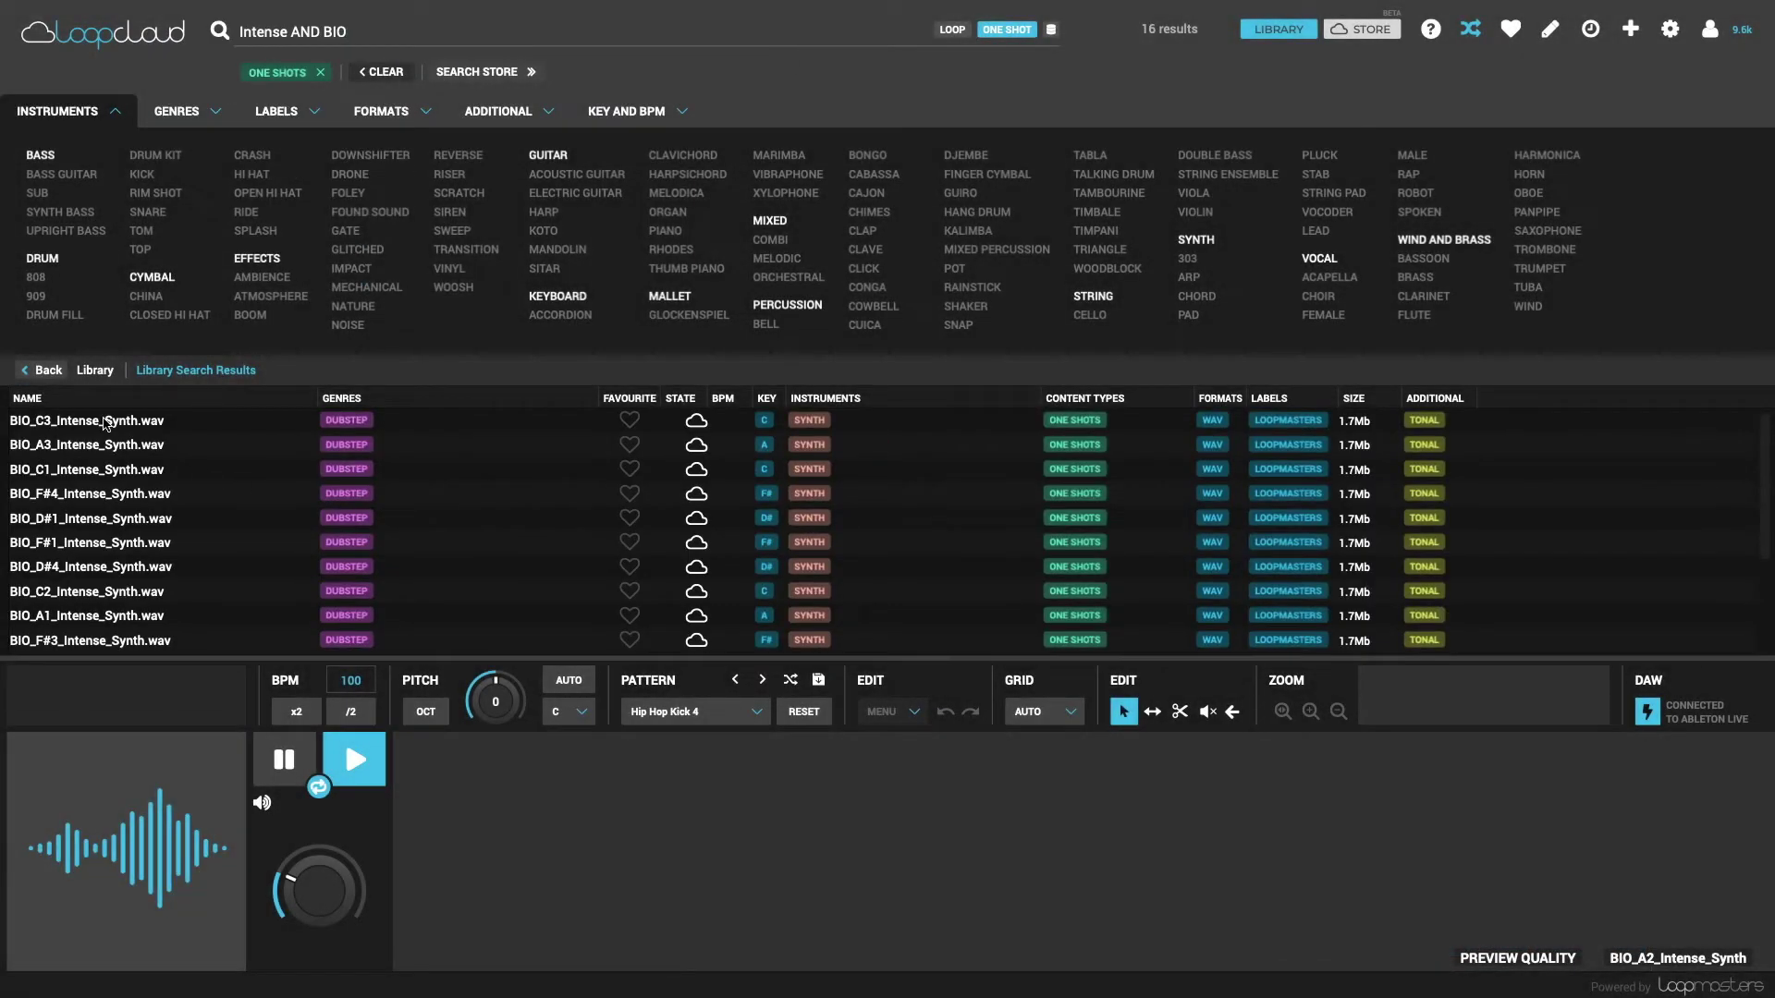
click(104, 424)
click(139, 447)
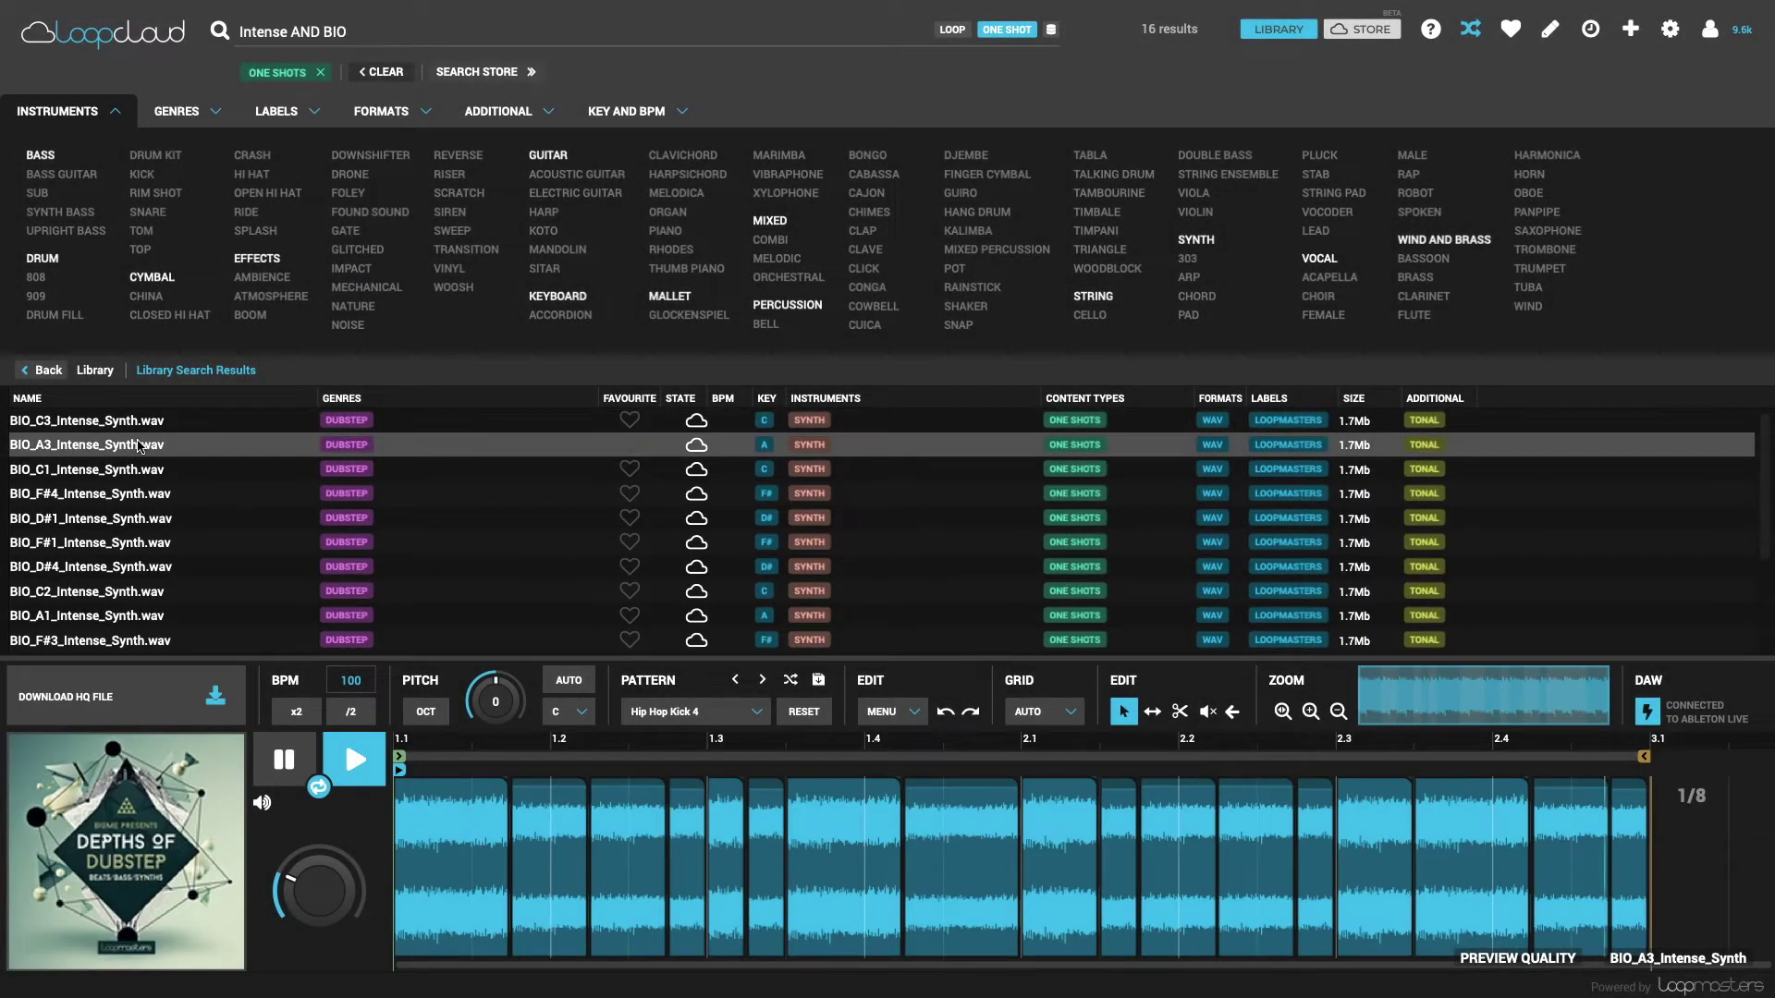
key(Down)
key(Down)
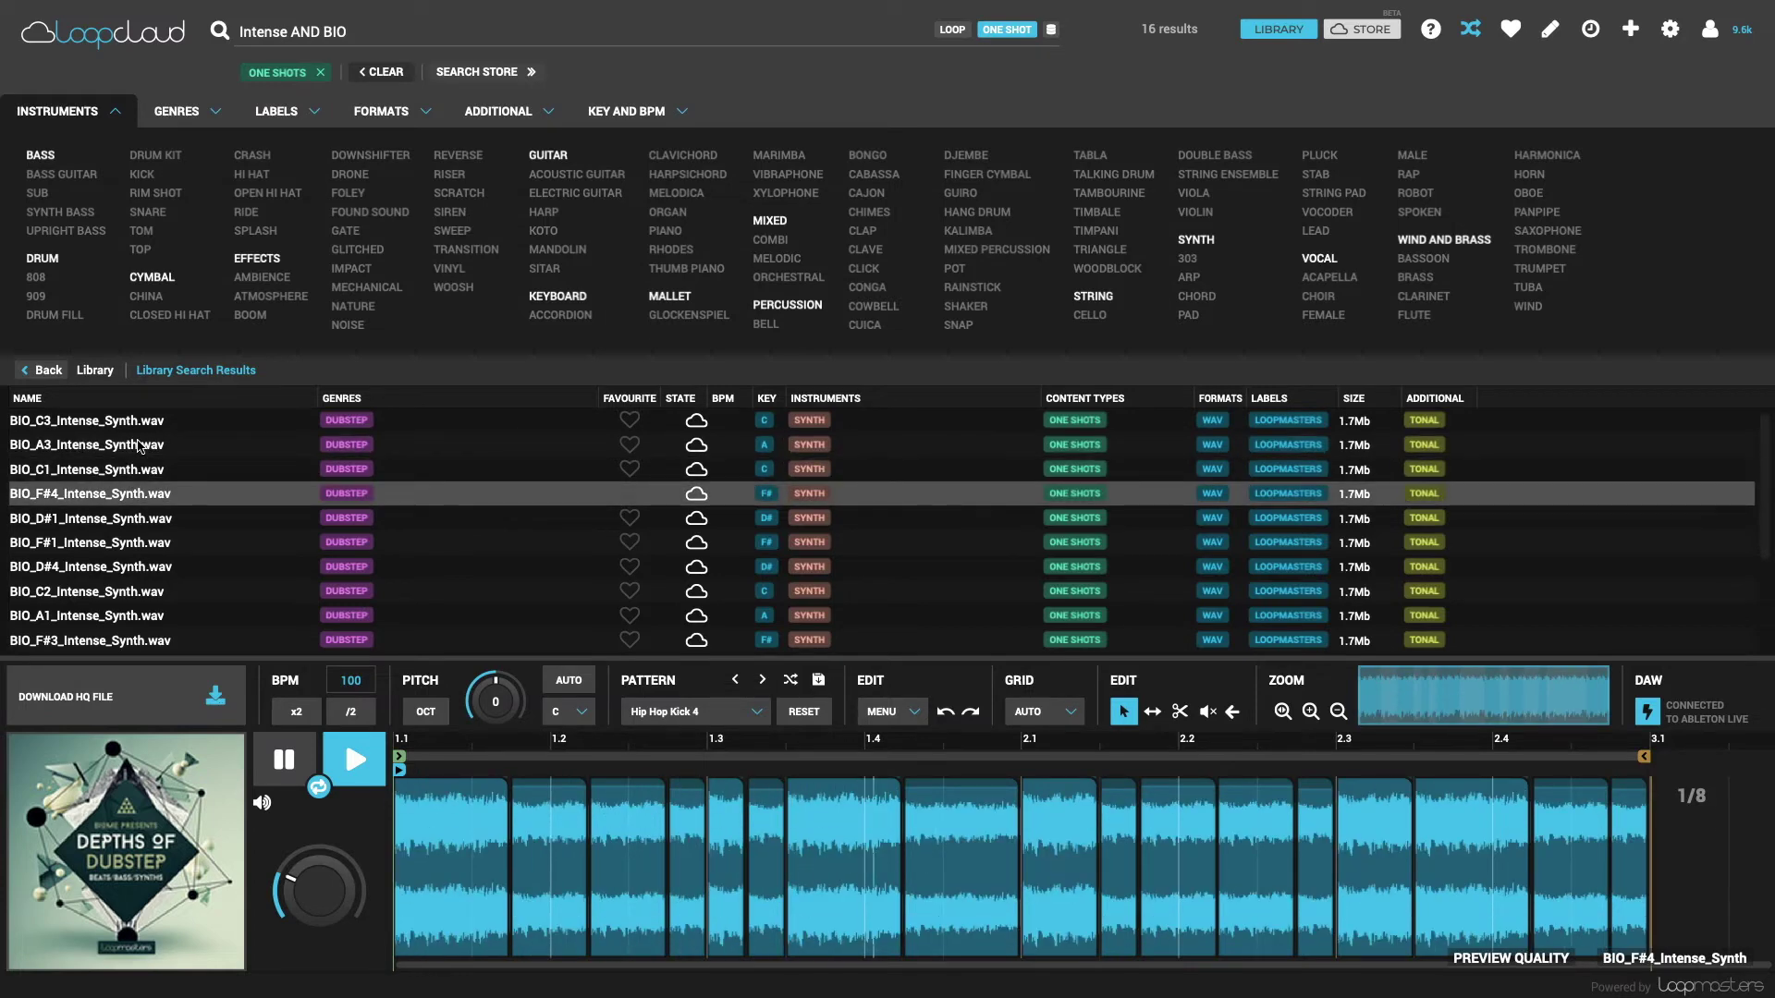
key(Down)
key(Down)
key(Down)
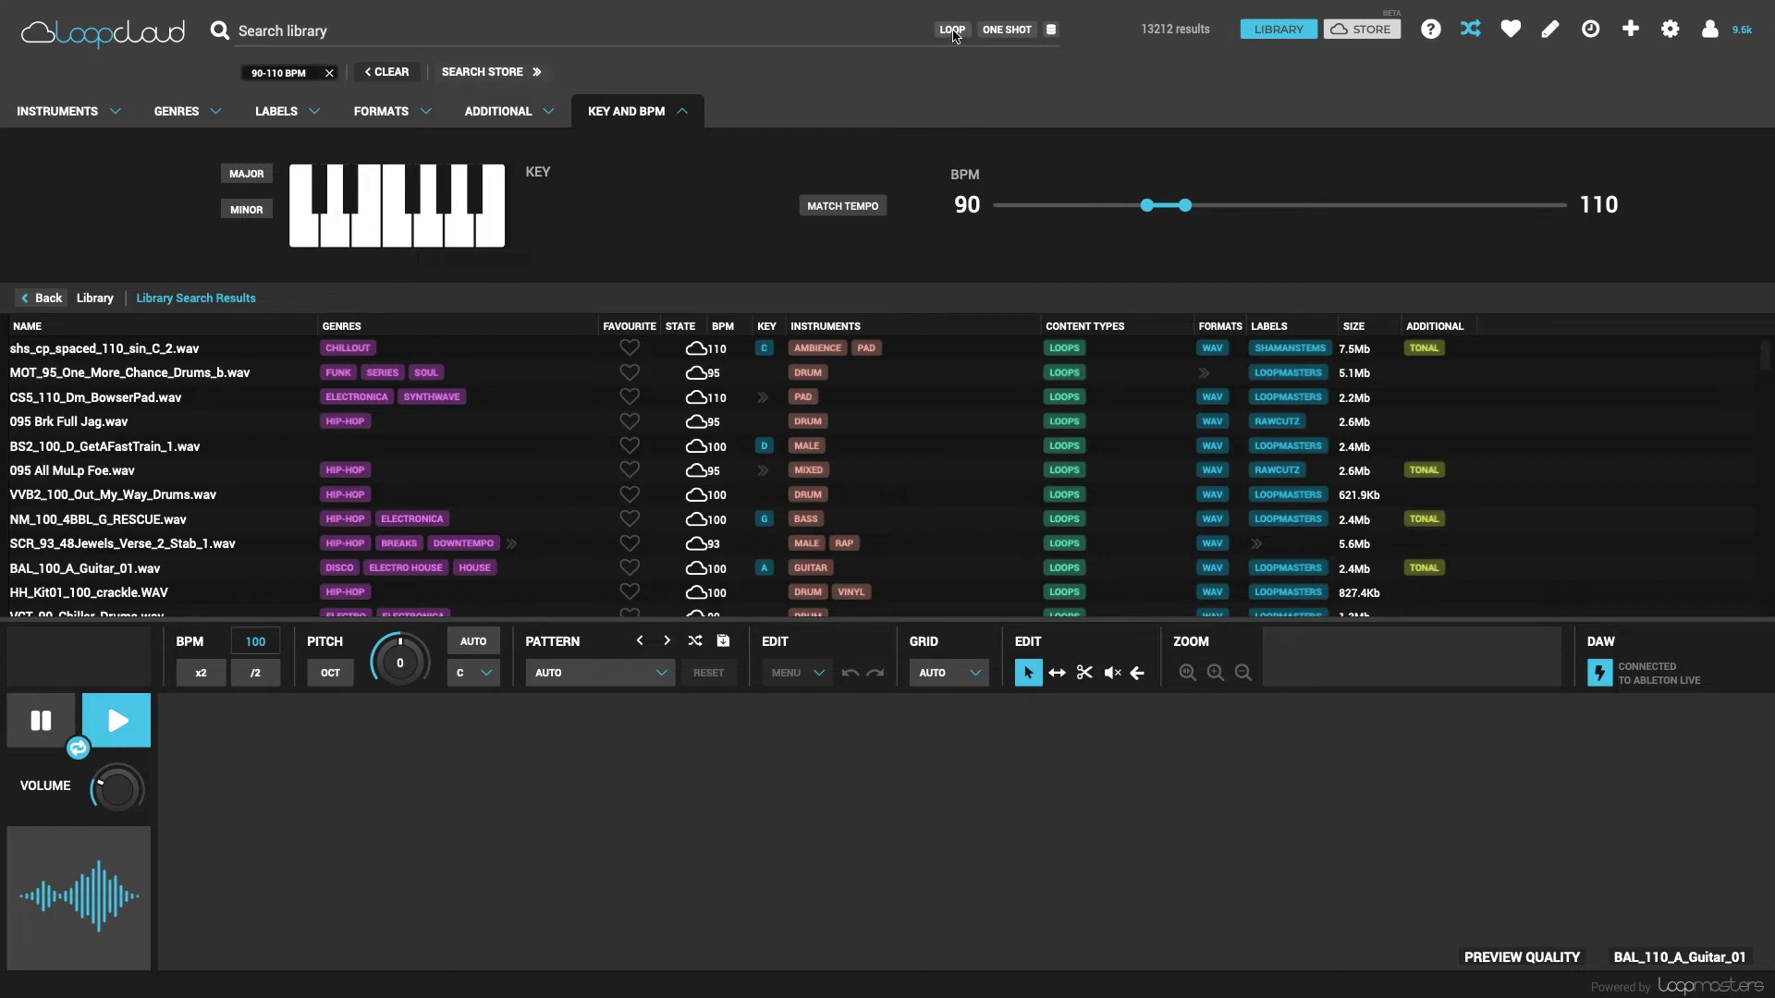
Limit results to loops and audition the first 90–110 BPM loops excluding Bass.
click(952, 30)
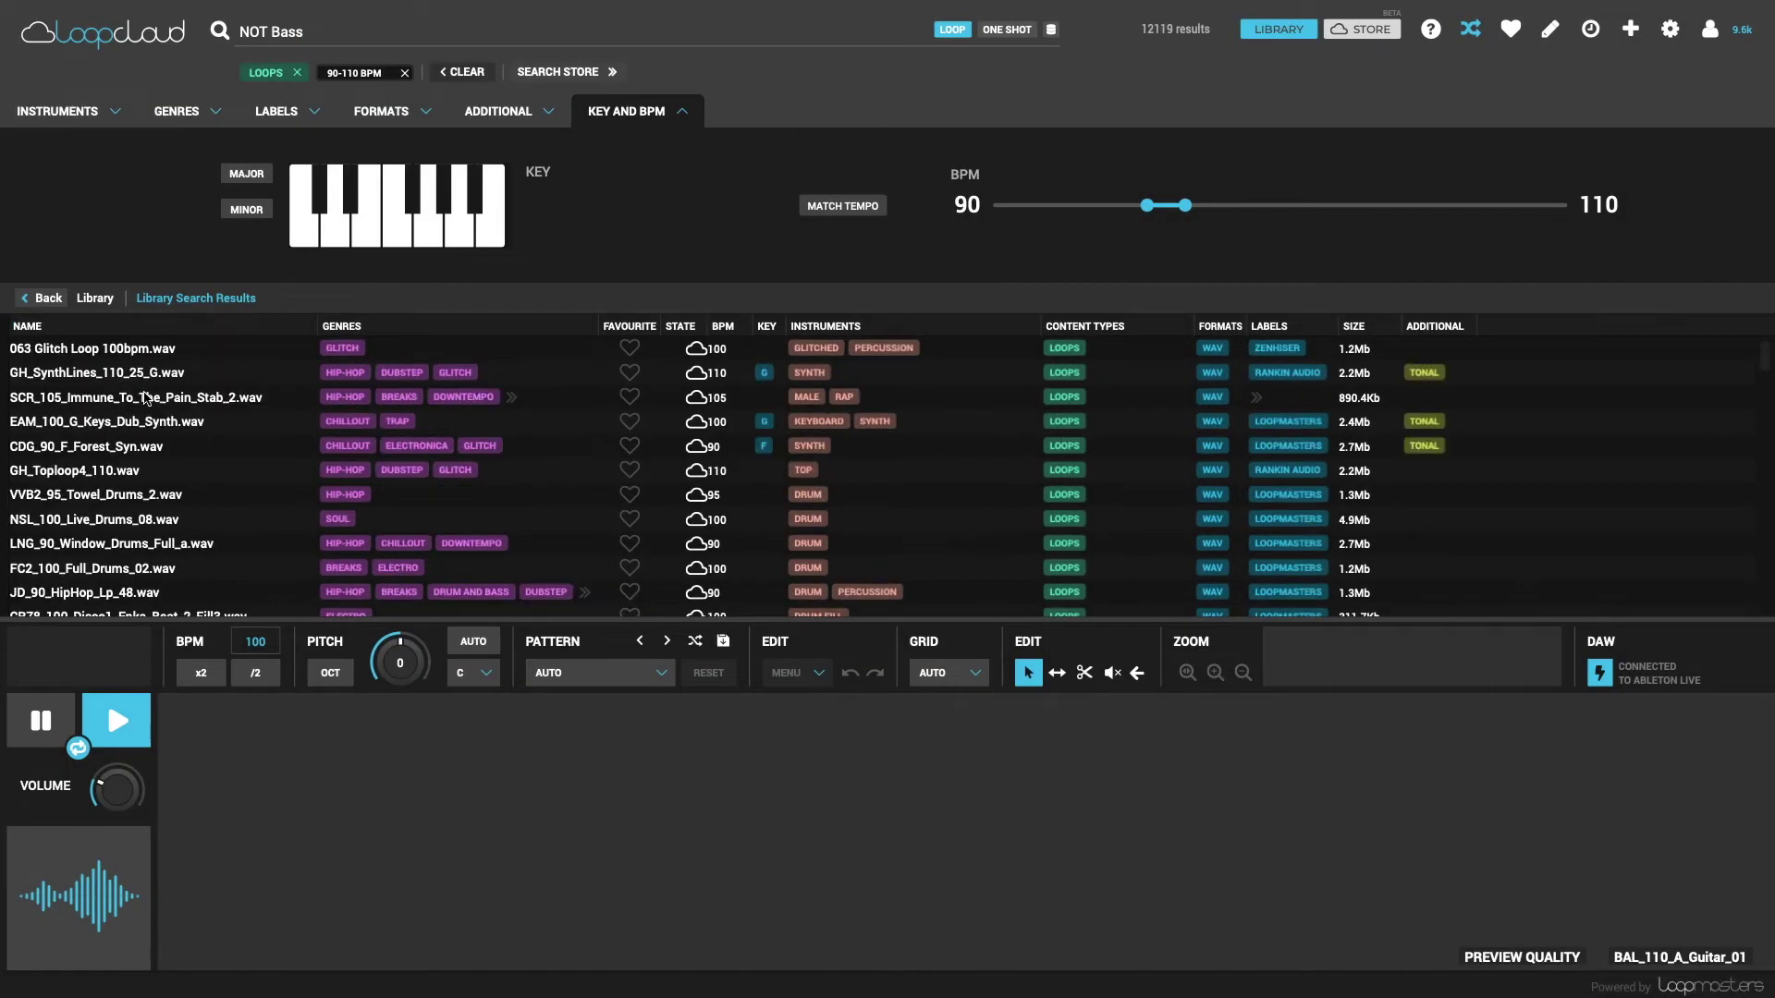
click(127, 350)
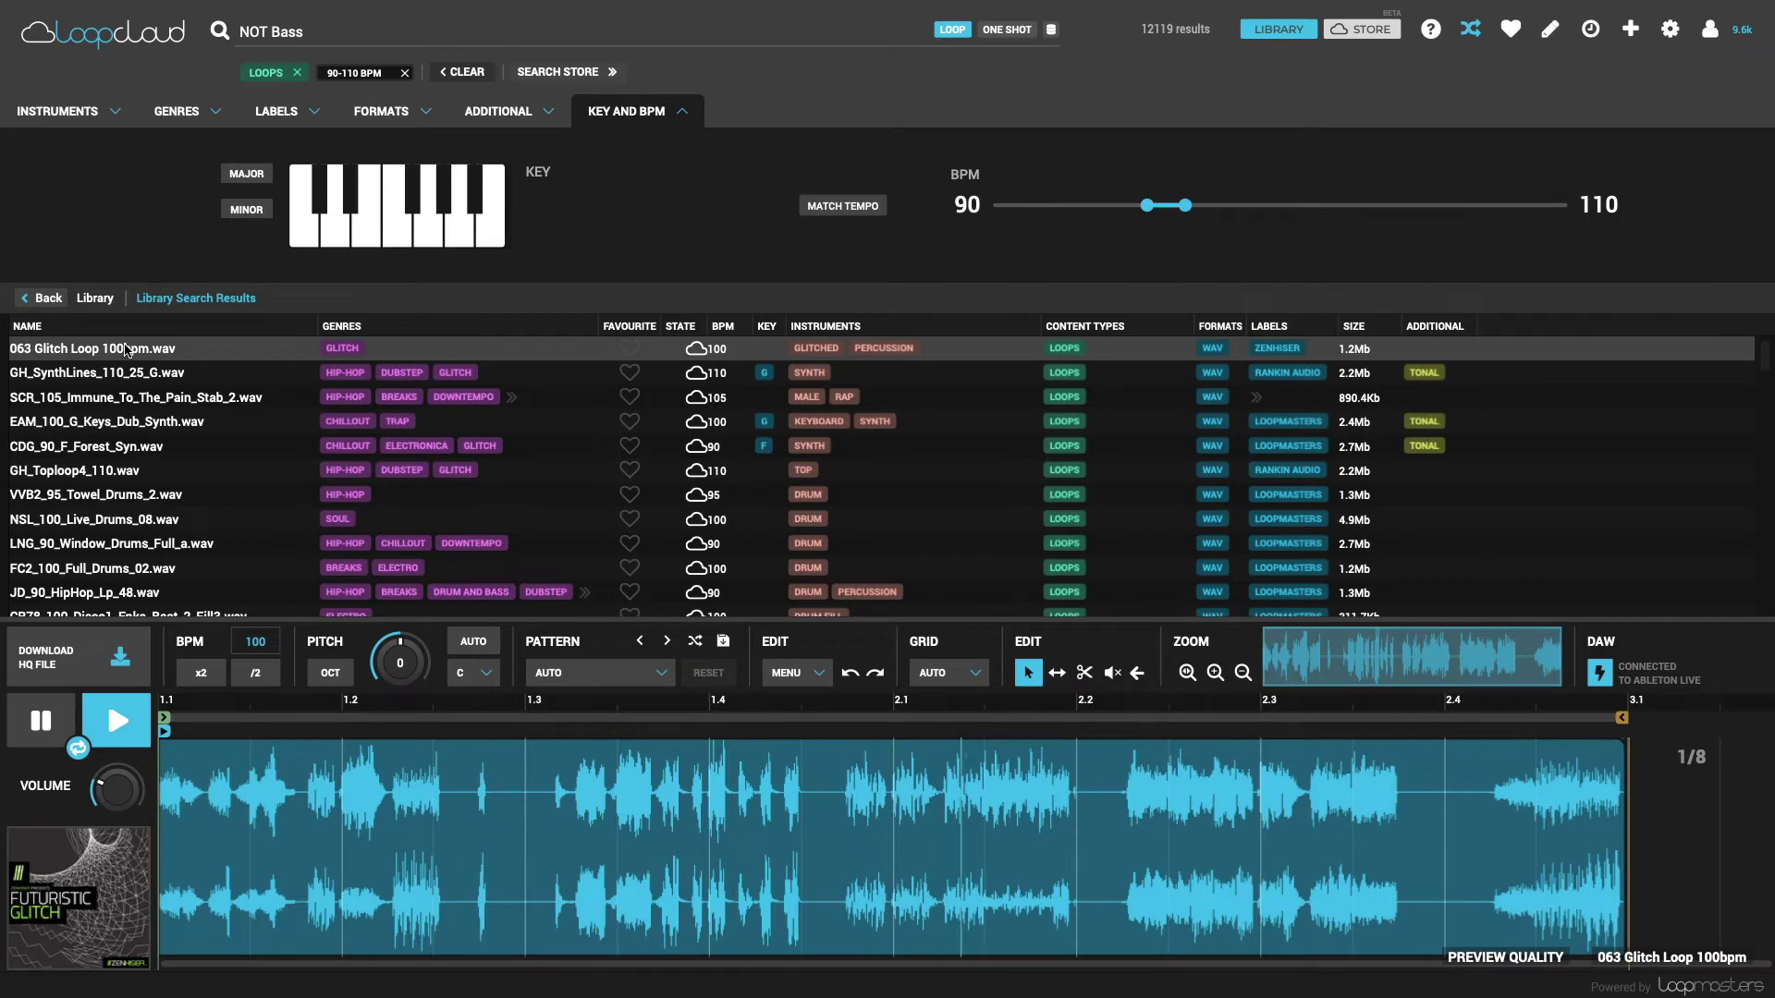
key(Down)
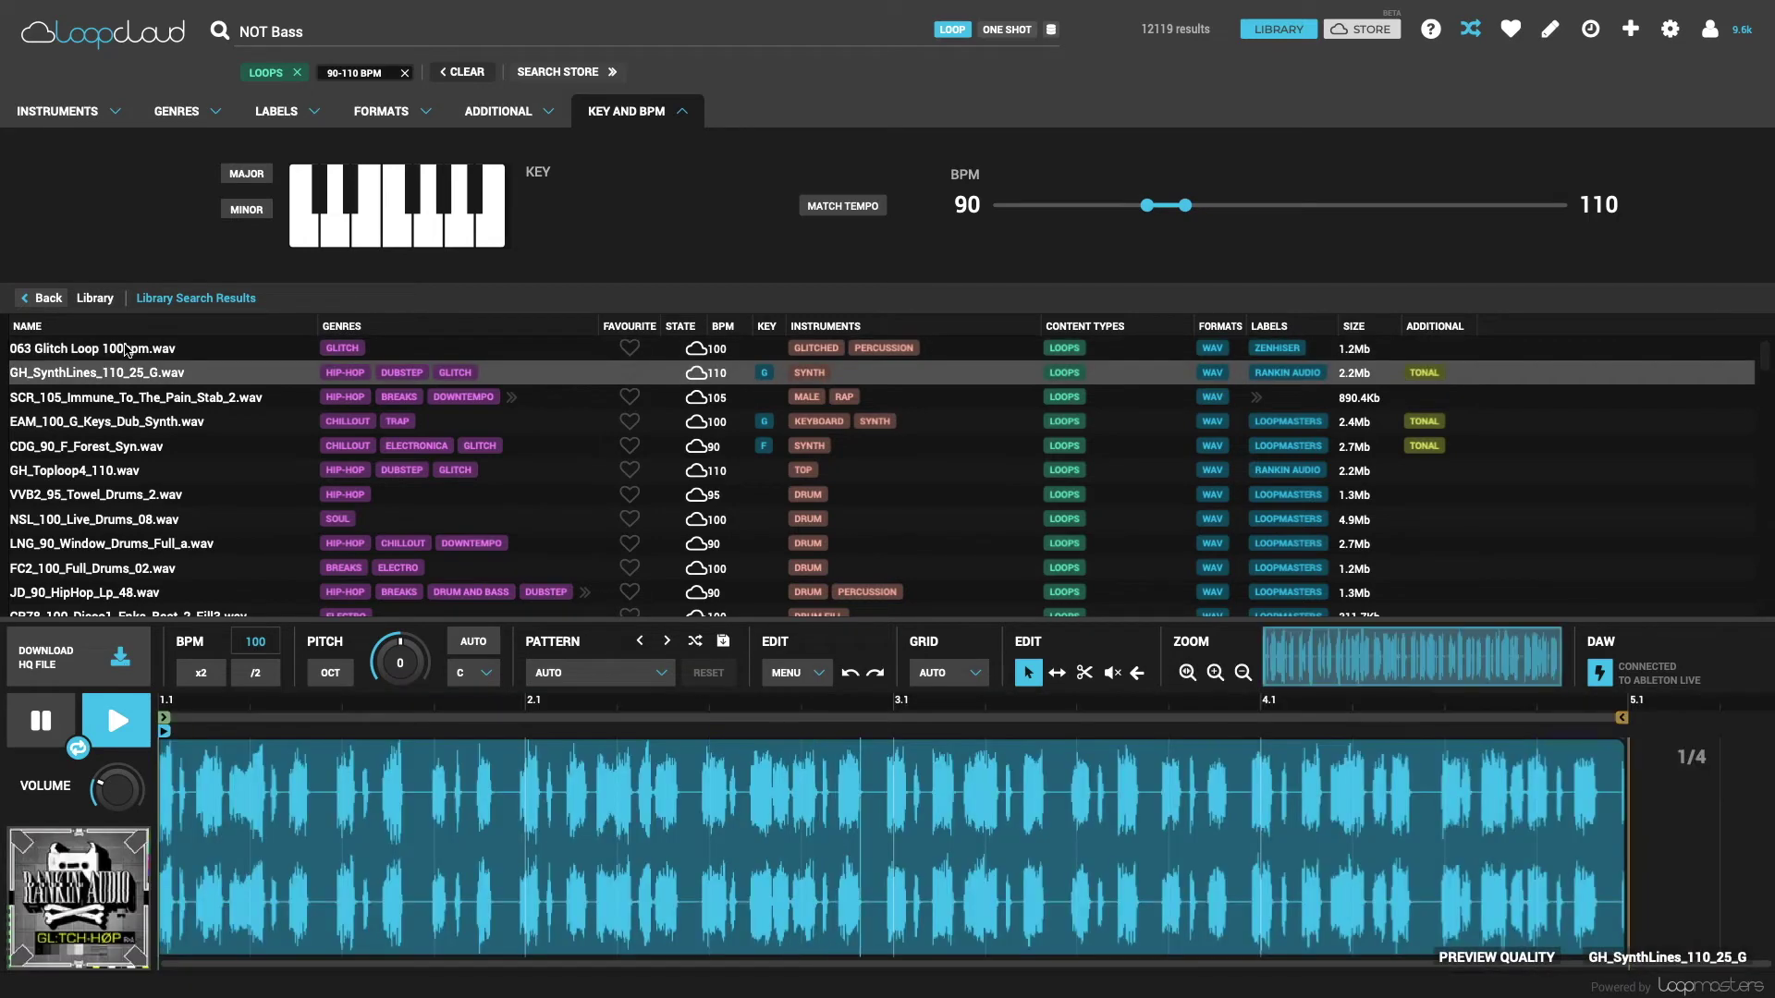
key(Down)
key(Down)
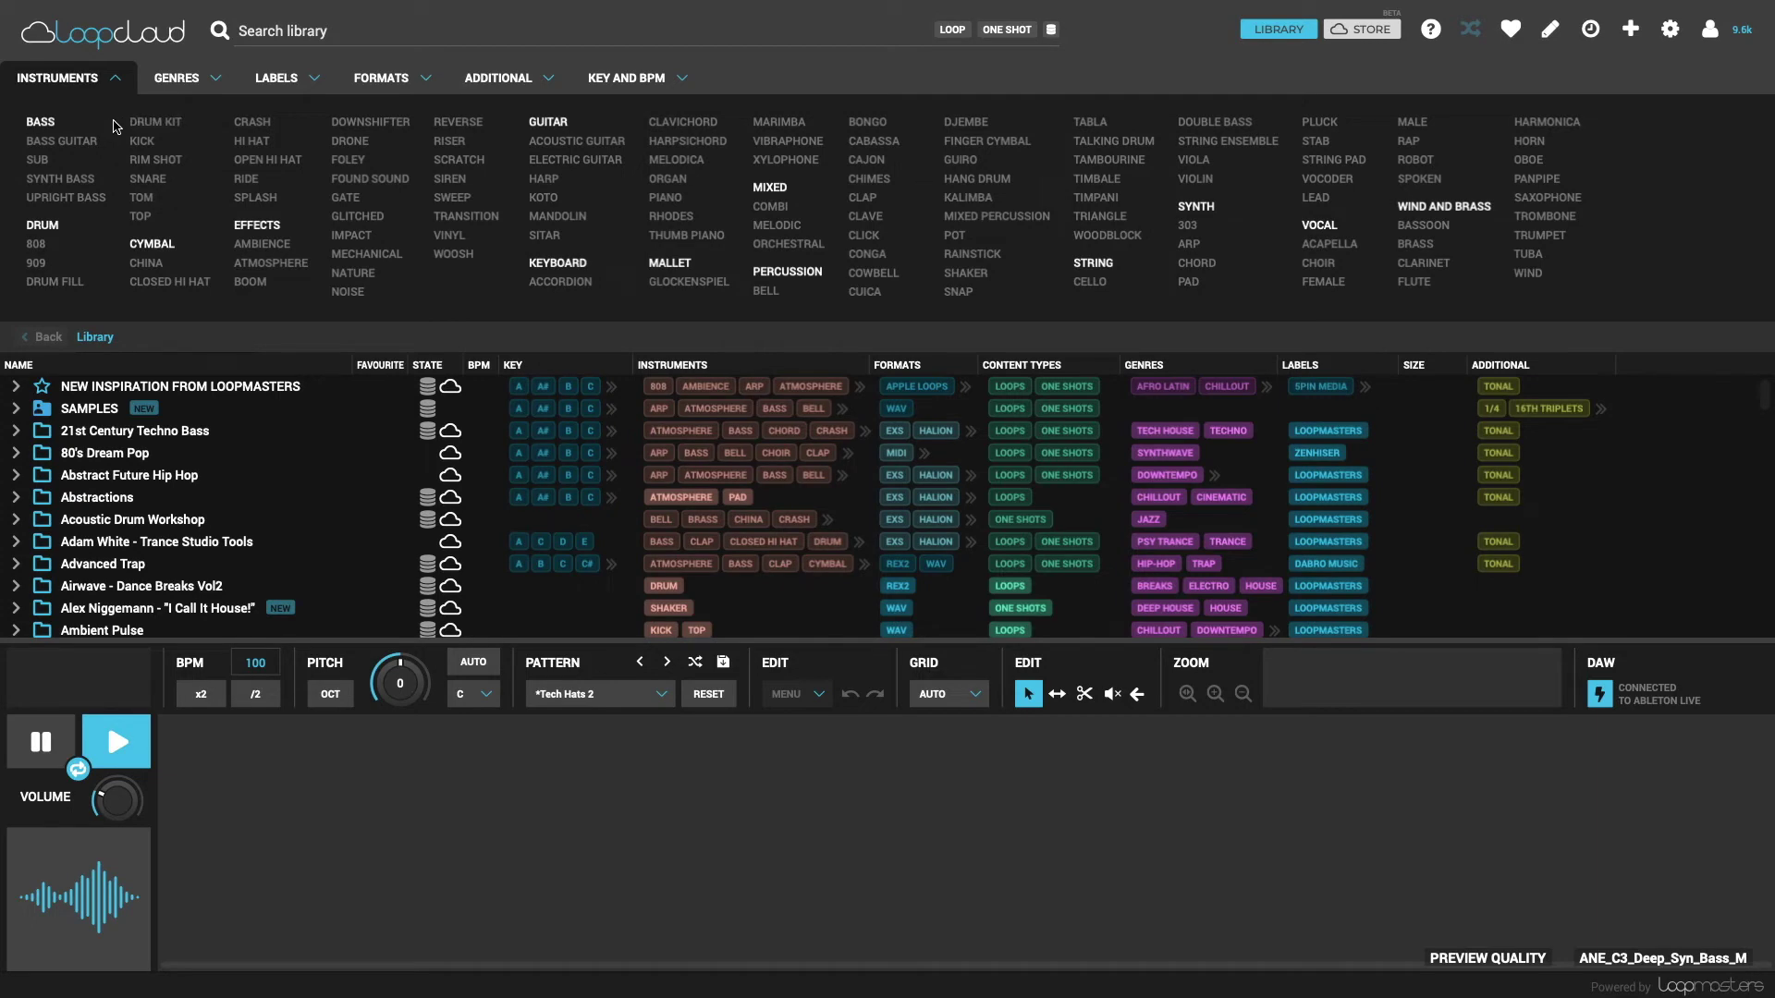
Filter to bass one-shots and search 'NOT TAG:Dubstep', giving 11745 results.
click(40, 122)
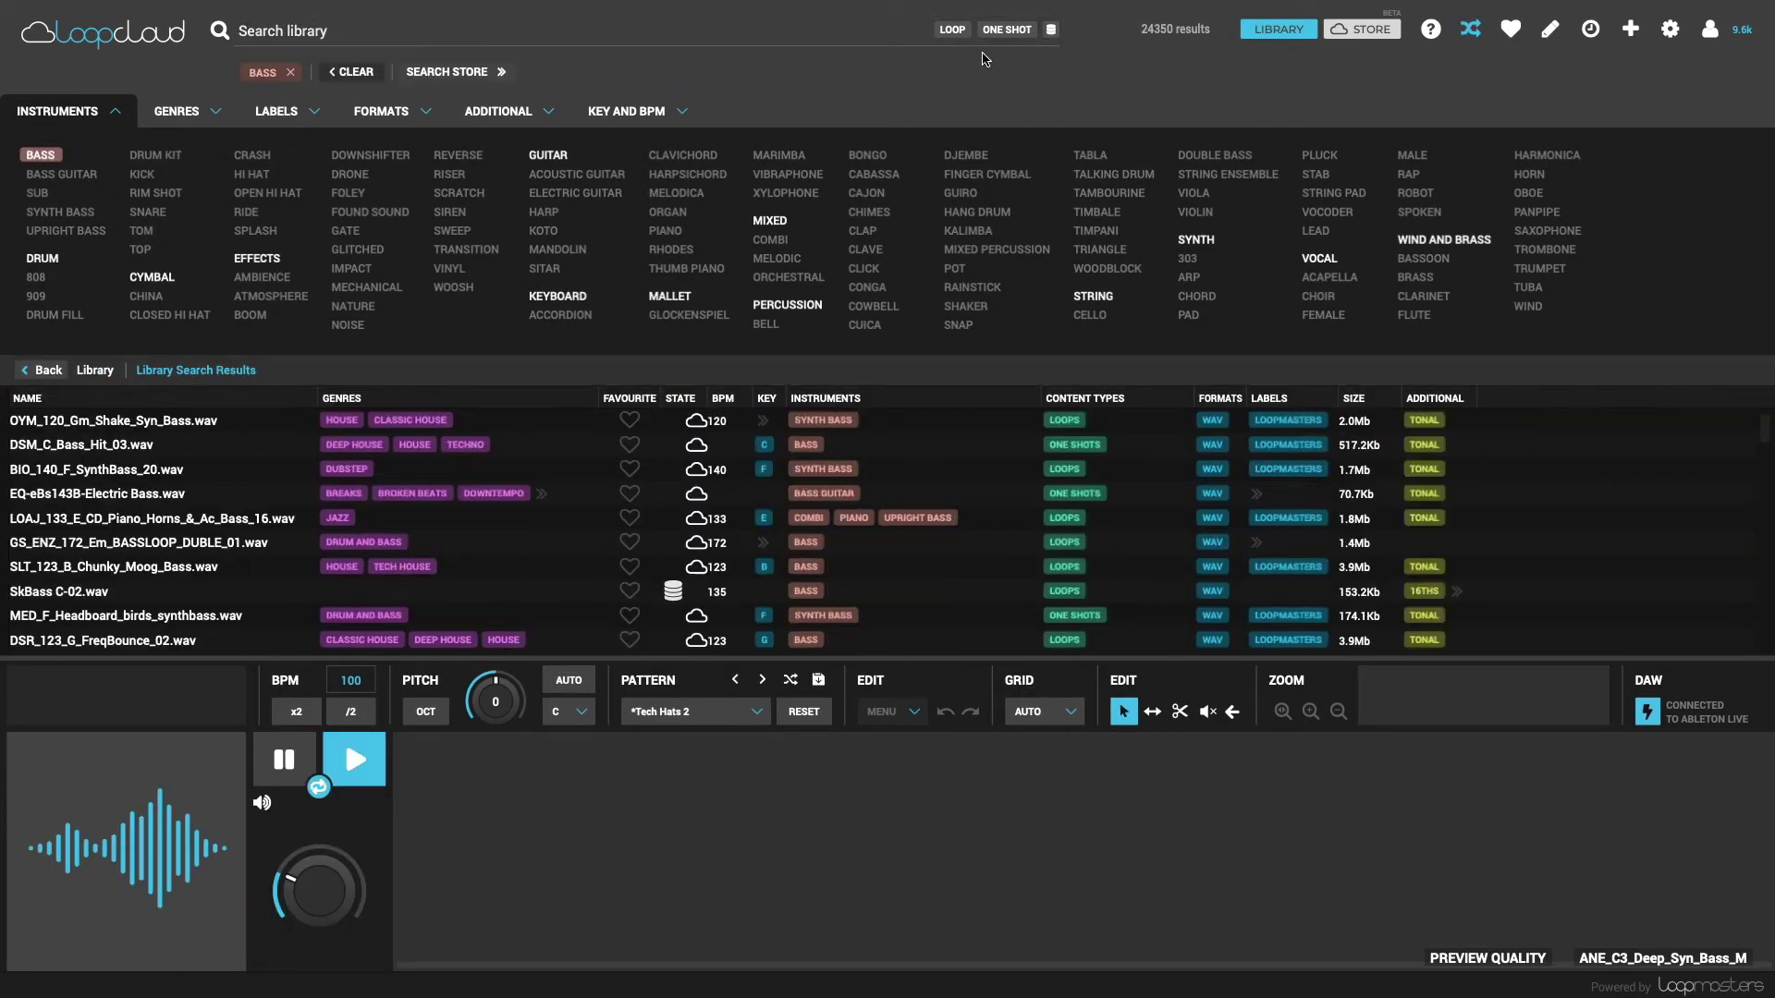
click(1009, 30)
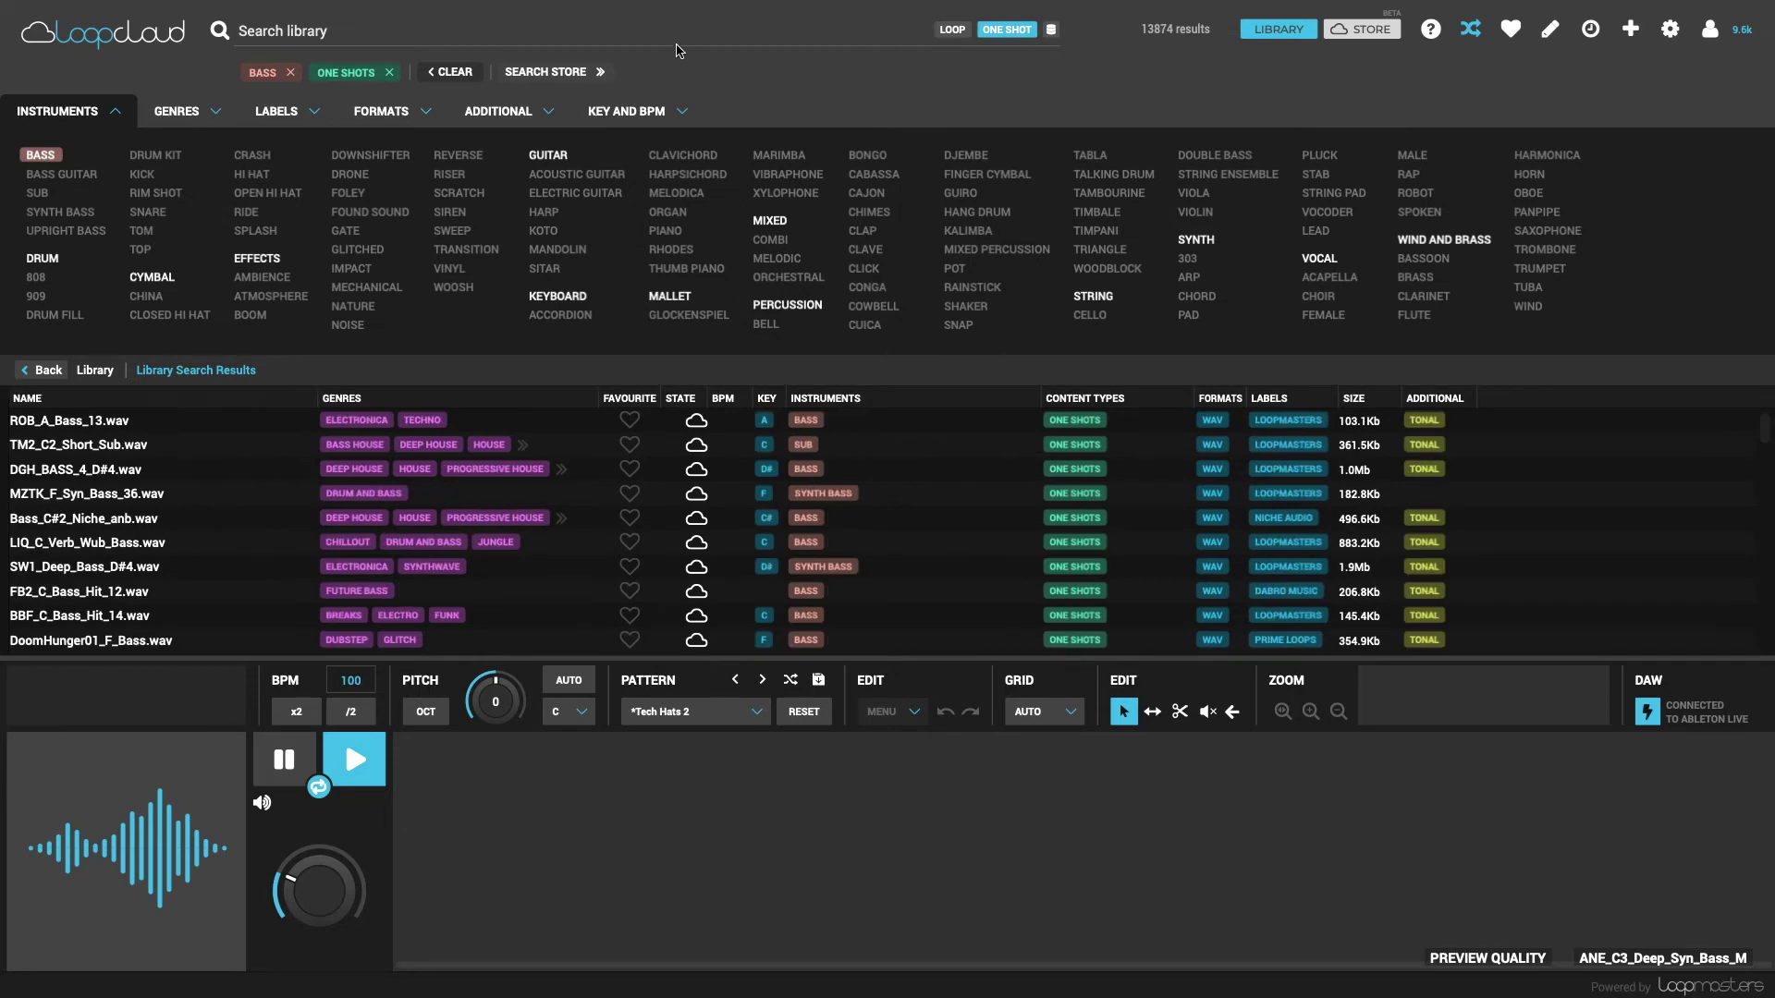
text(NOT)
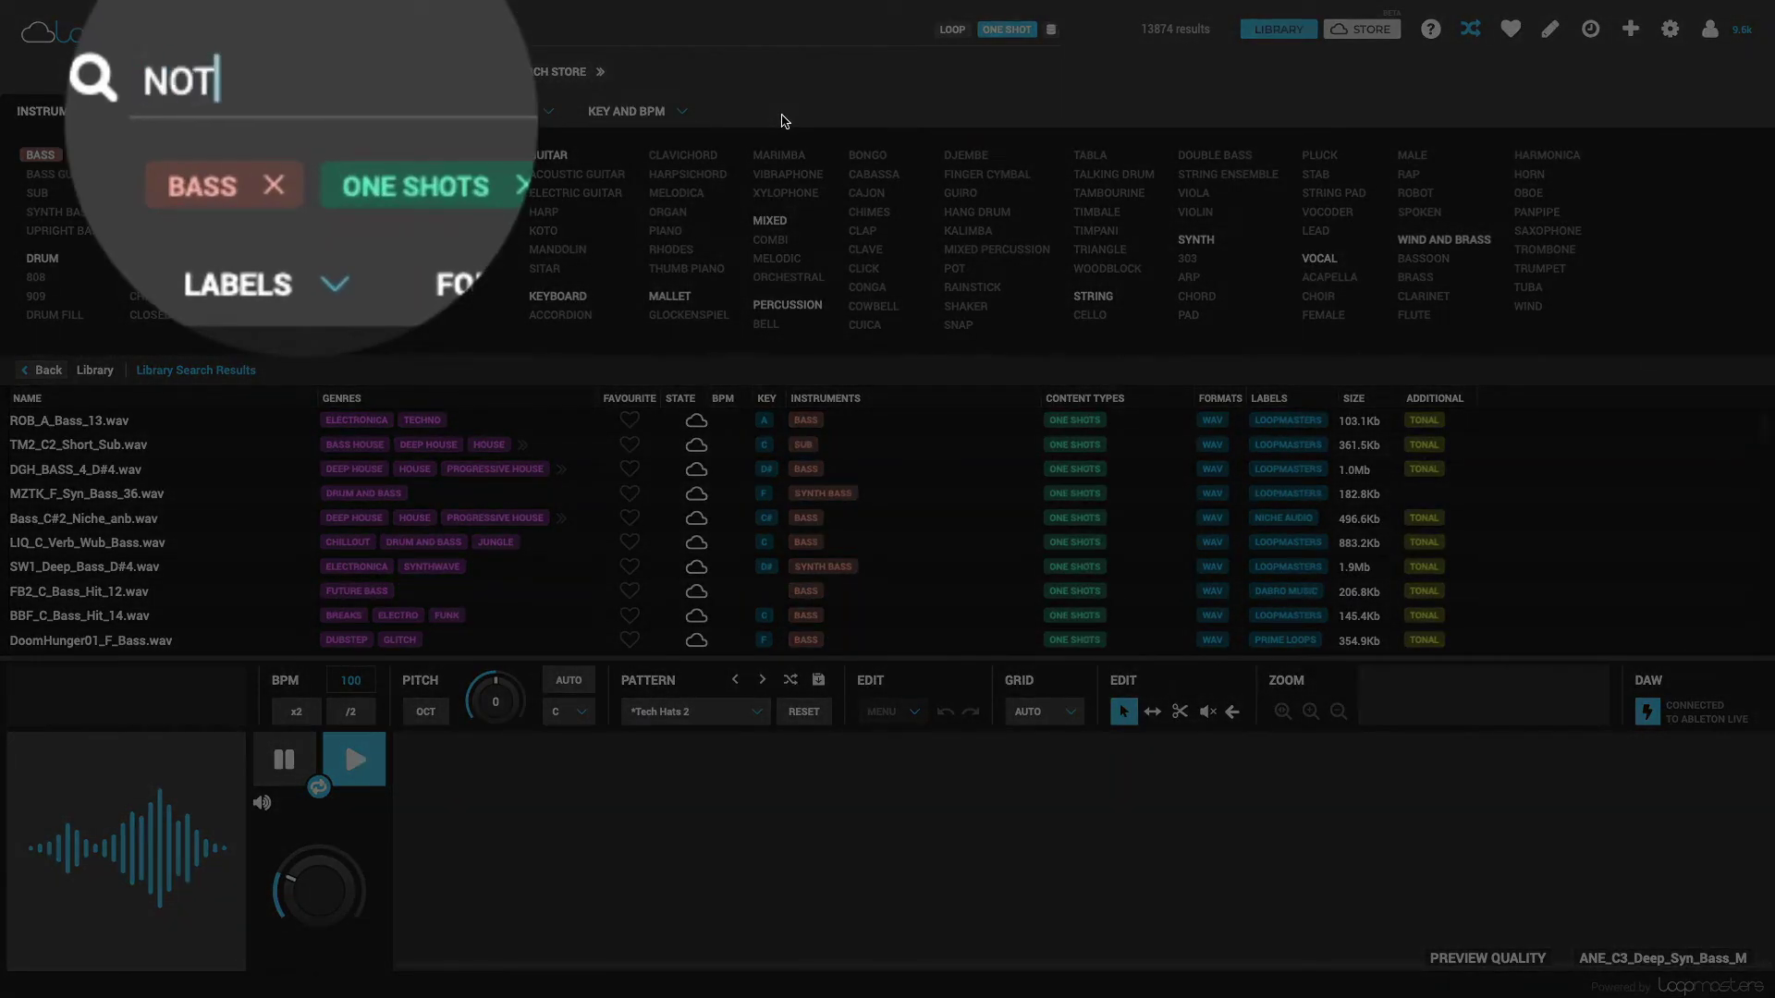
text( TAG:Dubstep)
key(Return)
Audition the first few bass one-shots in the results list.
click(127, 423)
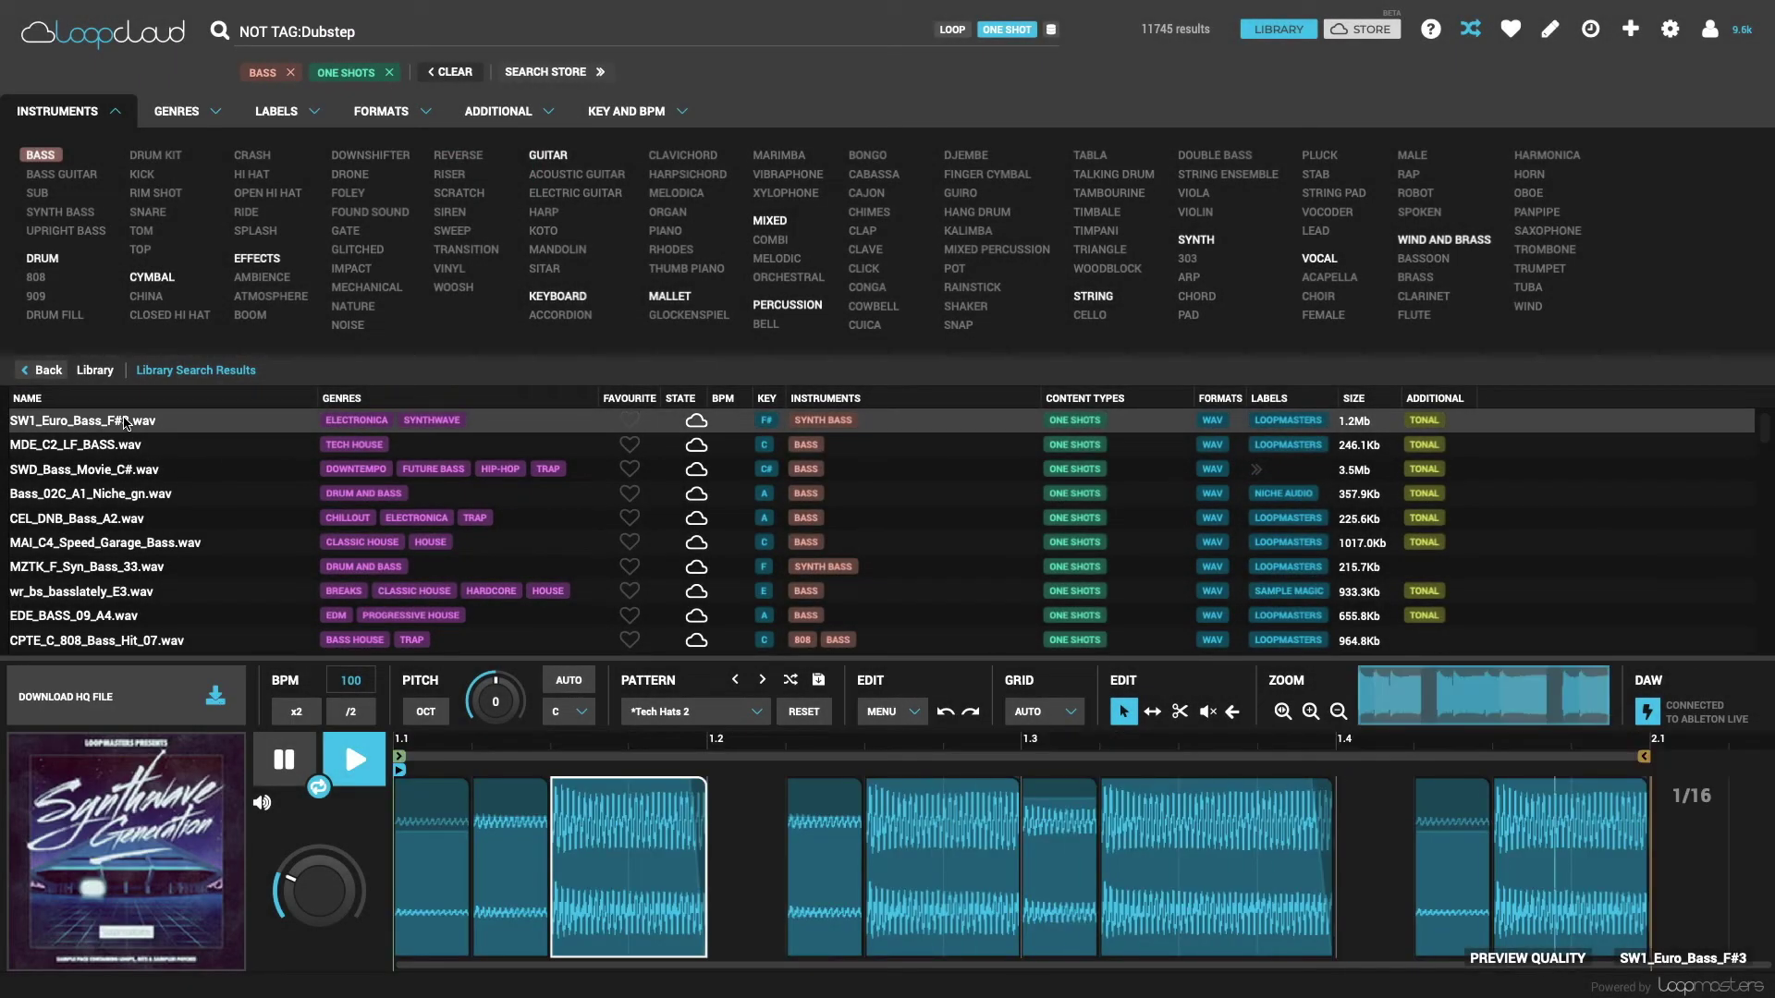
key(Down)
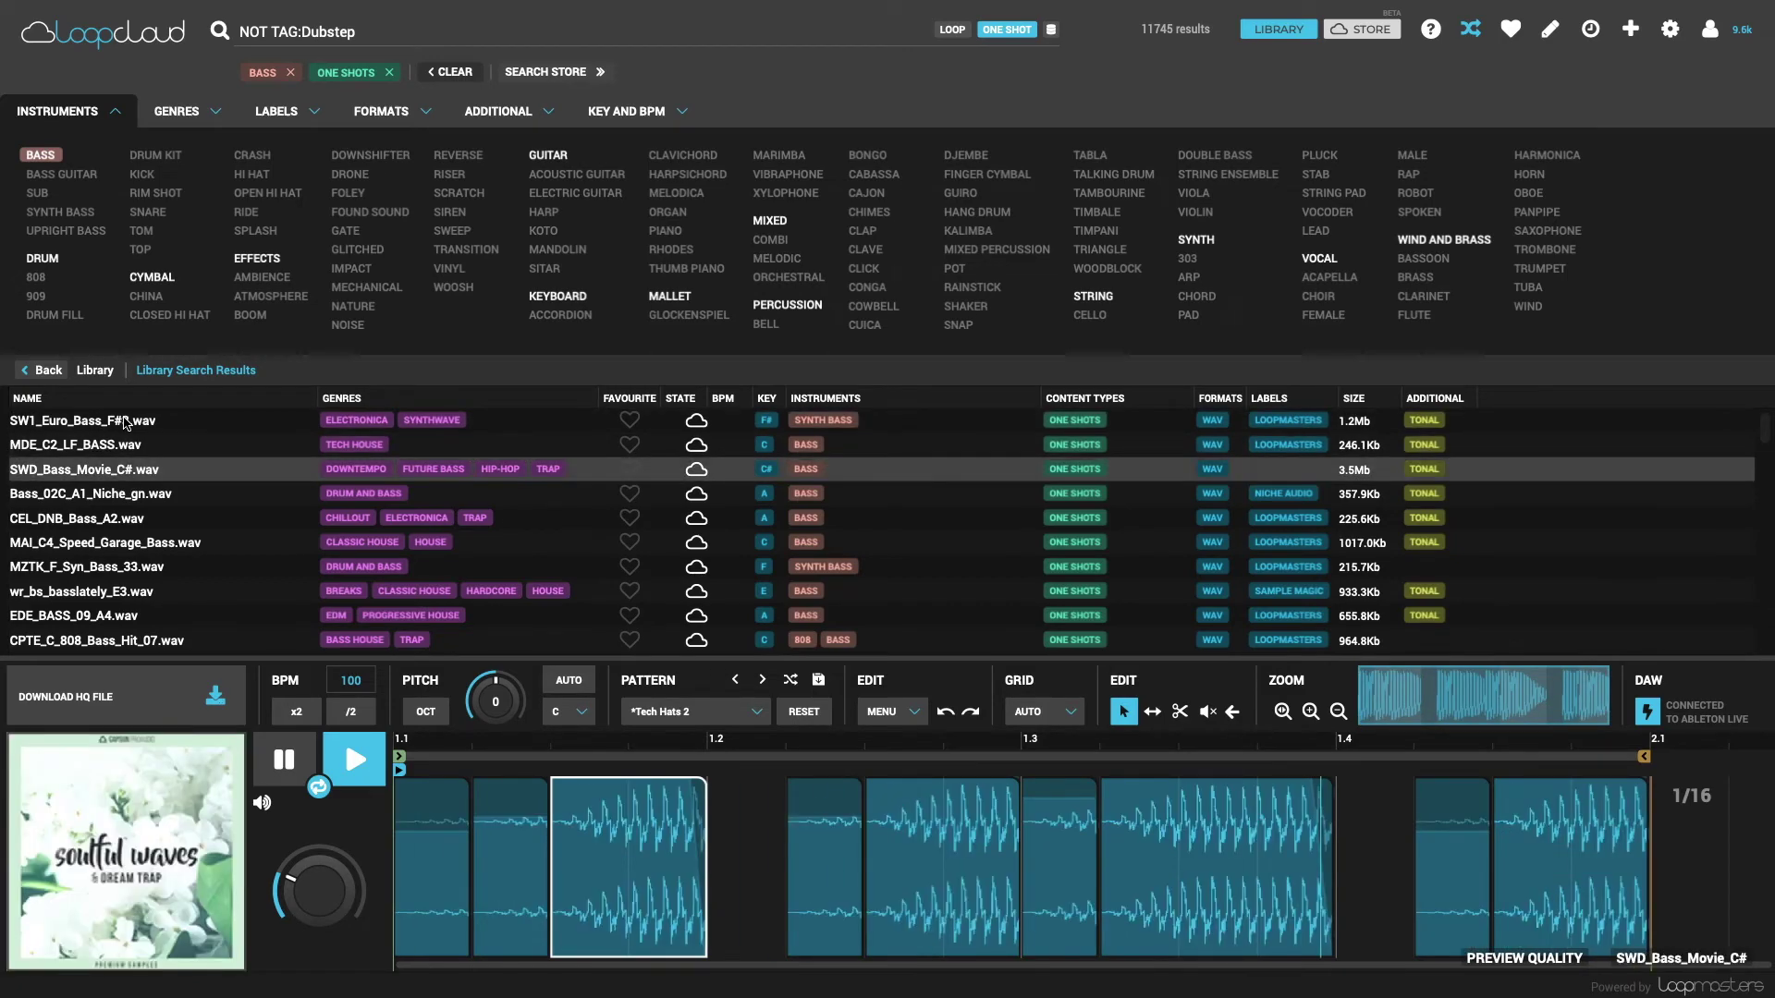
key(Down)
key(Down)
key(Down)
key(Down)
key(Down)
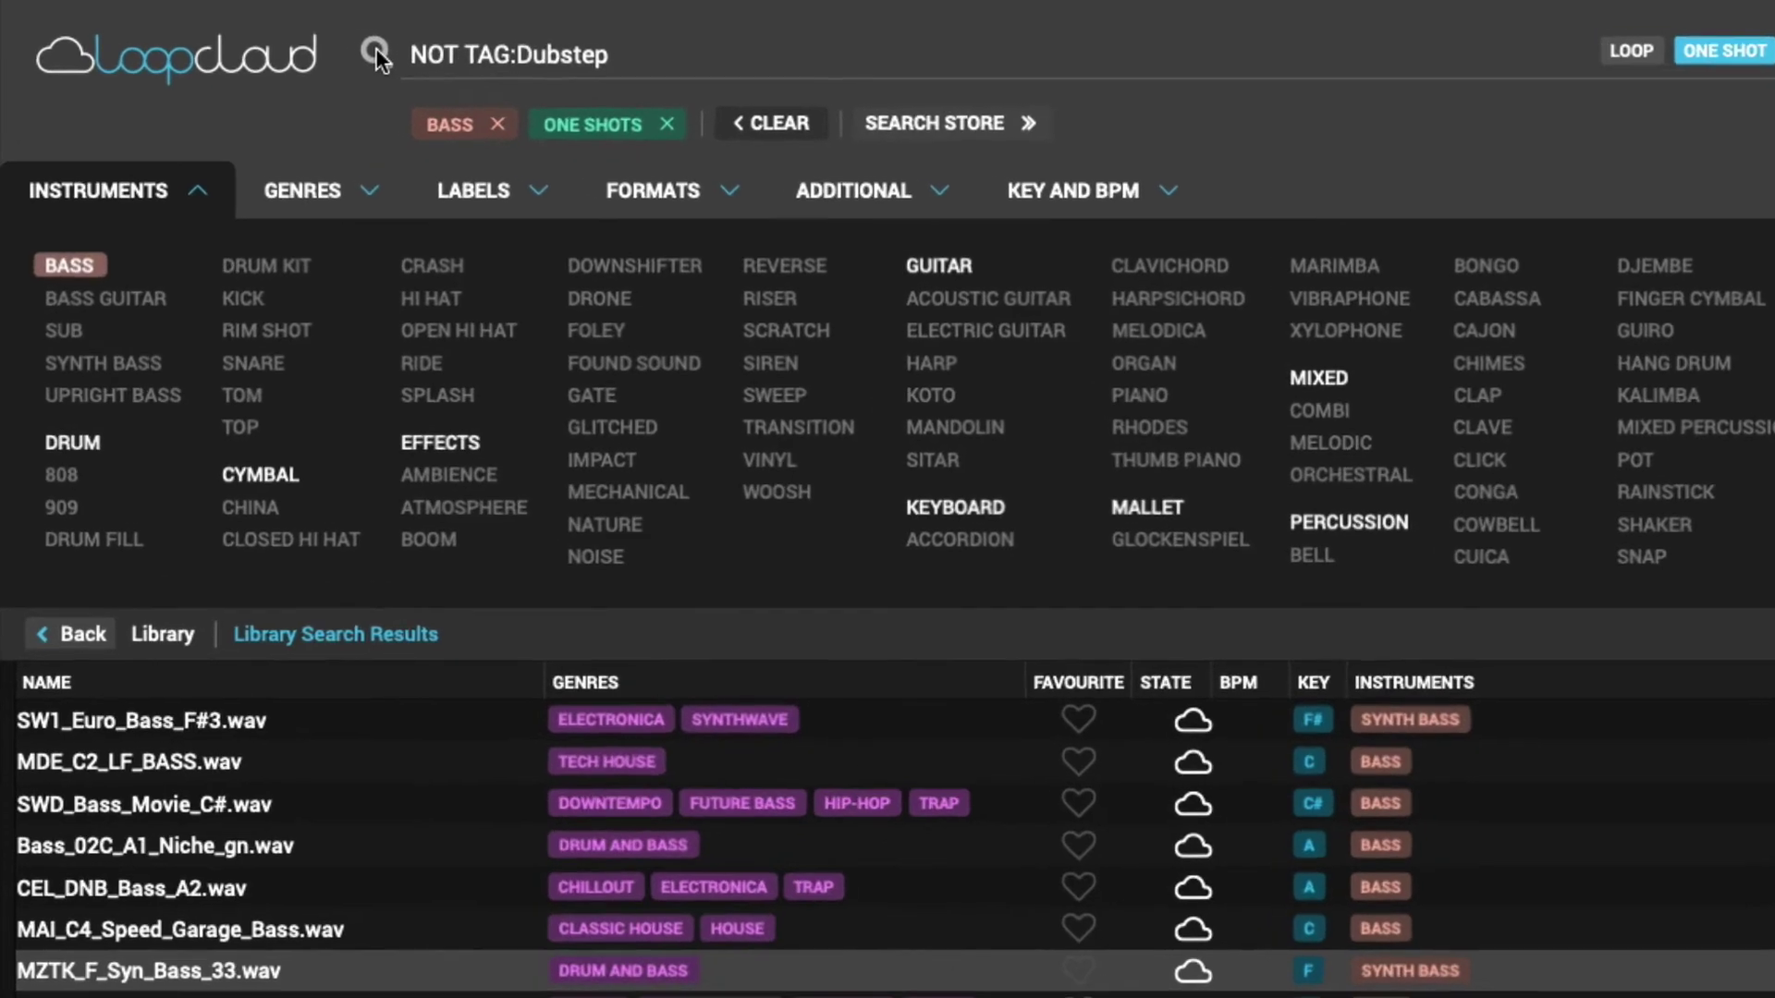
Save the bass 'NOT TAG:Dubstep' search, then recall the rim shot EDM and bass saved searches.
click(247, 33)
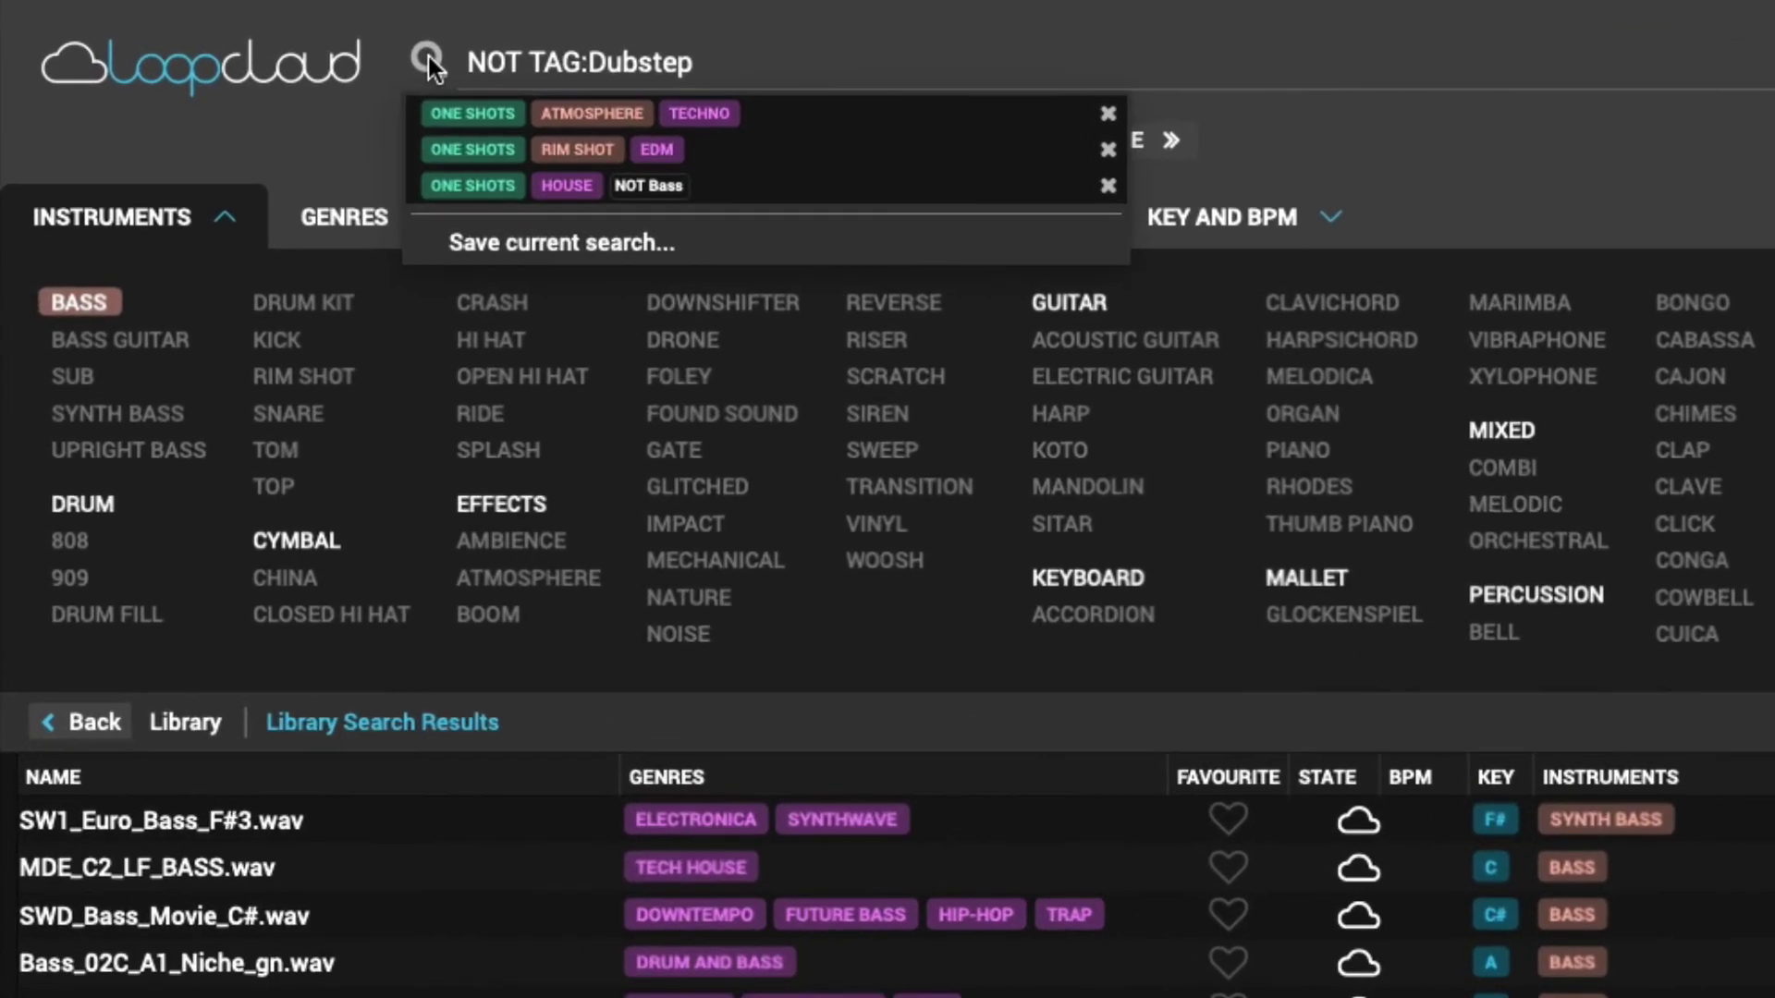
click(699, 246)
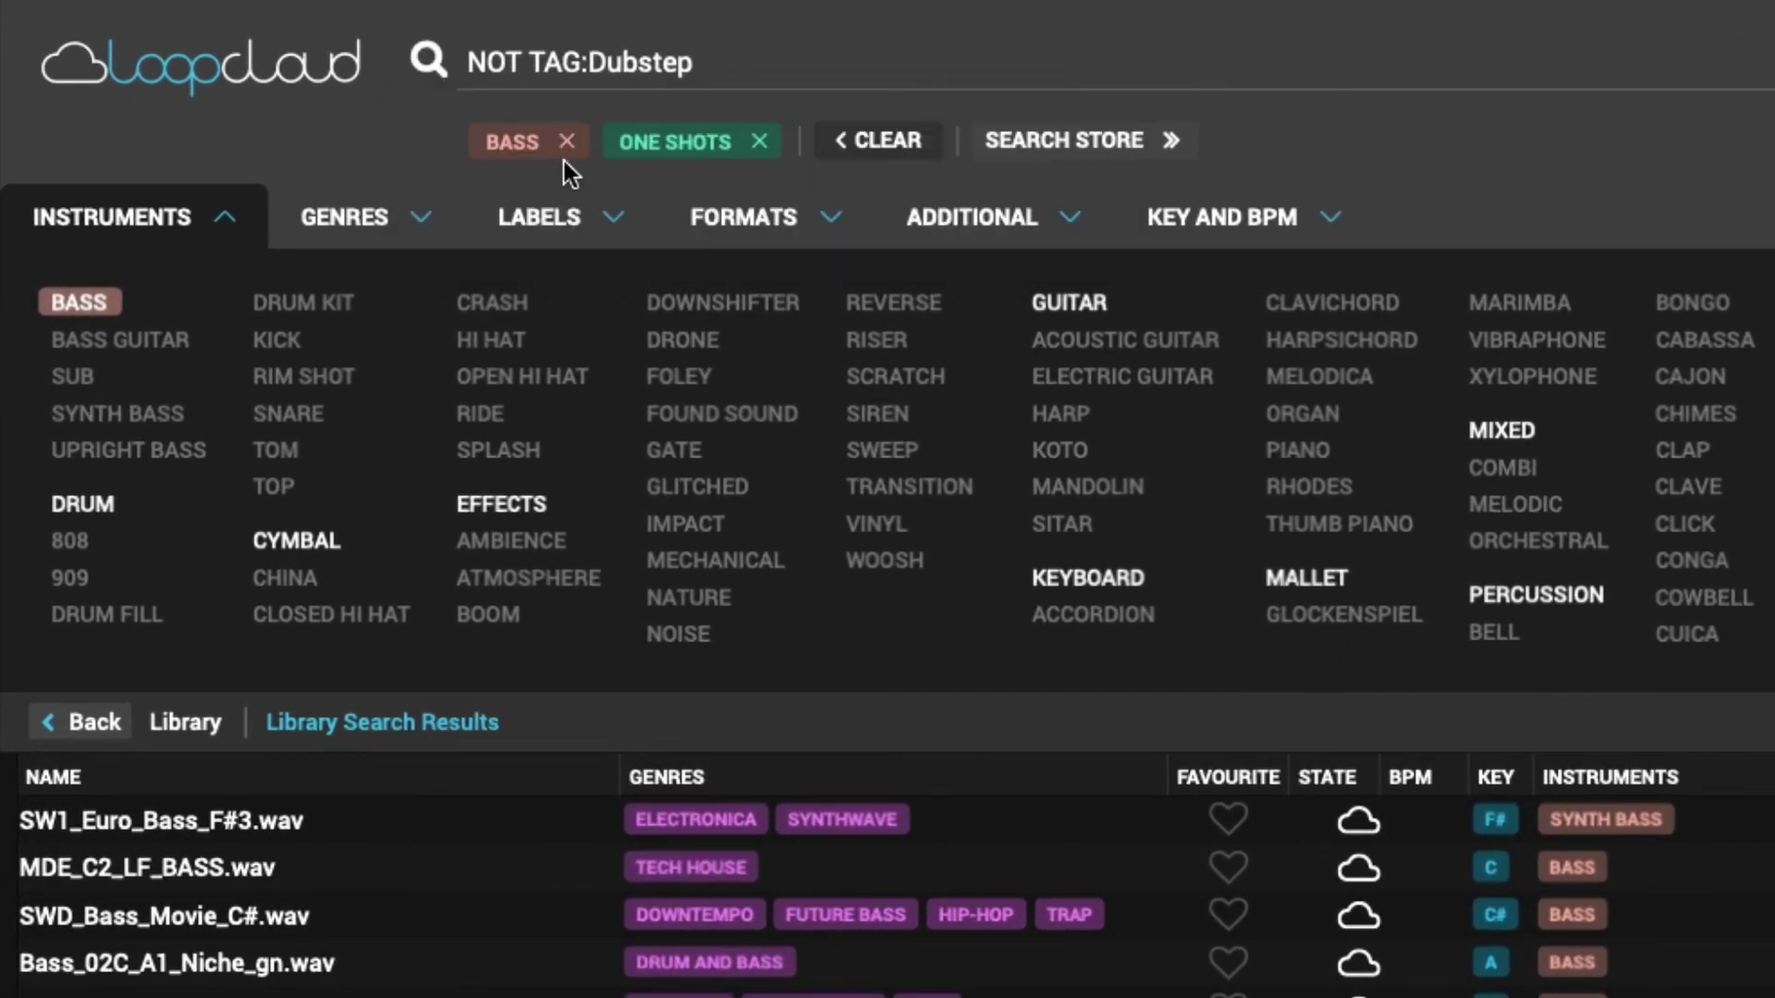
click(441, 65)
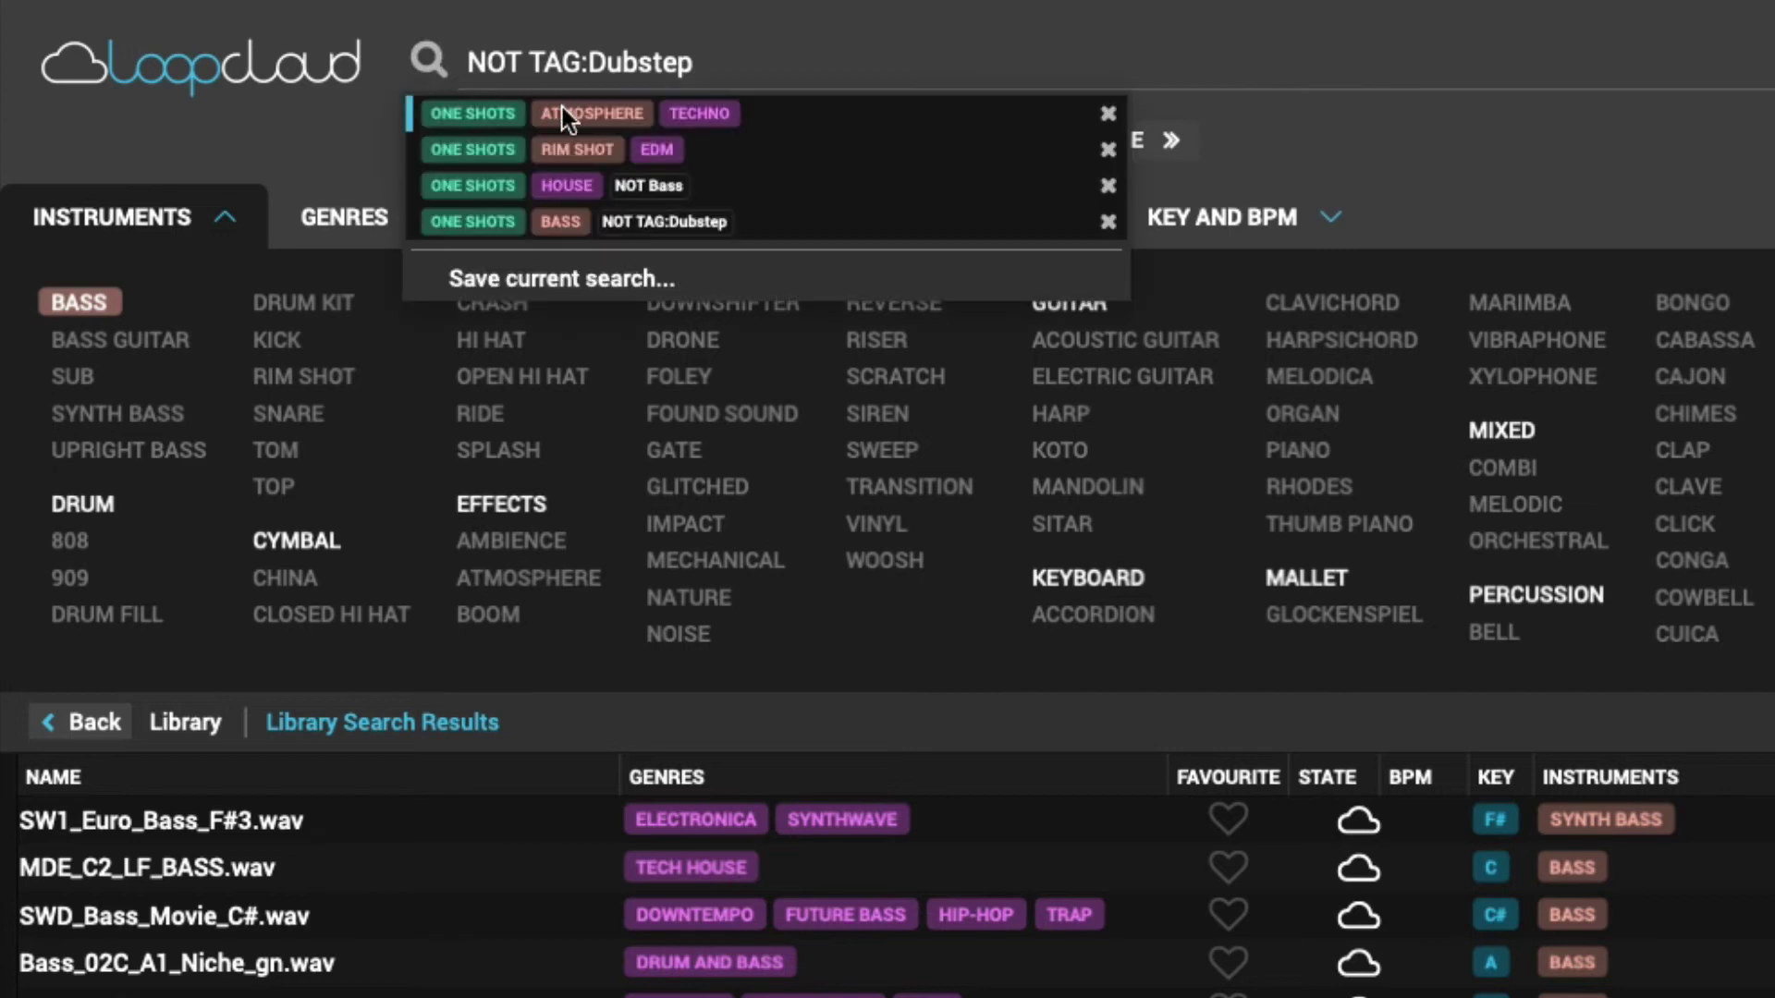
click(575, 147)
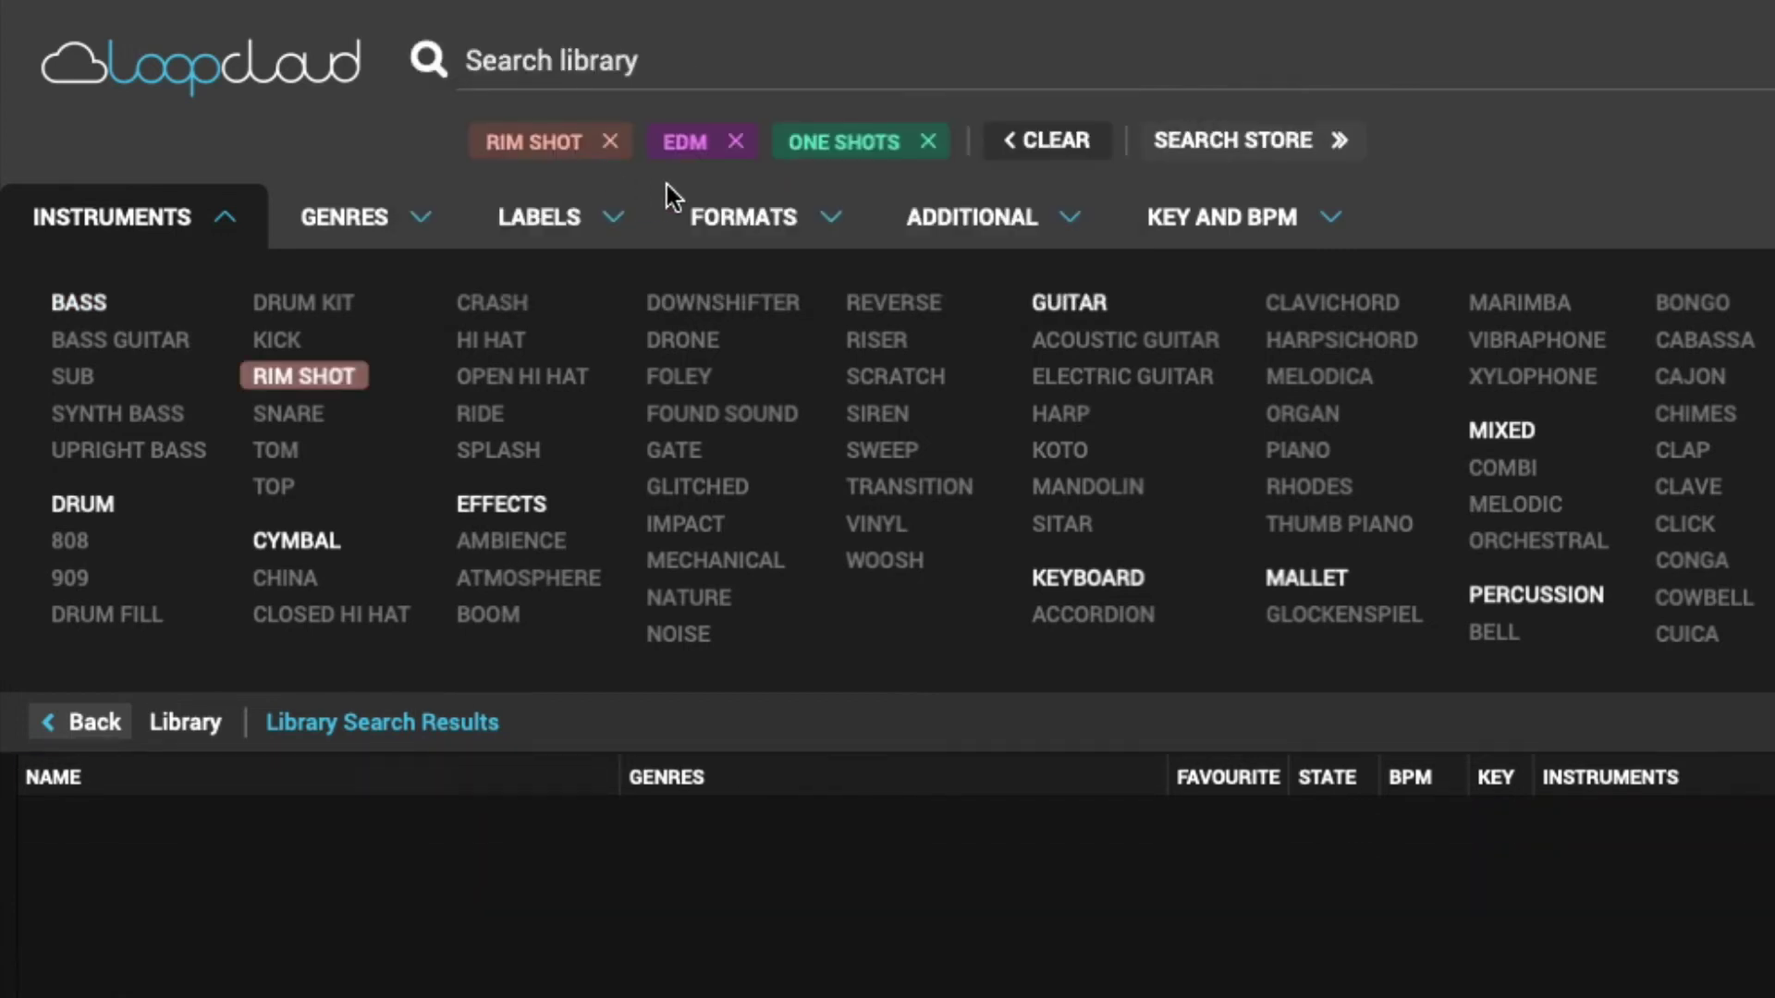
click(431, 58)
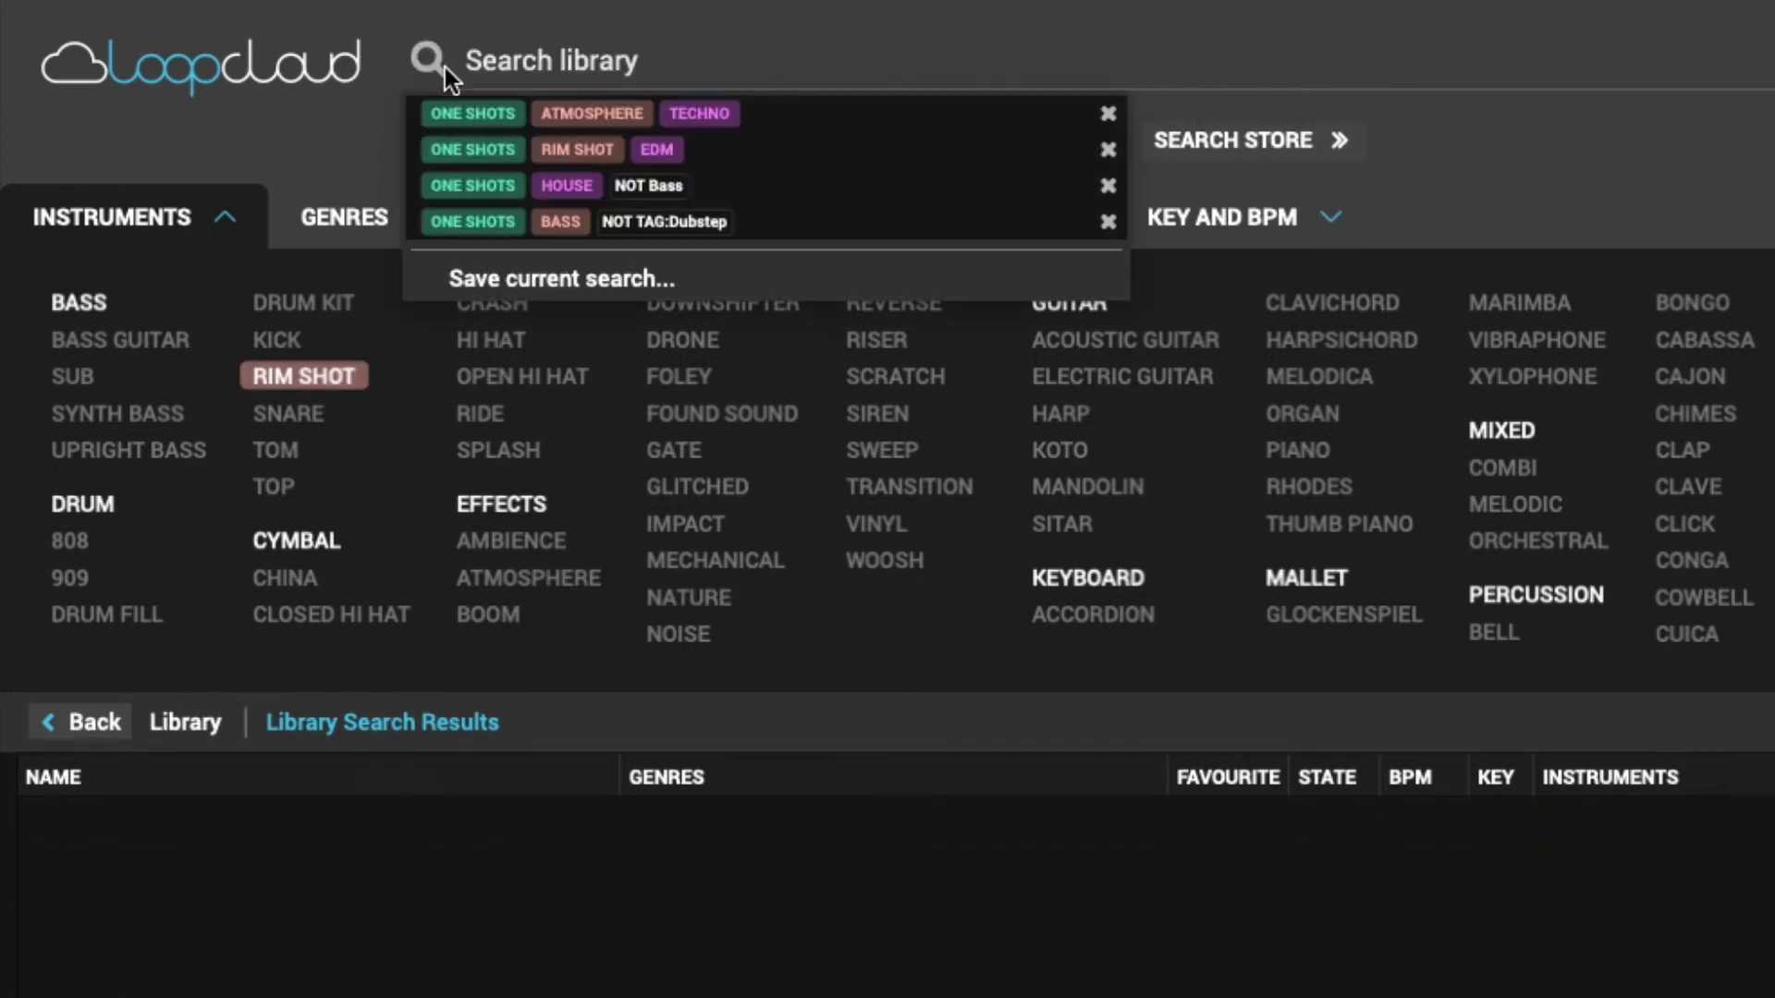
click(663, 224)
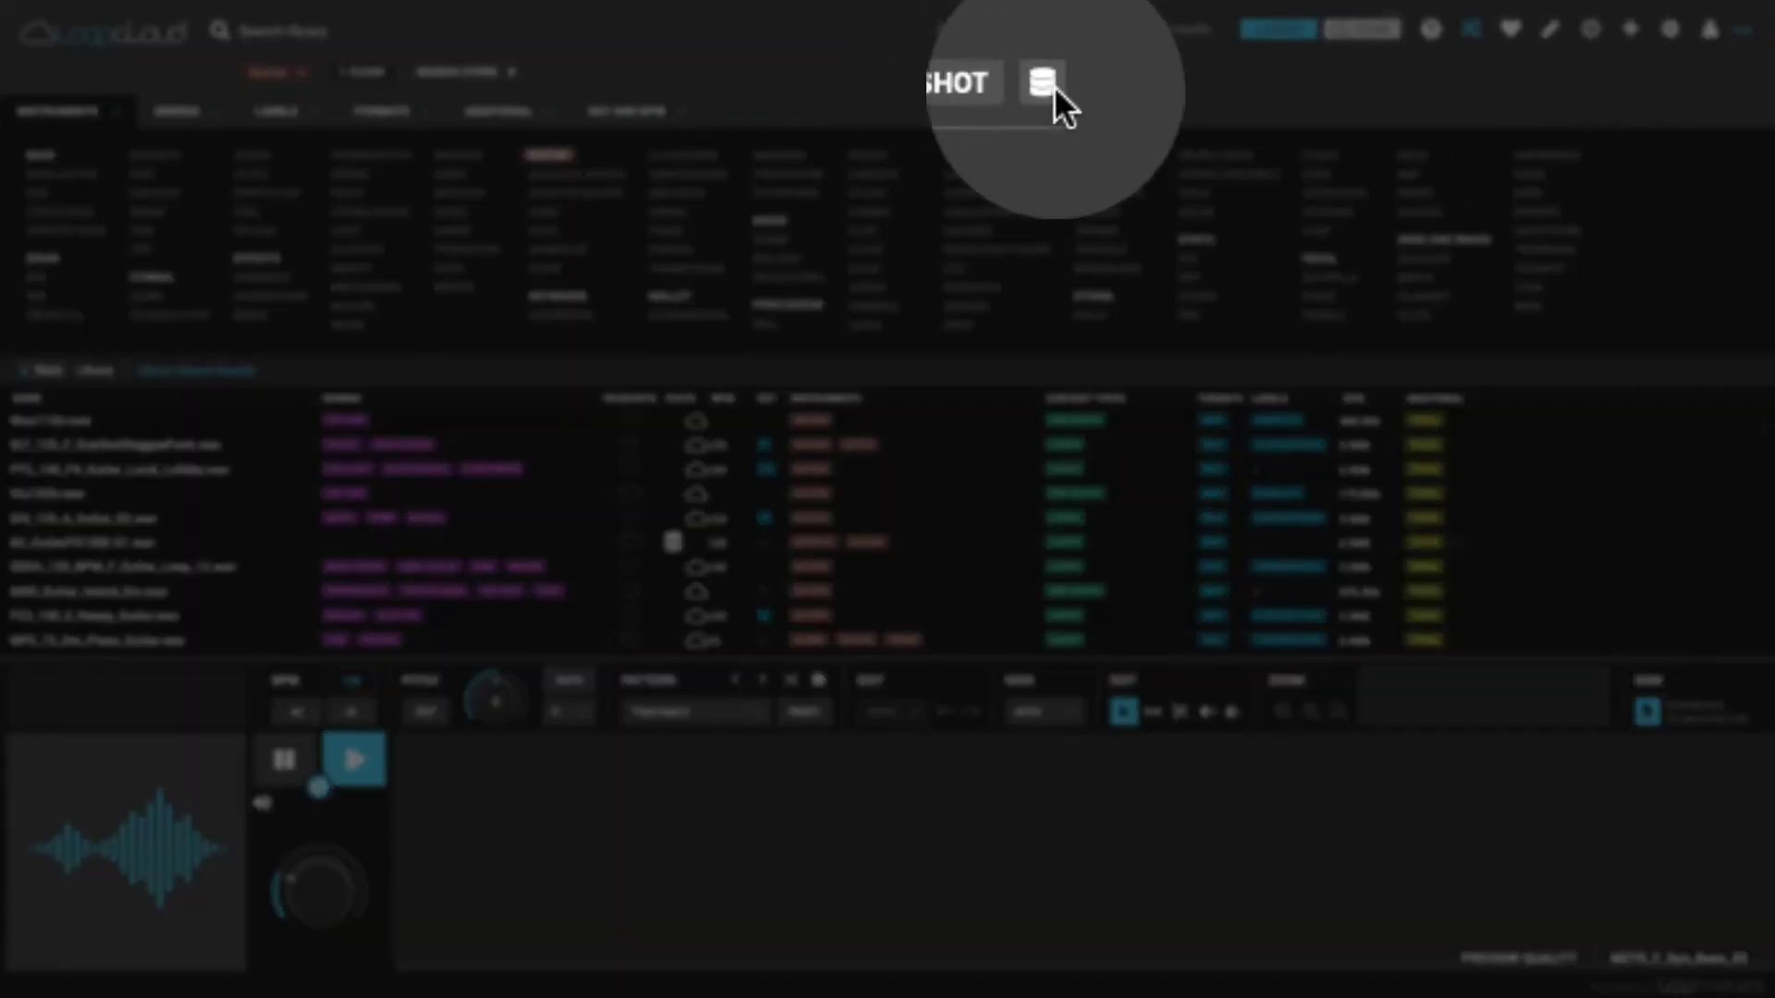
Enable the downloaded-only filter and limit Guitar results to one-shots, leaving 18 GuitB files.
click(1052, 87)
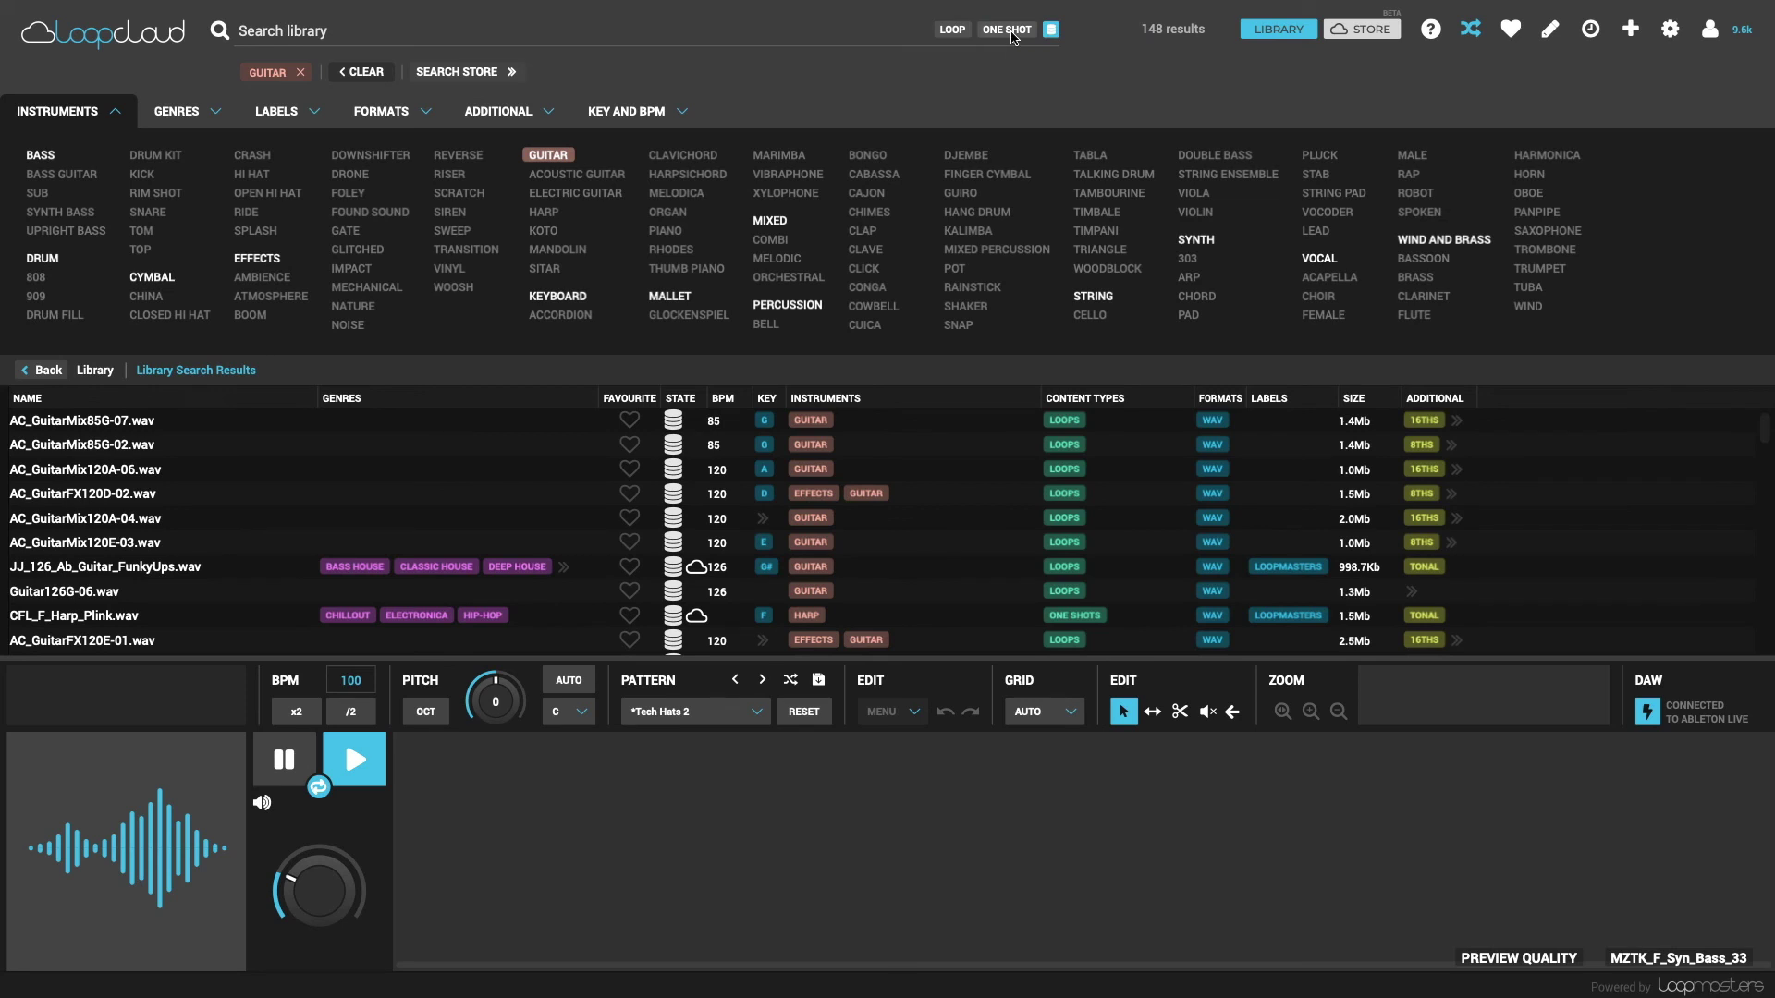
click(1011, 30)
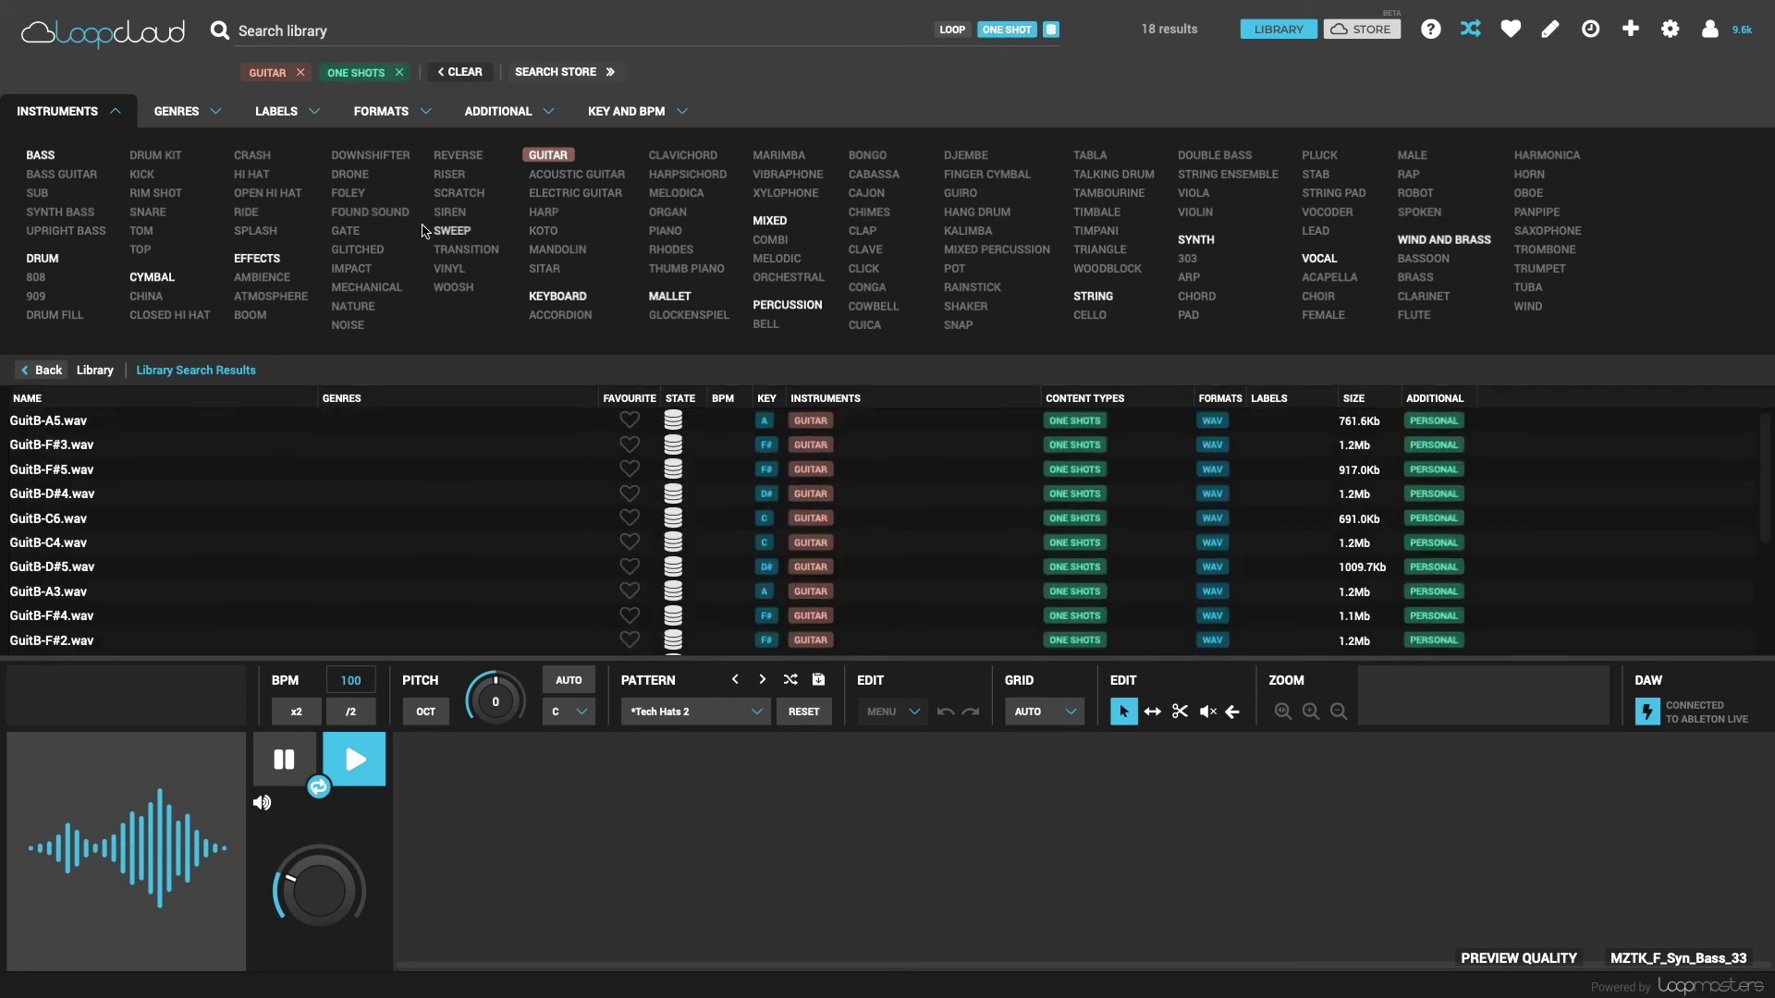